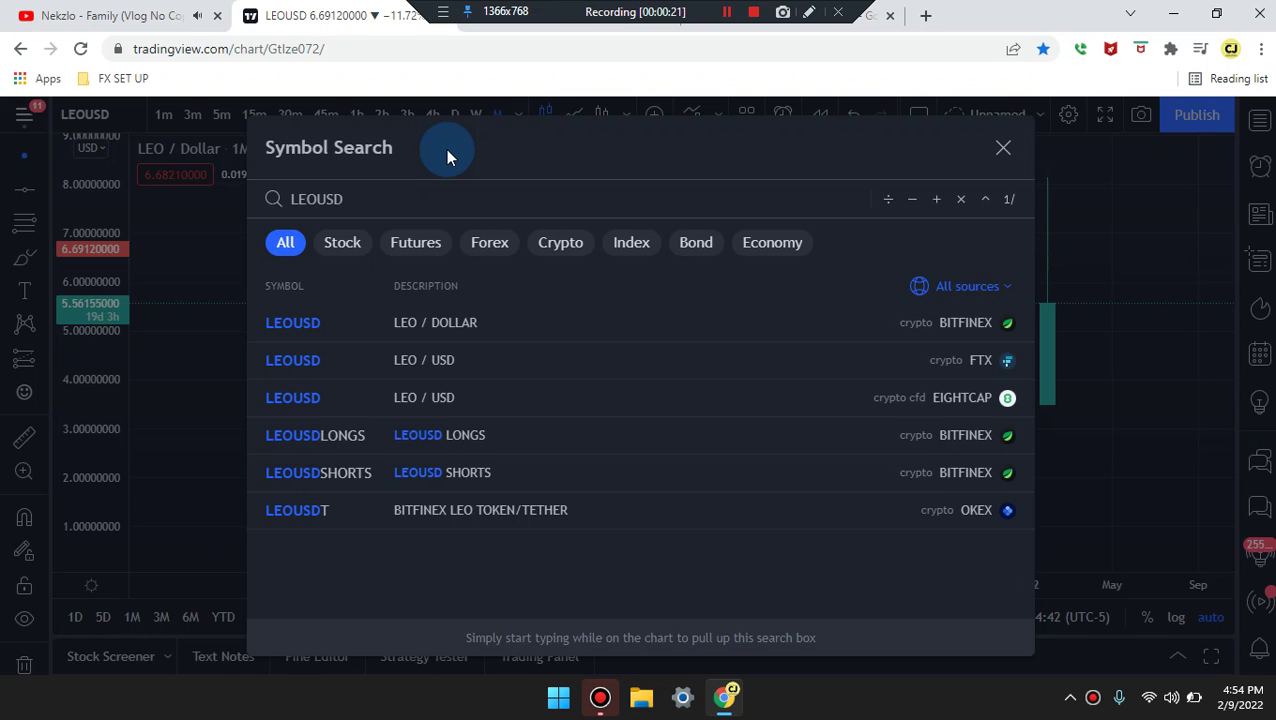
- Dismiss the symbol search and activate the Brush tool on the monthly LEOUSD chart
left_click(1003, 147)
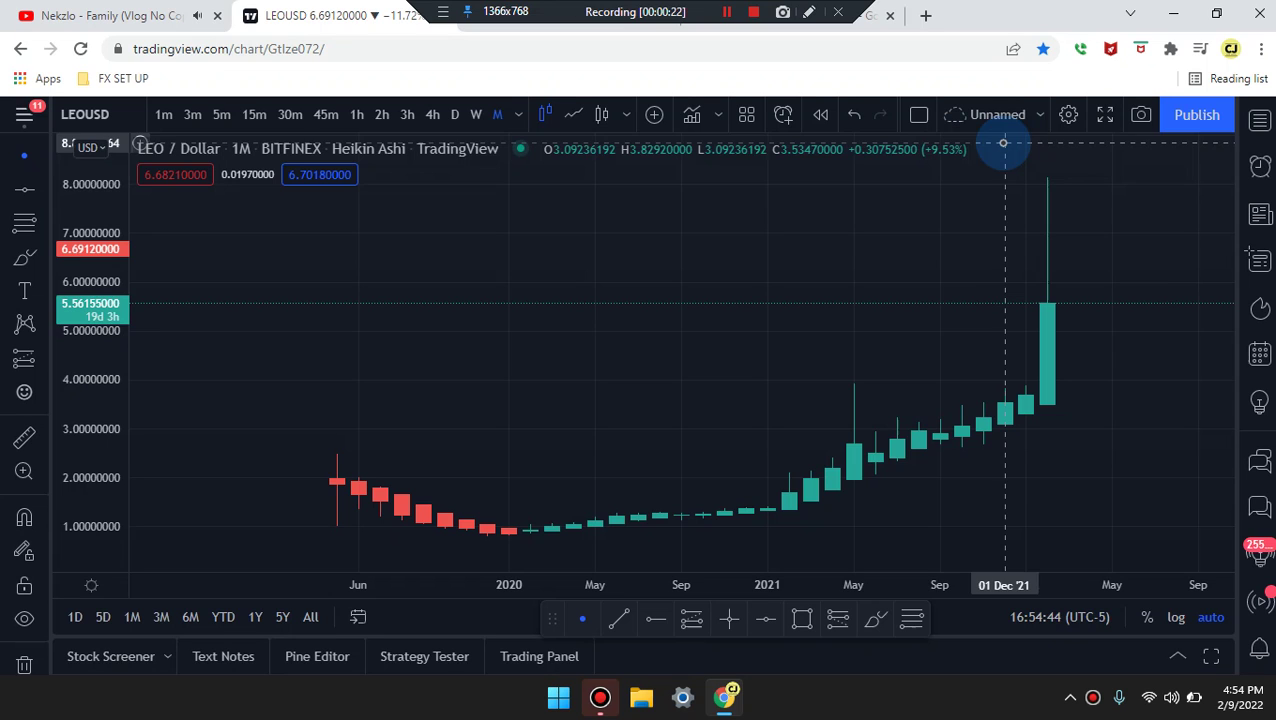
left_click(874, 617)
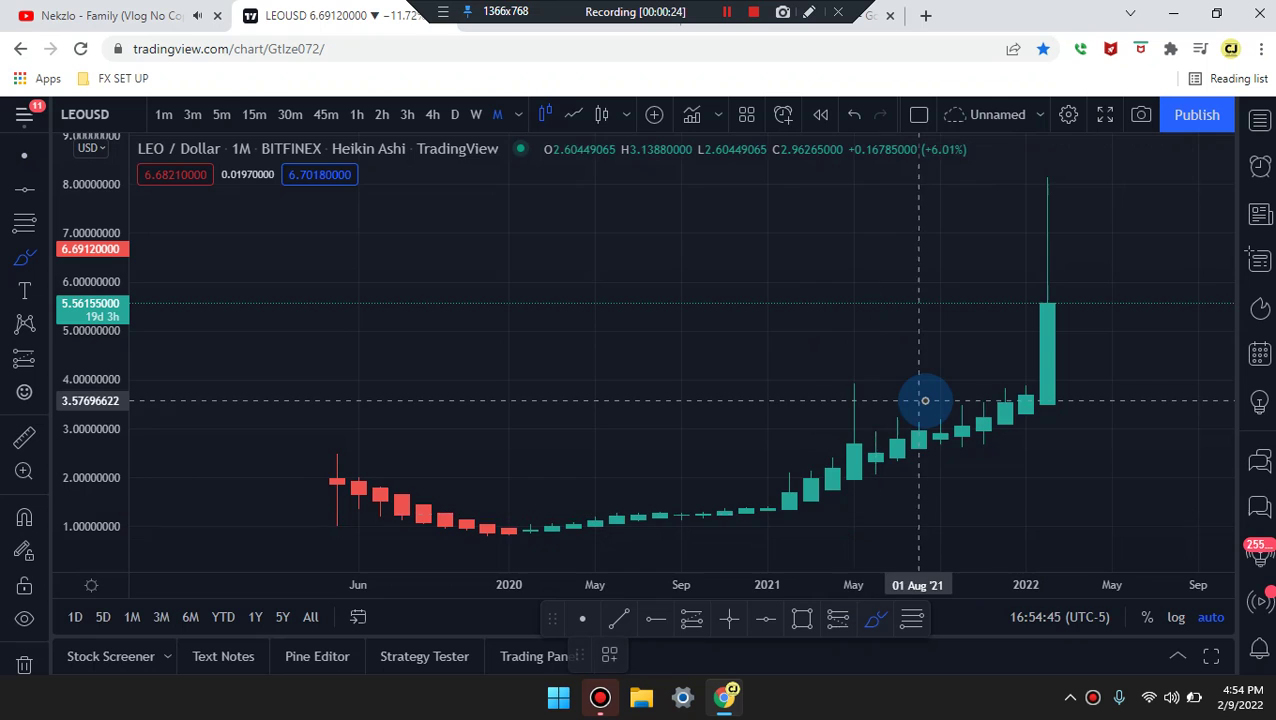
- Sketch two roughly parallel rising brush lines through the late-2021 candles and undo them
scroll(925, 400, "up", 2)
mouse_move(940, 425)
left_mouse_down()
mouse_move(849, 347)
mouse_move(891, 199)
mouse_move(971, 185)
mouse_move(983, 441)
mouse_move(924, 464)
mouse_move(935, 429)
left_mouse_up()
key("ctrl+z")
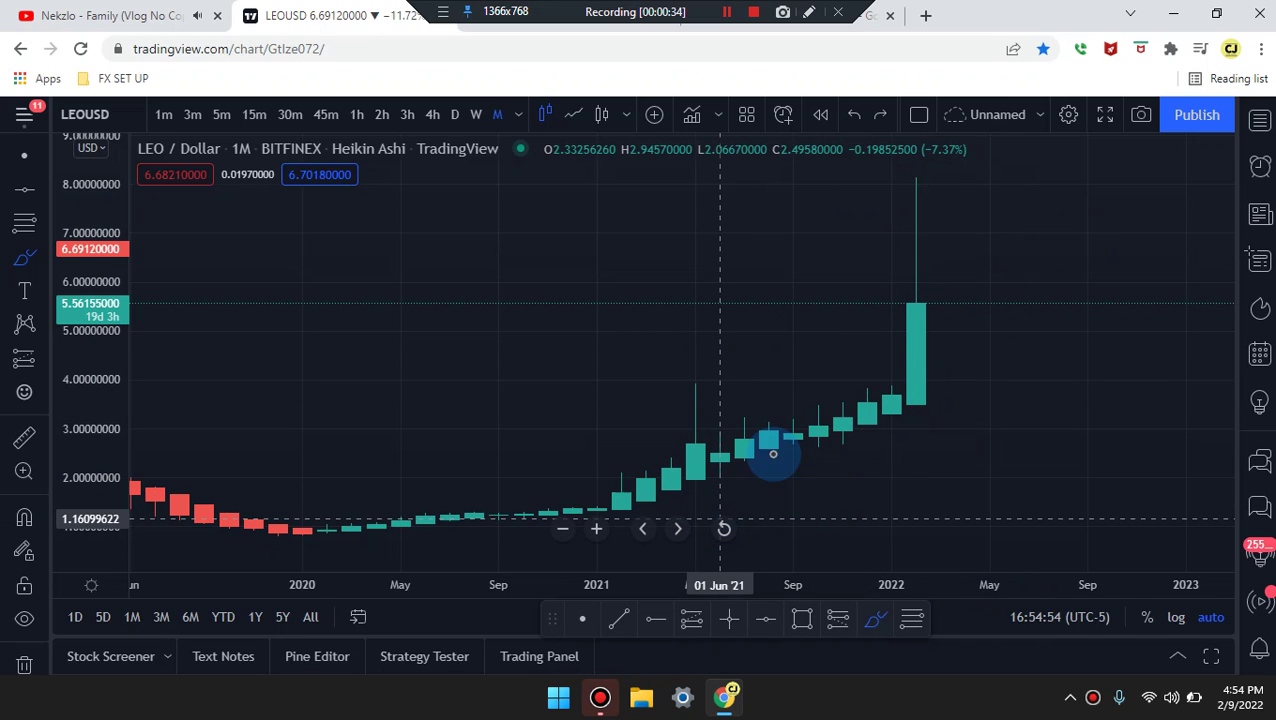
left_click_drag(1041, 220, 787, 437)
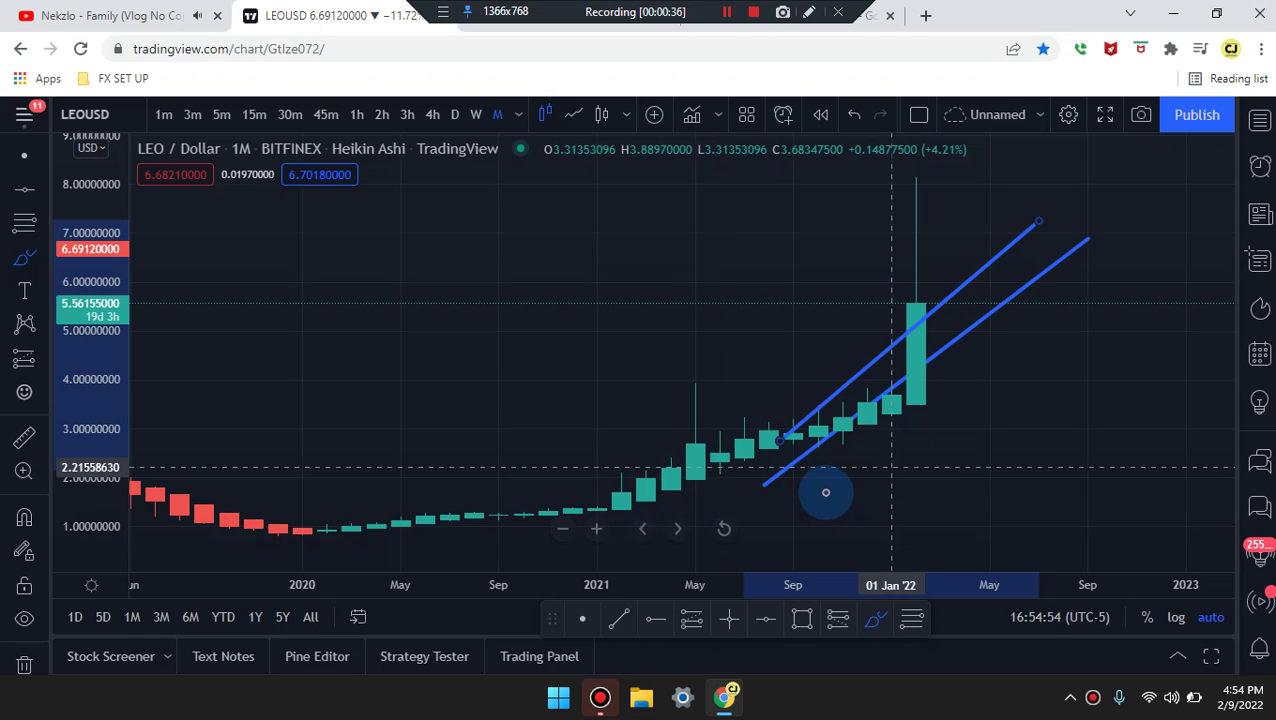
key("ctrl+z")
key("ctrl+z")
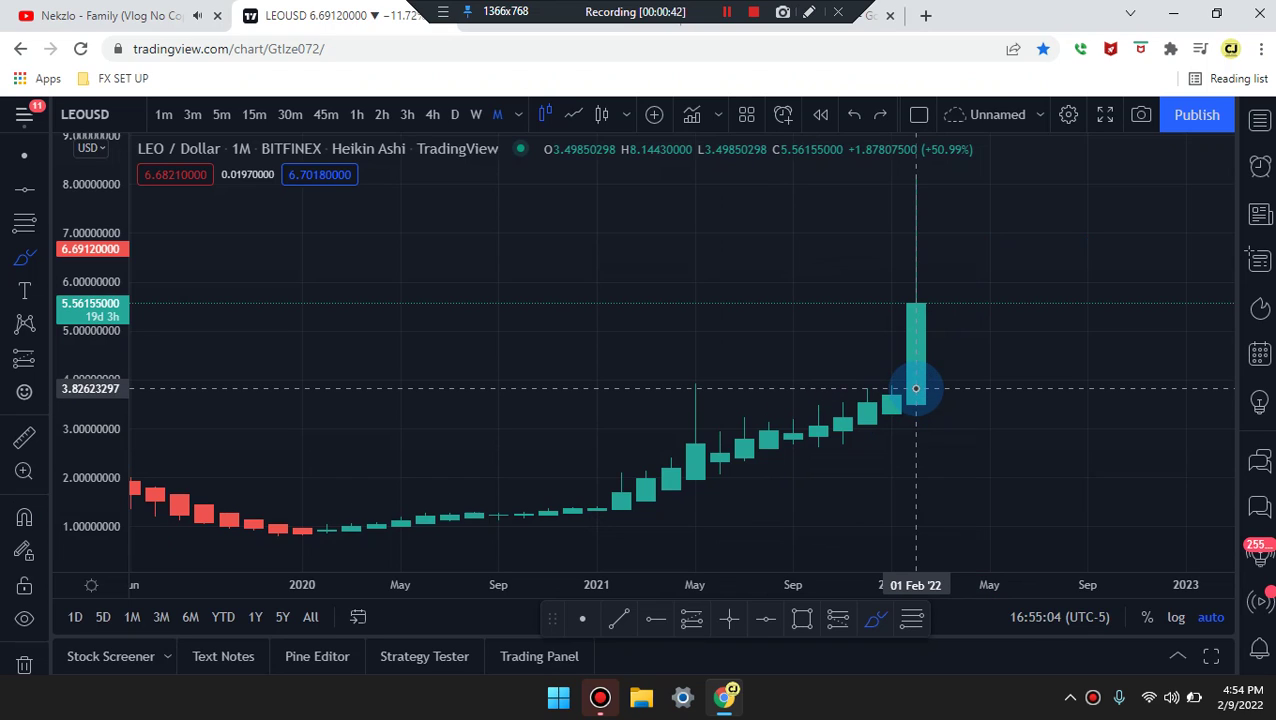
- Outline the May 2021 to January 2022 candles with the brush, add a rising stroke by the February 2022 candle and undo that stroke
mouse_move(891, 392)
left_mouse_down()
mouse_move(871, 379)
mouse_move(796, 431)
mouse_move(720, 457)
mouse_move(700, 452)
mouse_move(698, 370)
mouse_move(903, 375)
mouse_move(916, 405)
mouse_move(915, 452)
mouse_move(697, 452)
left_mouse_up()
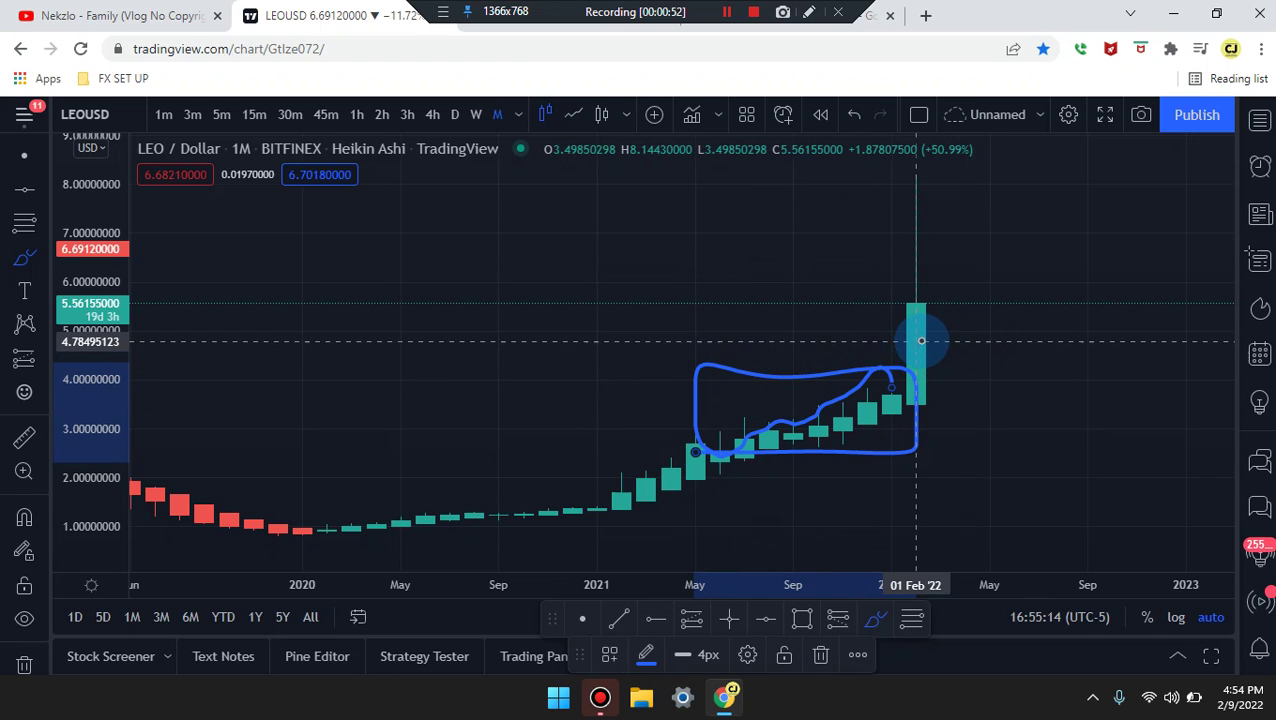
left_click_drag(915, 375, 982, 176)
key("ctrl+z")
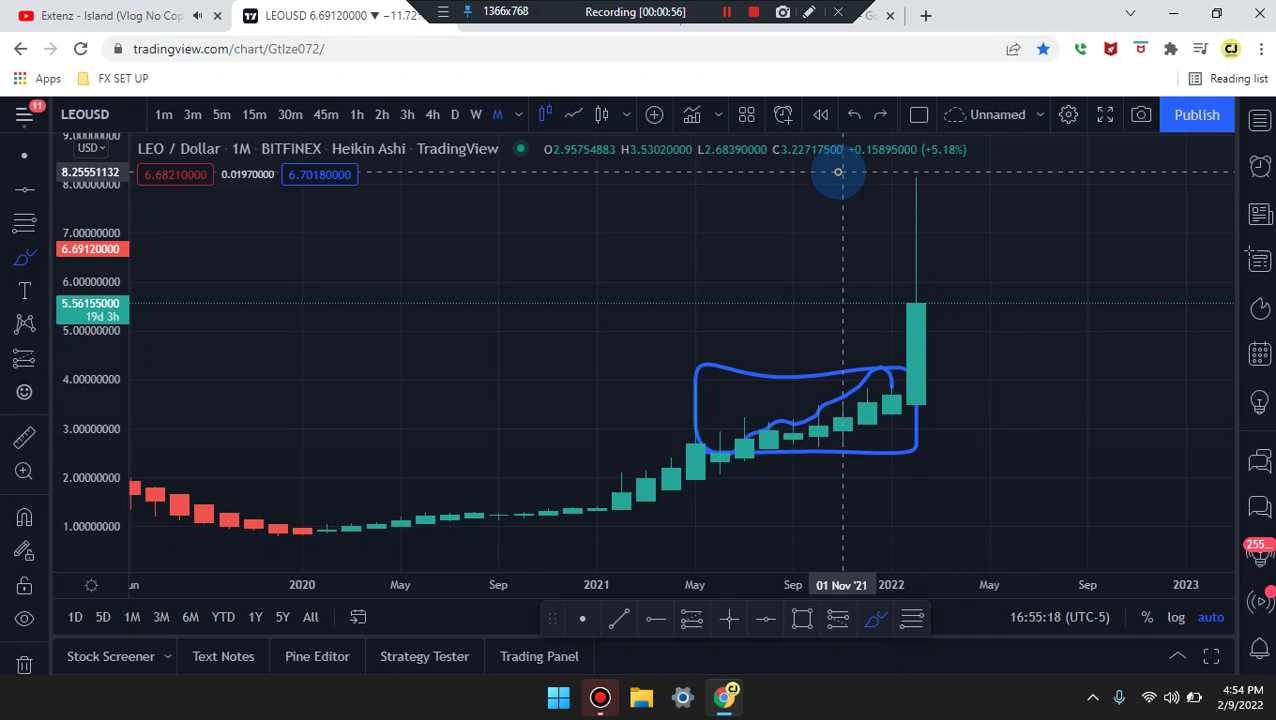
- Shade the February 2022 high near 8.0 and sketch a zigzag future path with the brush, undoing all brush drawings at the end
mouse_move(850, 175)
left_mouse_down()
mouse_move(811, 195)
mouse_move(1076, 183)
left_mouse_up()
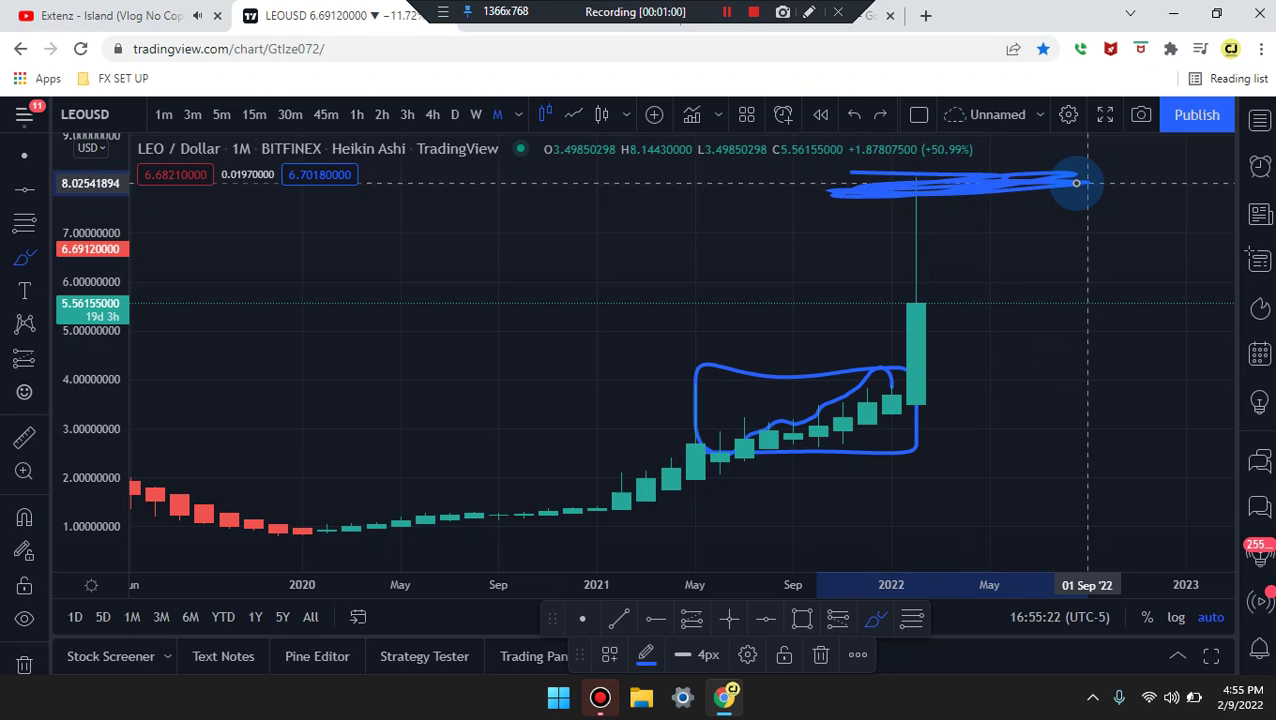
mouse_move(916, 195)
left_mouse_down()
mouse_move(917, 270)
mouse_move(1016, 211)
mouse_move(1105, 290)
mouse_move(1160, 132)
mouse_move(1208, 381)
left_mouse_up()
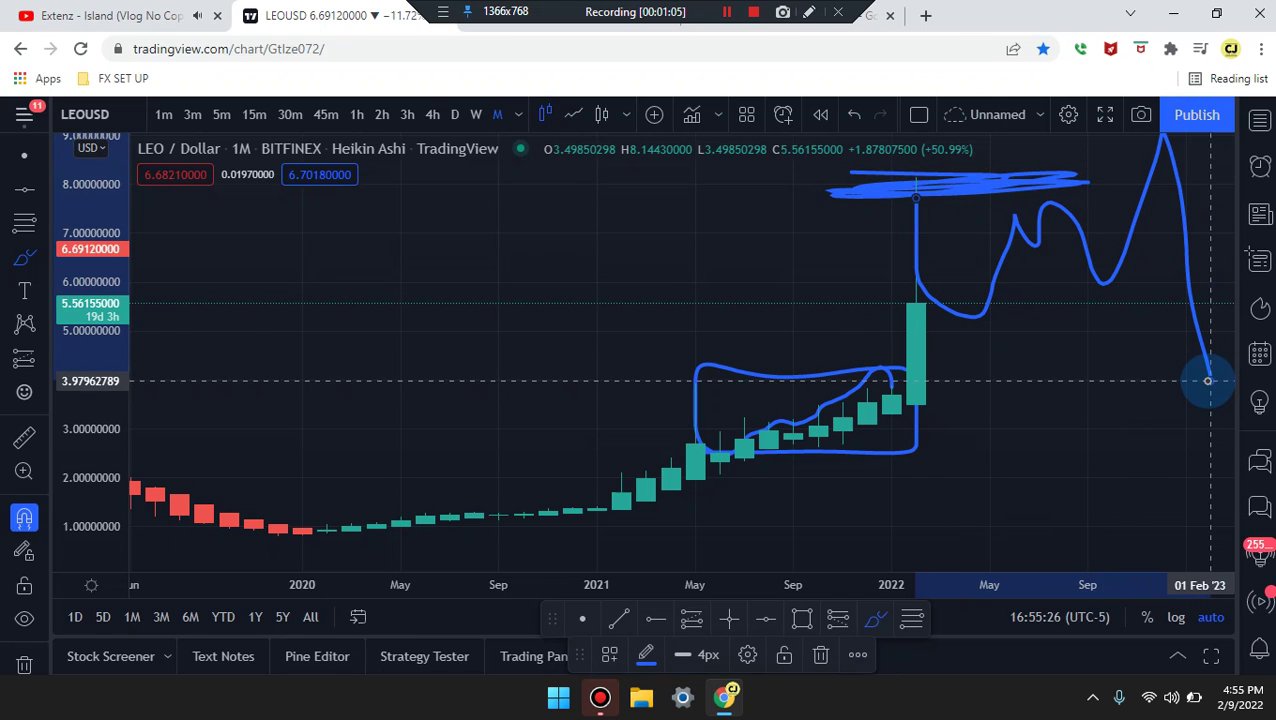
key("ctrl+z")
key("ctrl+z")
key("ctrl+z")
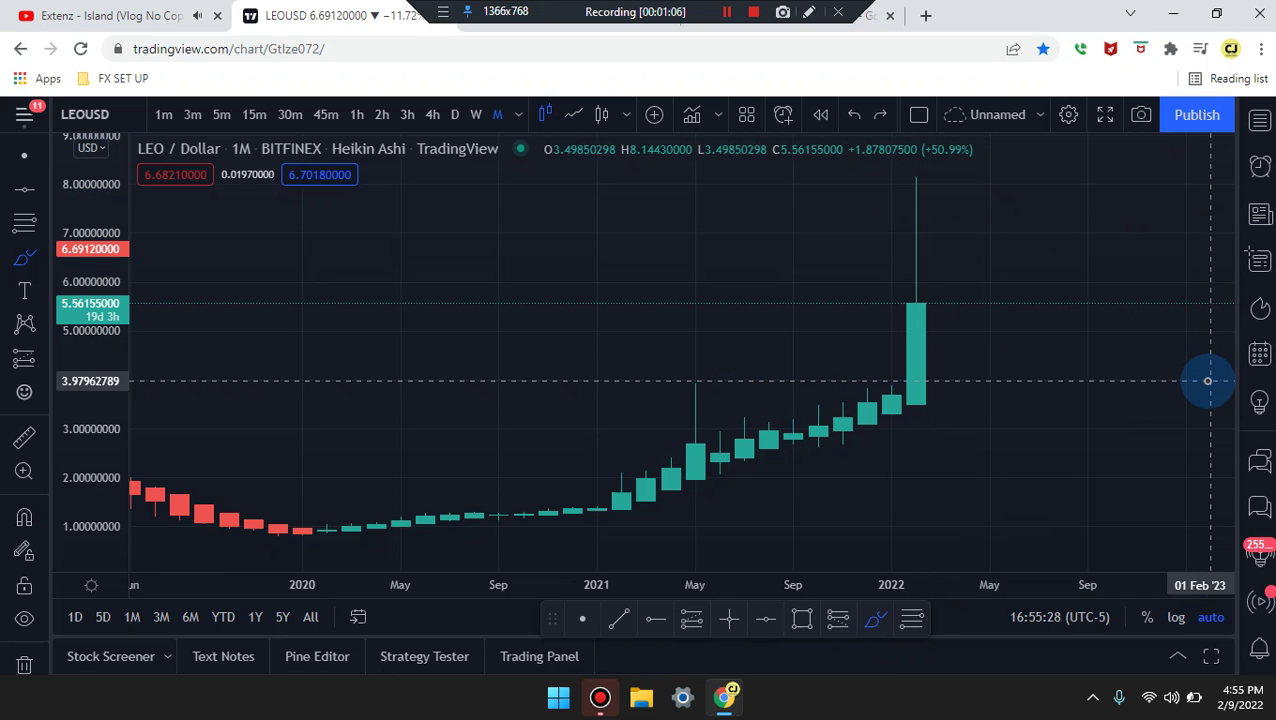
- Place horizontal lines at about 8.18 on the February 2022 high and about 0.87 on the late-2019 low
scroll(1017, 344, "down", 2)
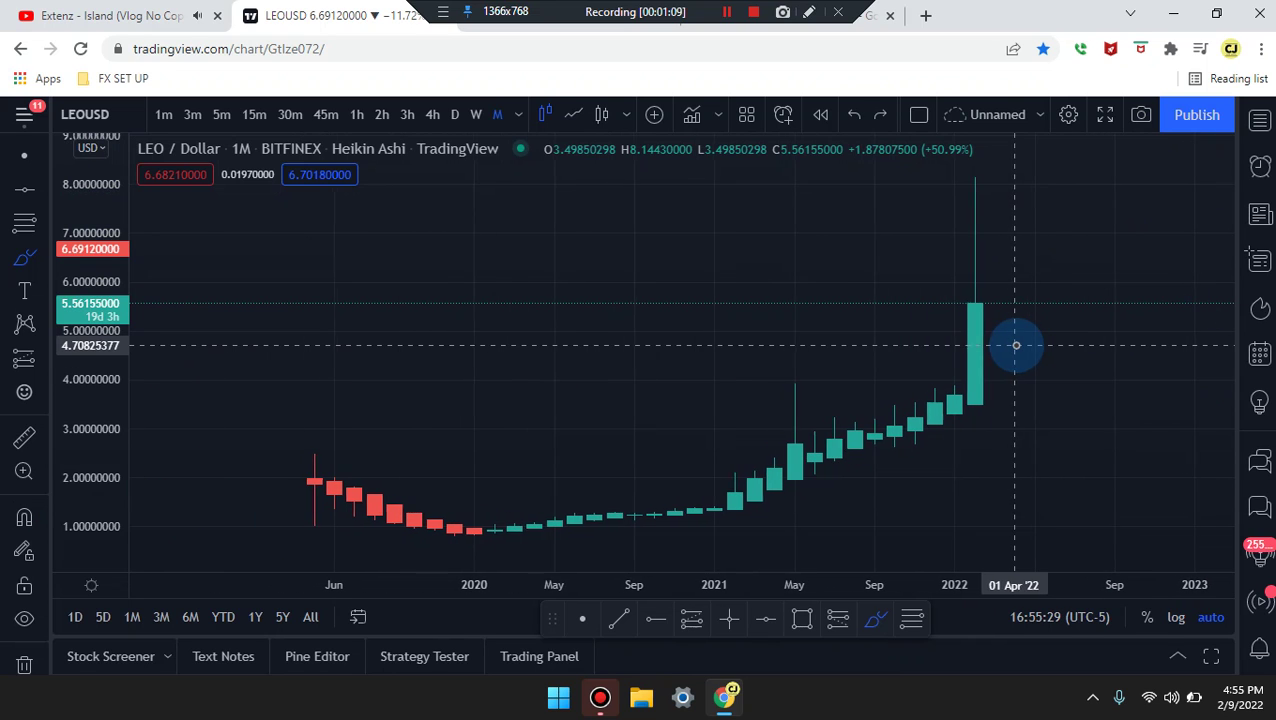
left_click(765, 618)
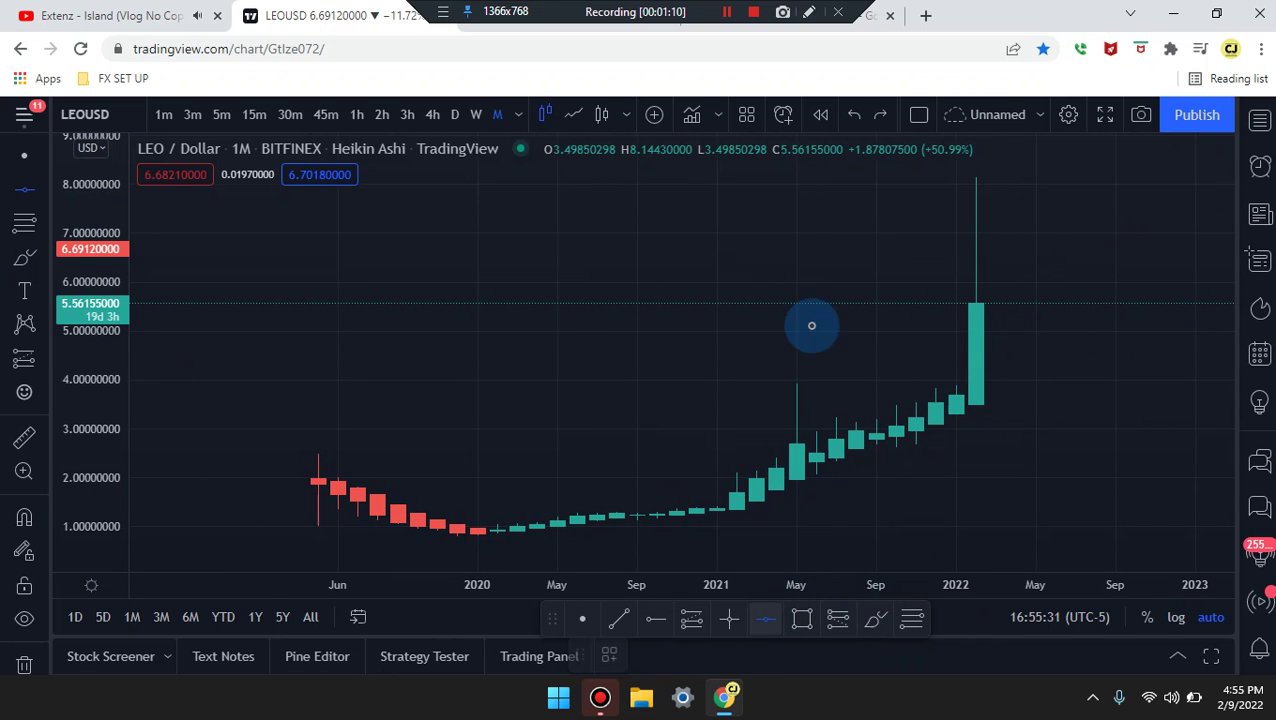
left_click(807, 175)
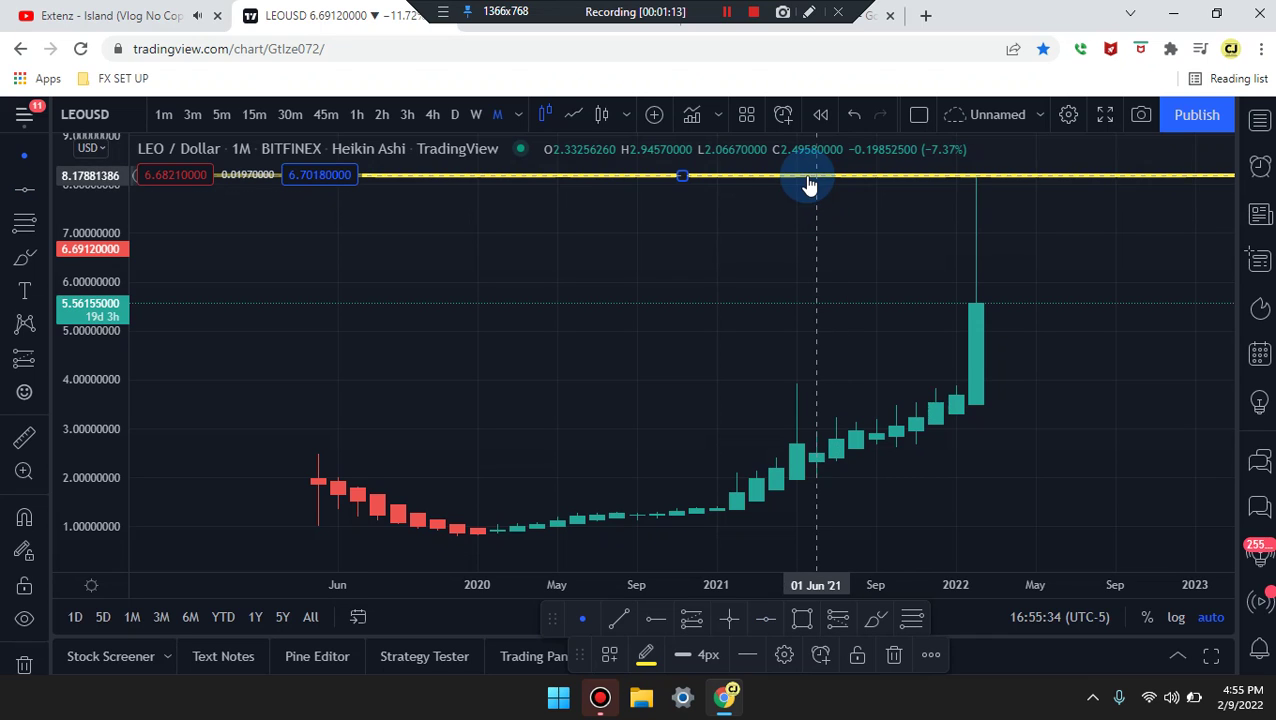
left_click(766, 620)
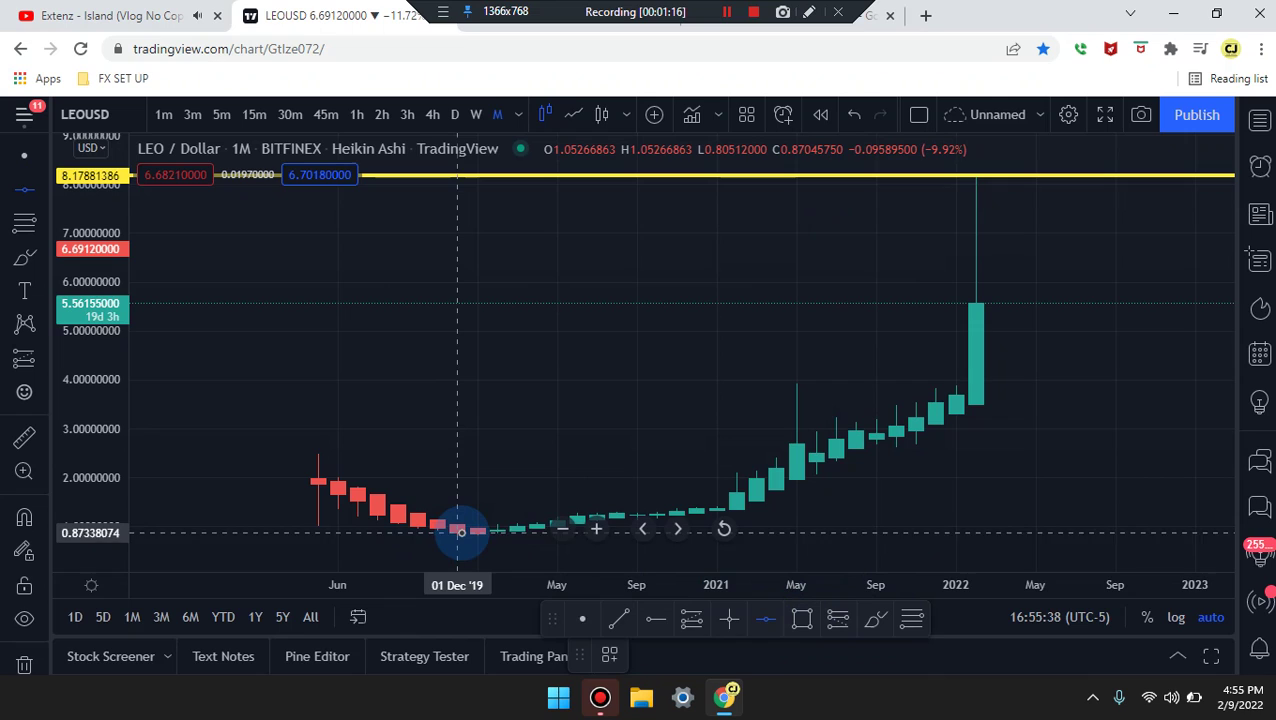
left_click(460, 531)
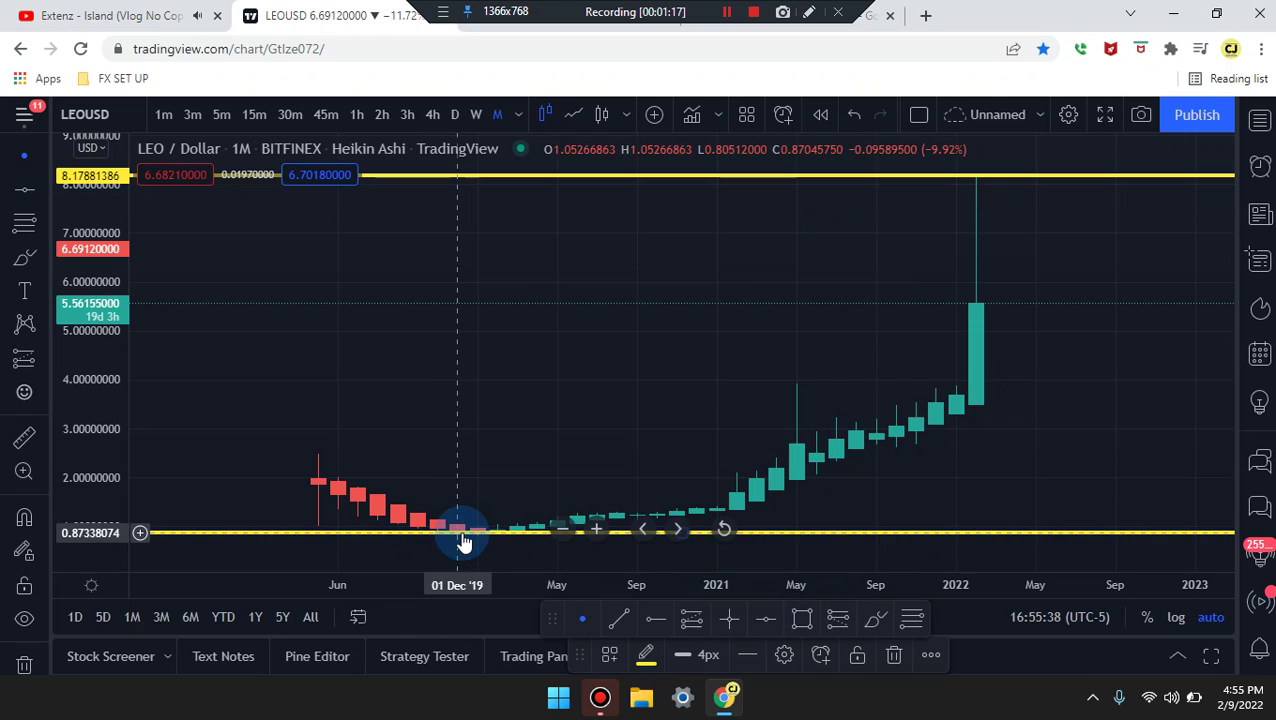
- Place a horizontal line at about 3.90 along the tip of the May 2021 wick
left_click(731, 620)
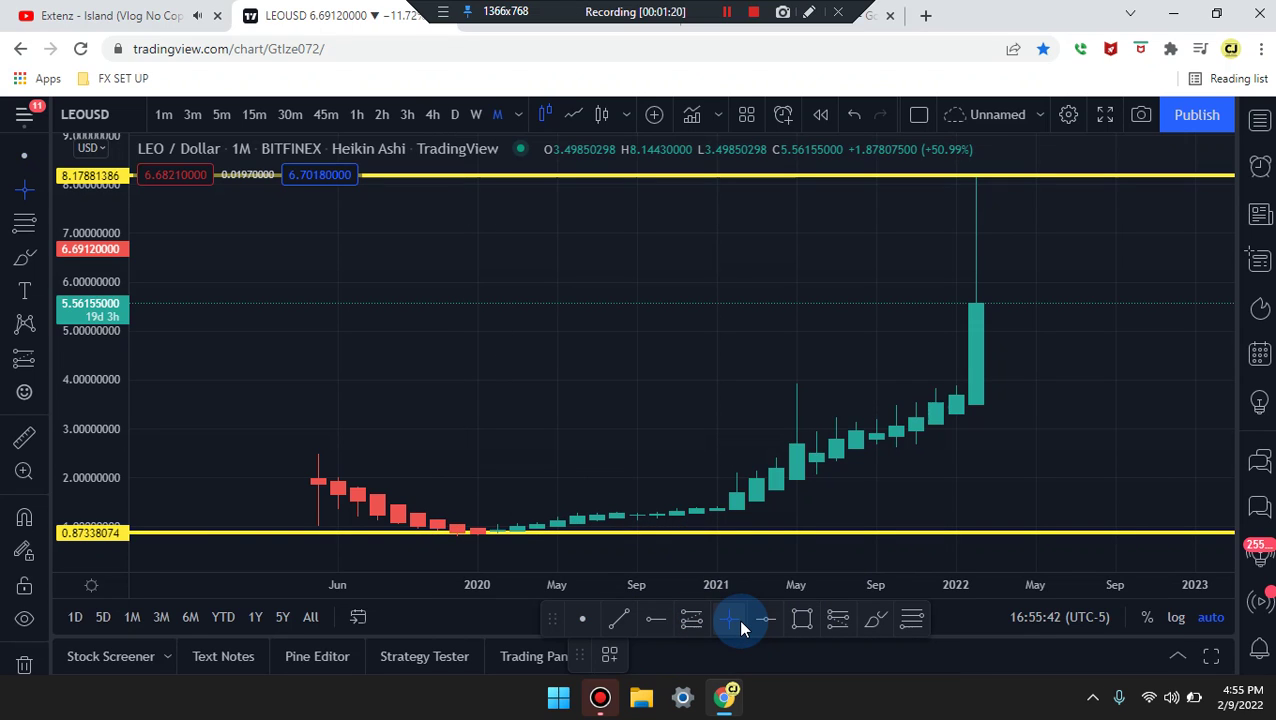
left_click(767, 620)
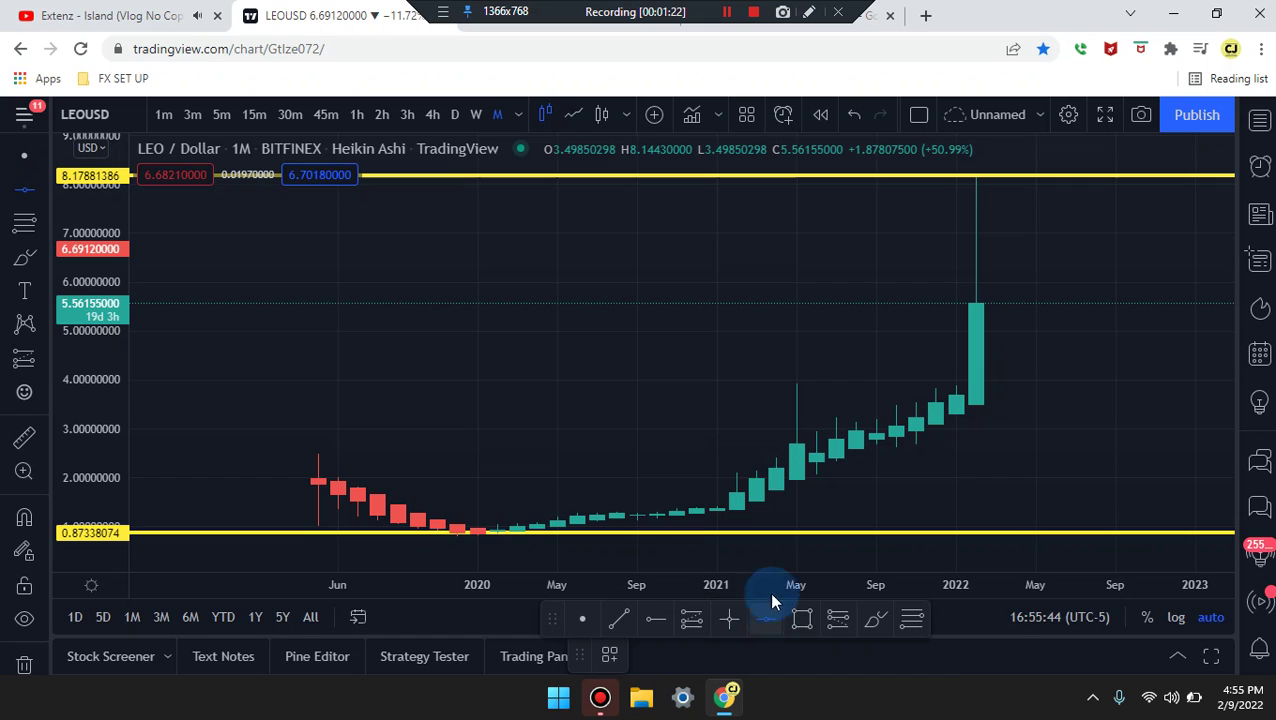
left_click(764, 384)
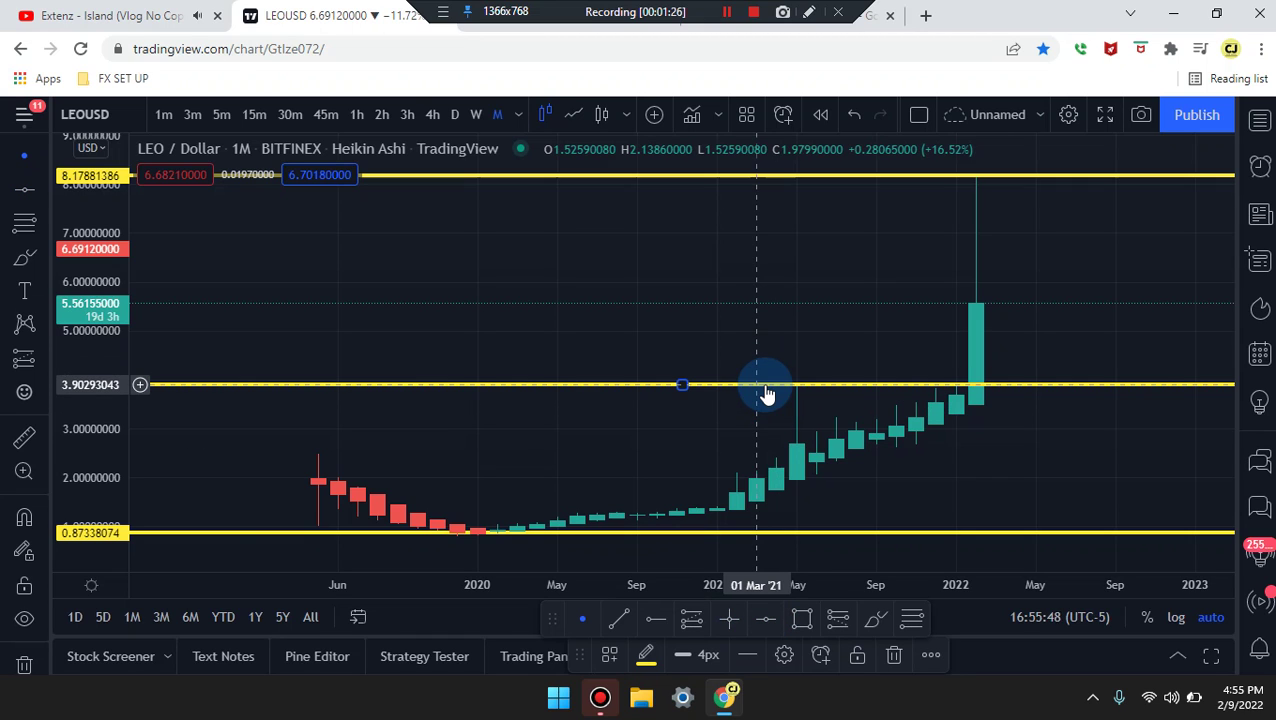
left_click_drag(766, 393, 778, 398)
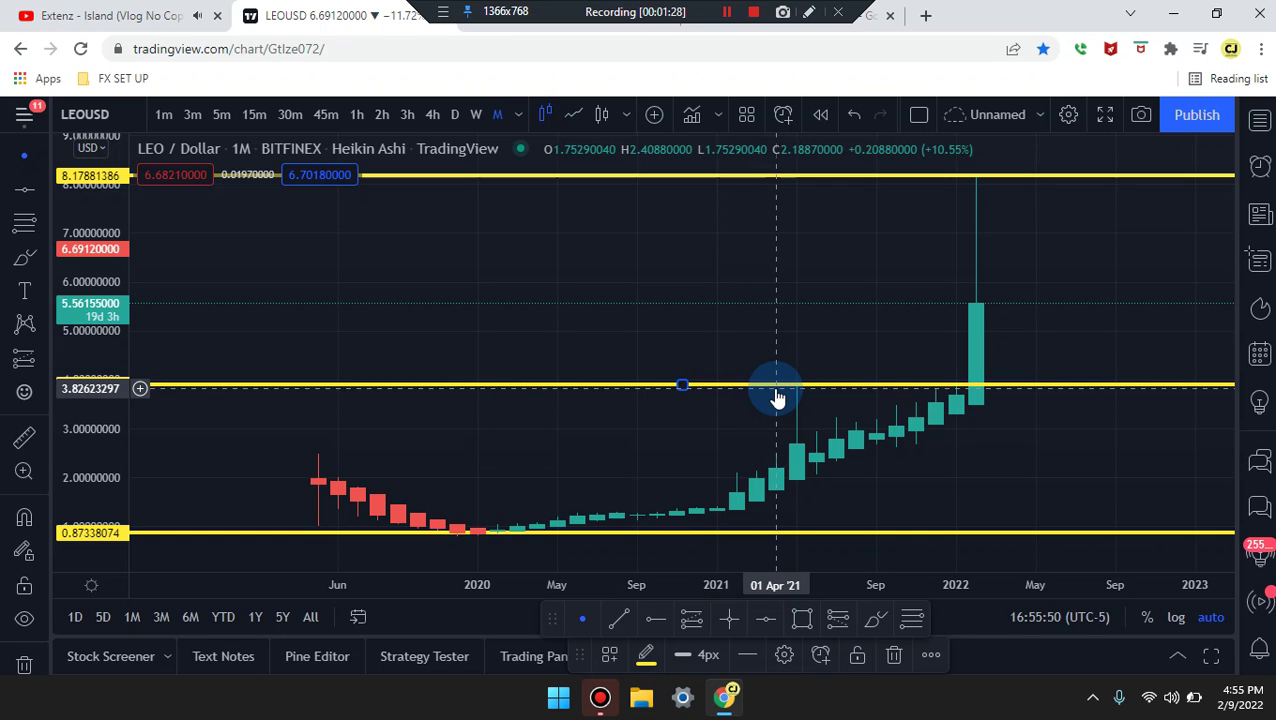
left_click_drag(778, 398, 772, 385)
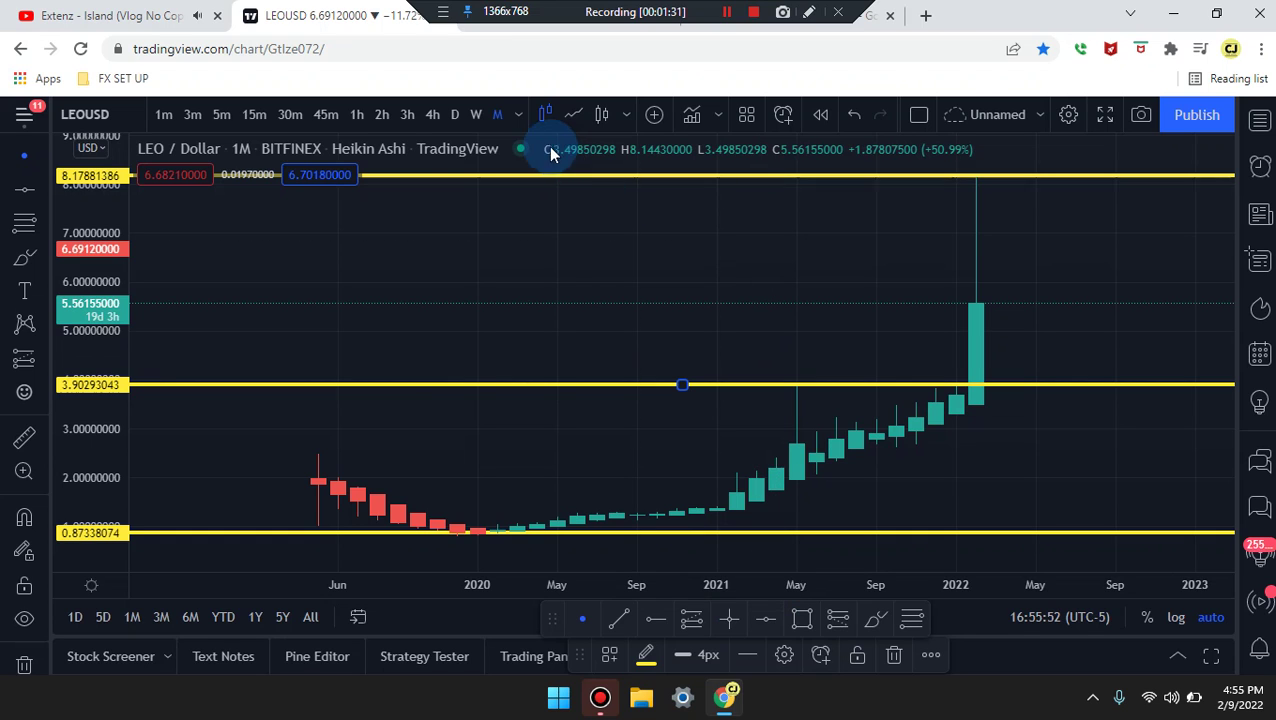
- Switch the chart to the weekly timeframe and frame the breakout candles with empty space after them
left_click(477, 115)
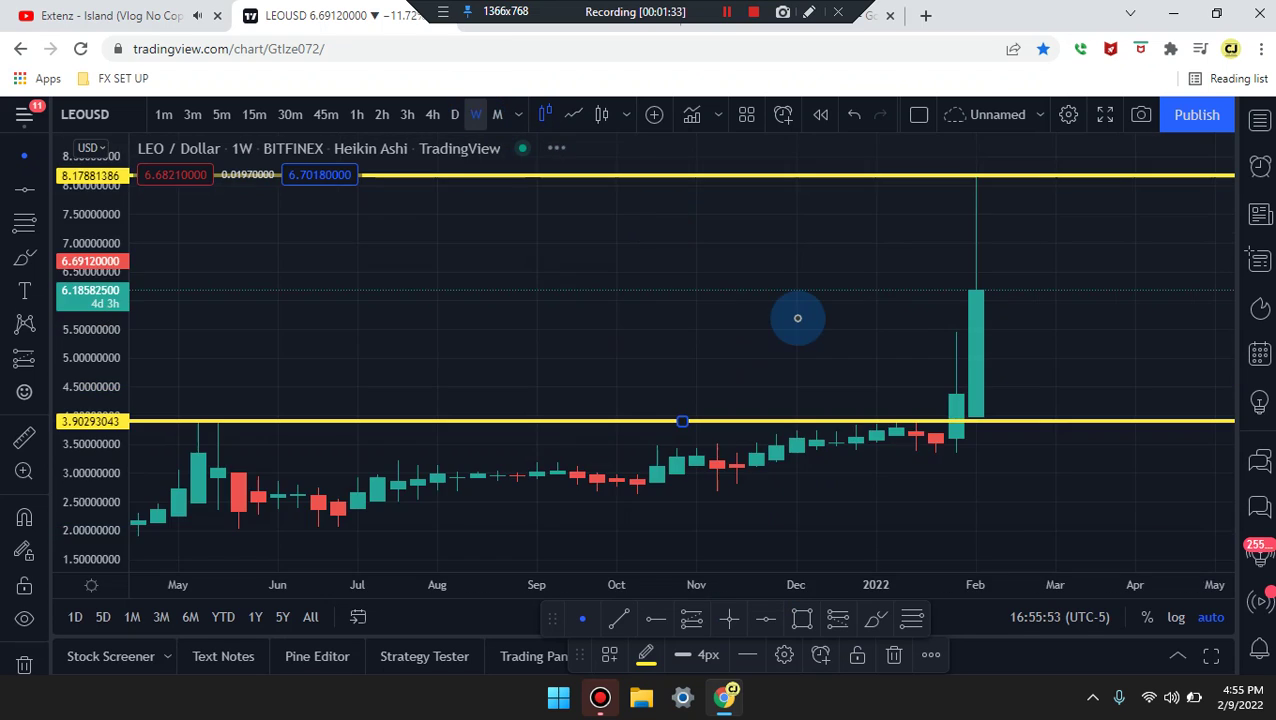
scroll(855, 404, "down", 3)
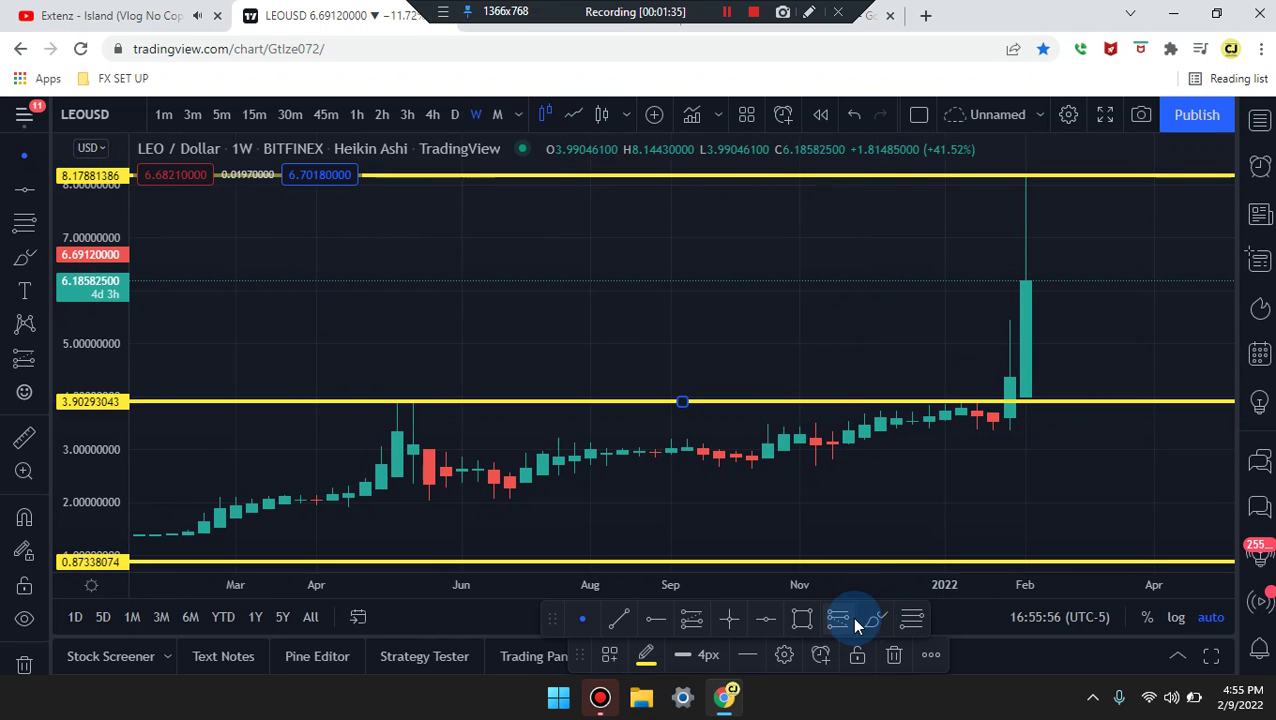
scroll(926, 378, "up", 1)
left_click_drag(926, 378, 991, 191)
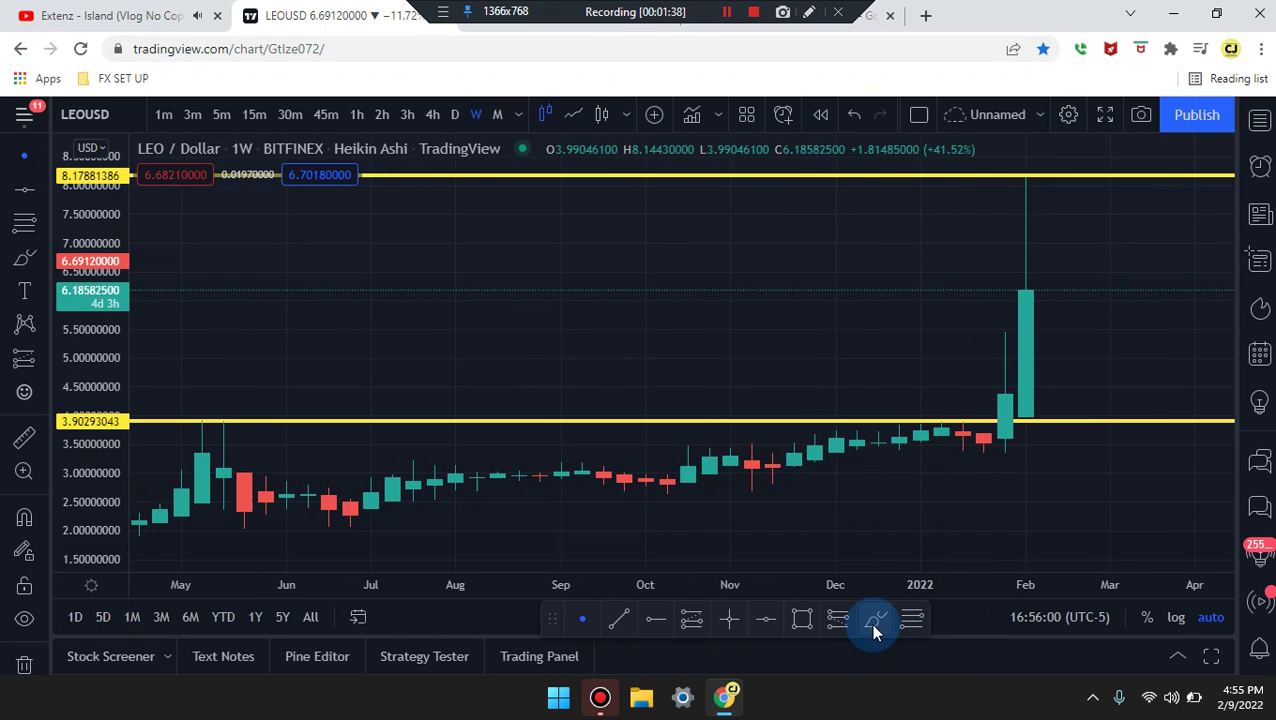
left_click_drag(1048, 441, 971, 293)
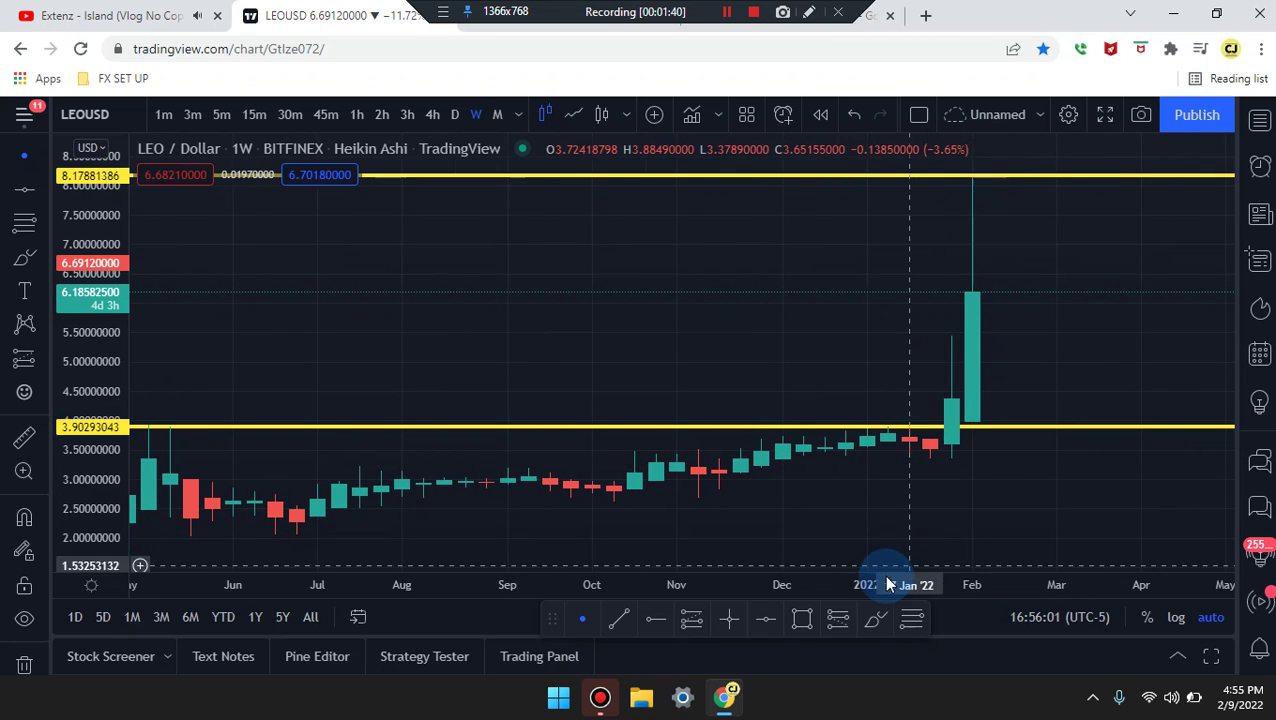
- Circle the two large bullish weekly candles above the 3.90 line with the brush and undo the circle
left_click(875, 618)
mouse_move(1013, 462)
left_mouse_down()
mouse_move(900, 370)
mouse_move(963, 185)
mouse_move(1058, 316)
left_mouse_up()
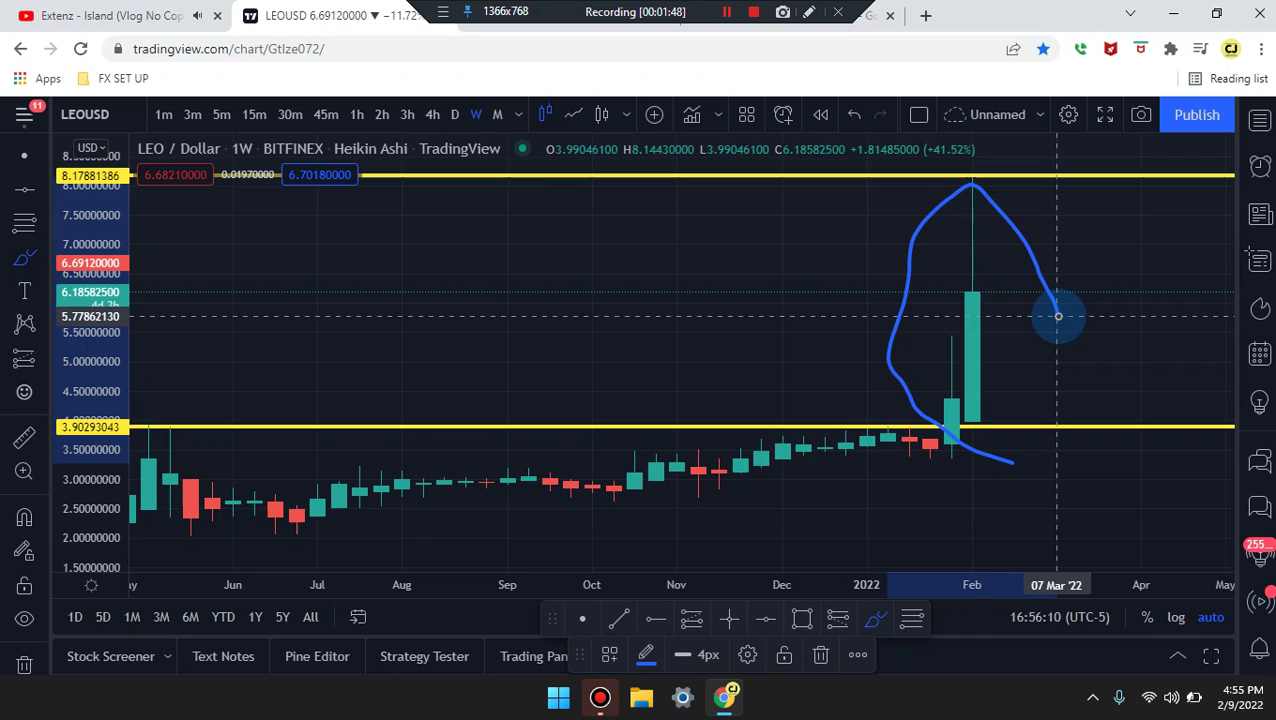
mouse_move(1058, 316)
left_mouse_down()
mouse_move(1036, 427)
mouse_move(1014, 458)
left_mouse_up()
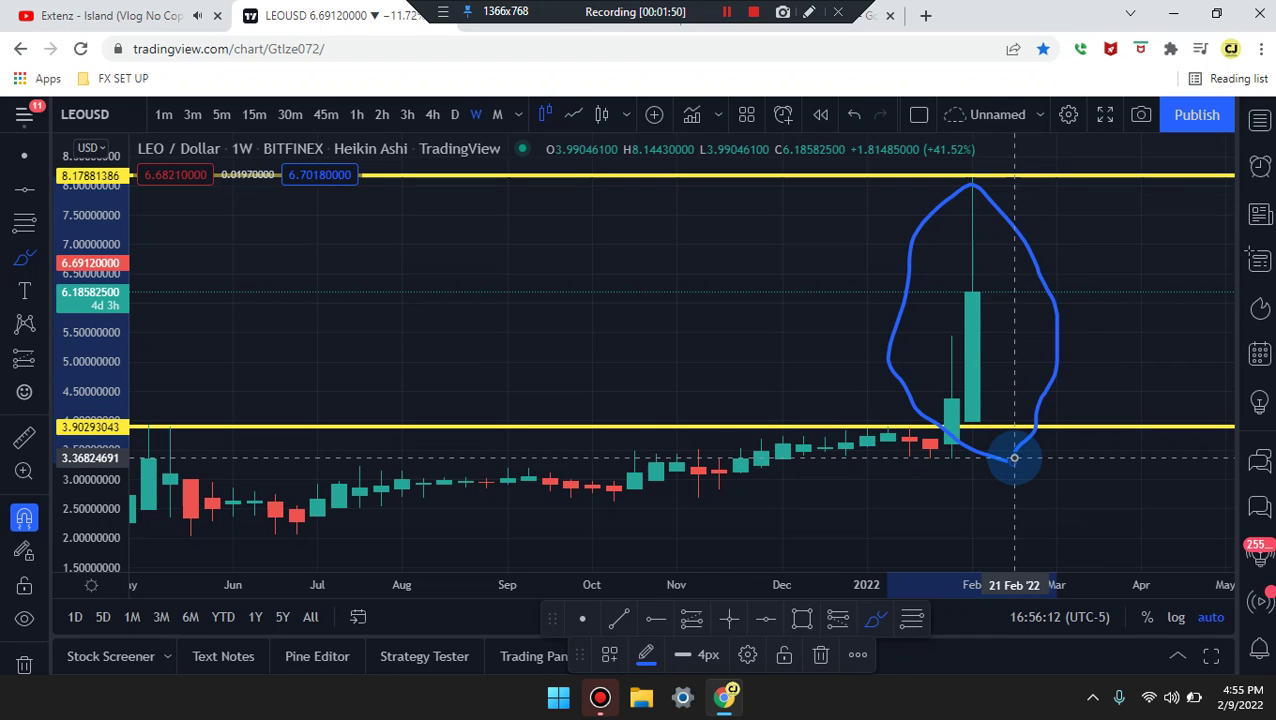
key("ctrl+z")
- Sketch a short back-and-forth brush stroke from the late January 2022 candle up to the February candle and undo it
scroll(971, 373, "down", 2)
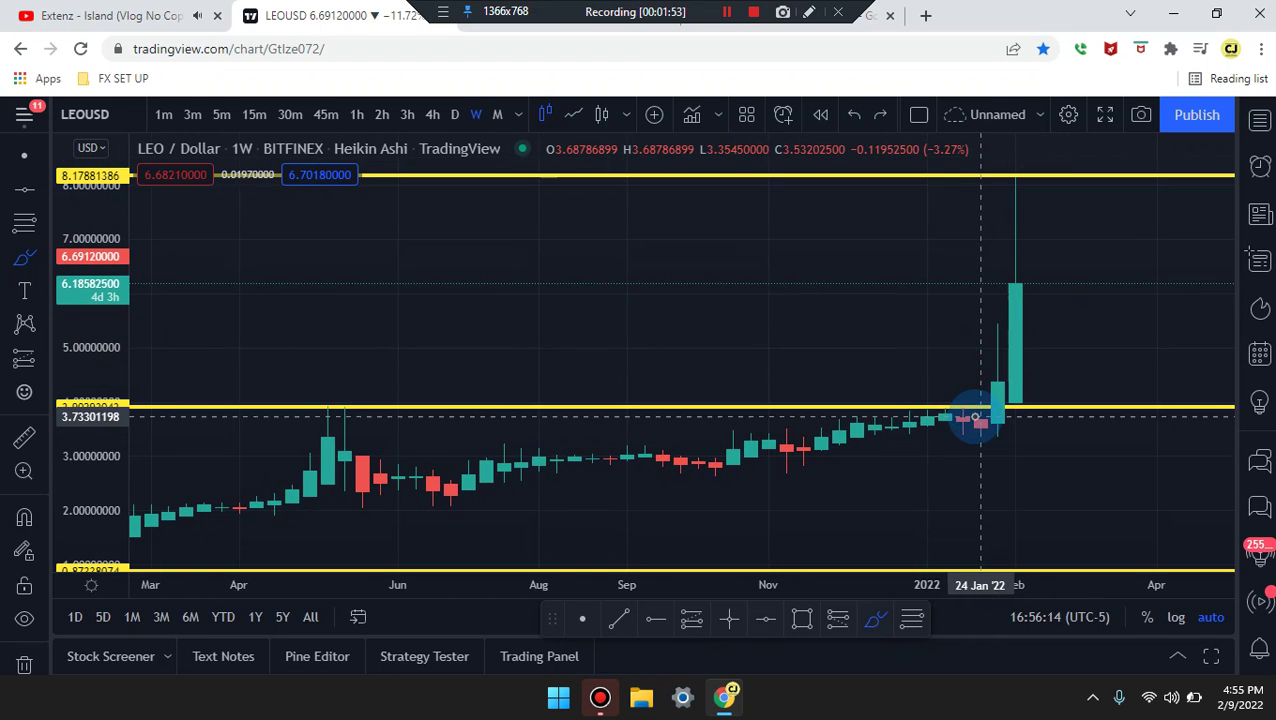
mouse_move(985, 422)
left_mouse_down()
mouse_move(1000, 347)
mouse_move(977, 415)
mouse_move(969, 399)
left_mouse_up()
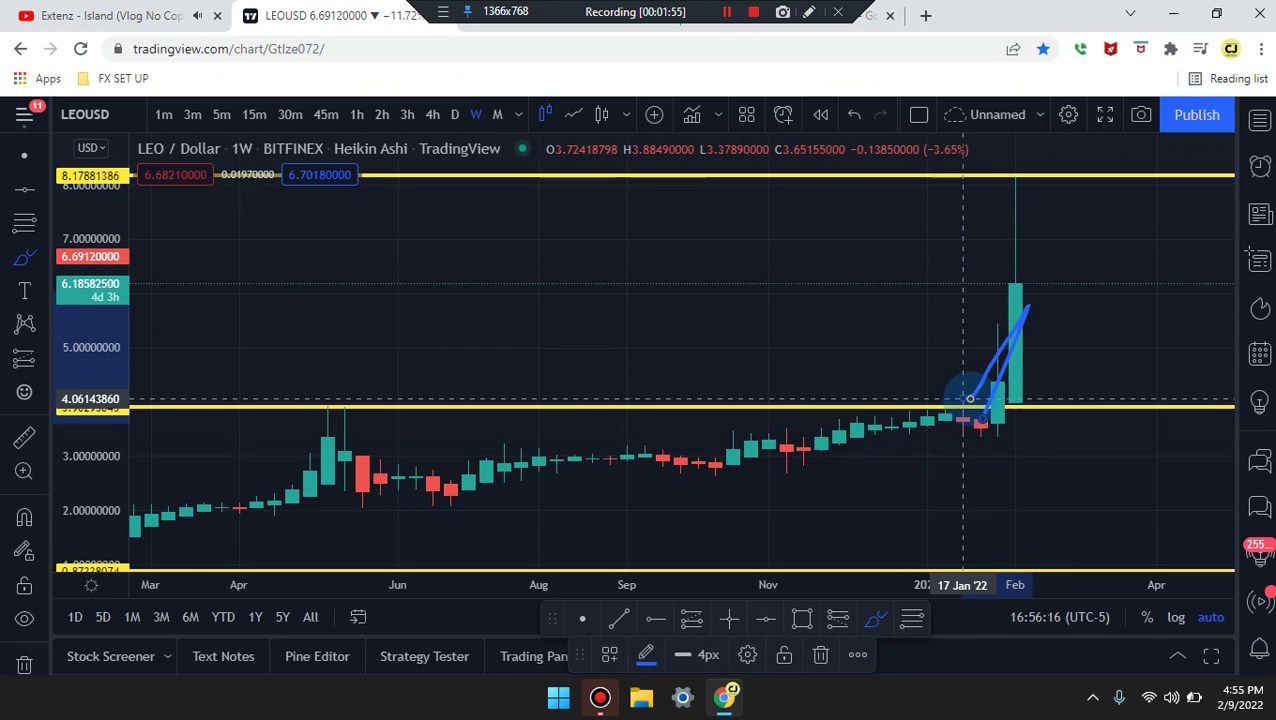
key("ctrl+z")
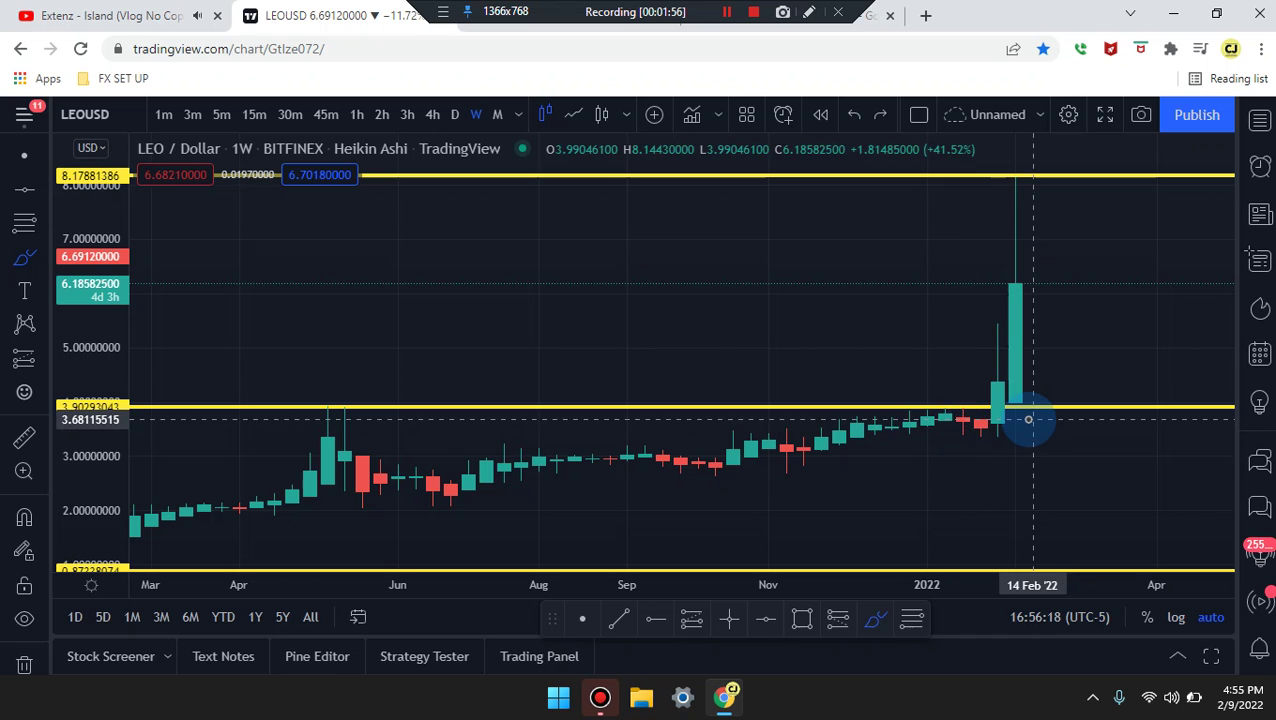
- Sketch a rising brush curve along the weekly candles from July 2021 at about 2.0 to February 2022 at about 4.29, and undo it
scroll(688, 476, "down", 1)
scroll(688, 476, "down", 1)
scroll(686, 480, "left", 5)
mouse_move(700, 484)
left_mouse_down()
mouse_move(585, 488)
mouse_move(683, 384)
mouse_move(692, 518)
mouse_move(1120, 375)
left_mouse_up()
key("ctrl+z")
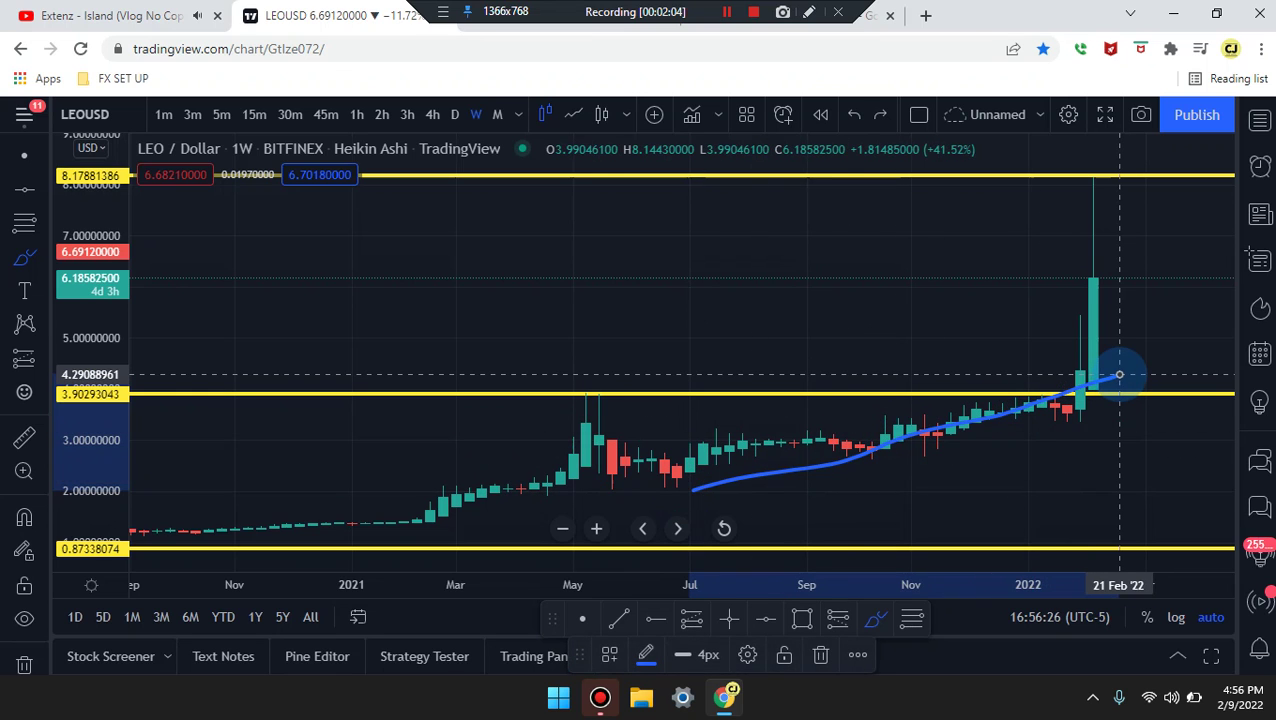
key("ctrl+z")
- Try brush strokes over the October 2021 candles and the May 2021 rise, removing each one
mouse_move(860, 425)
left_mouse_down()
mouse_move(934, 414)
mouse_move(937, 472)
left_mouse_up()
key("Delete")
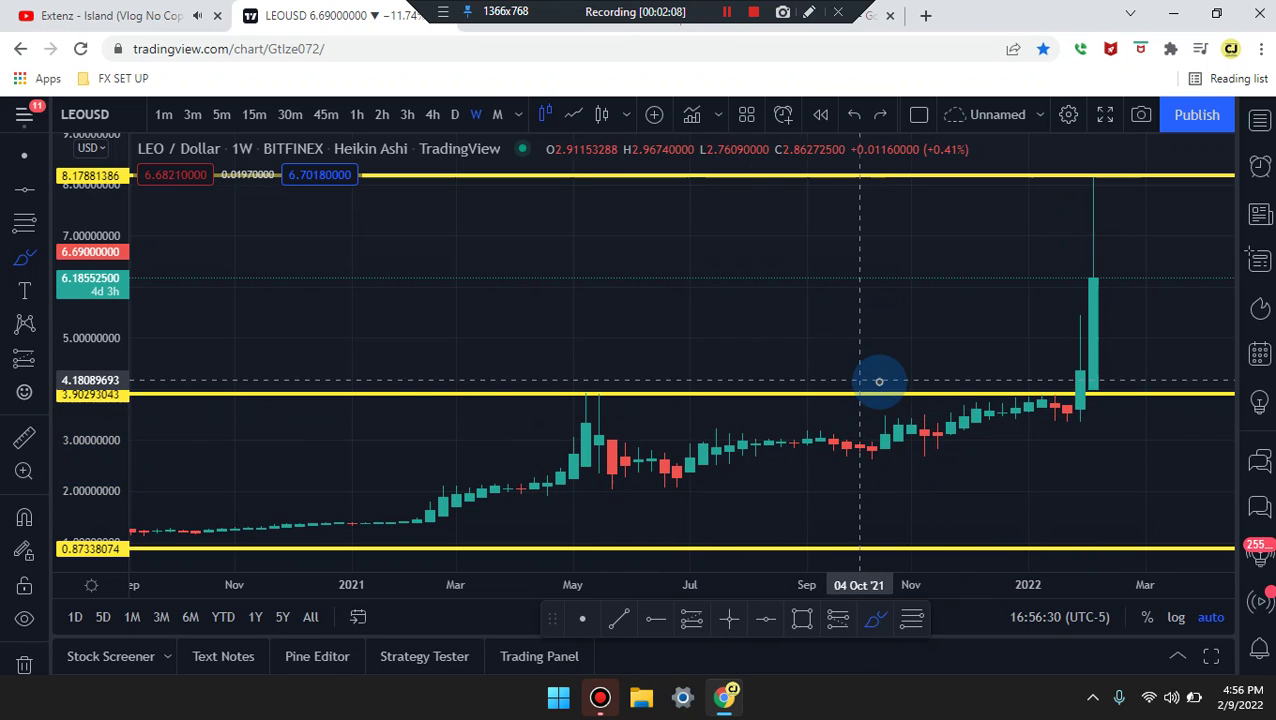
scroll(891, 383, "up", 2)
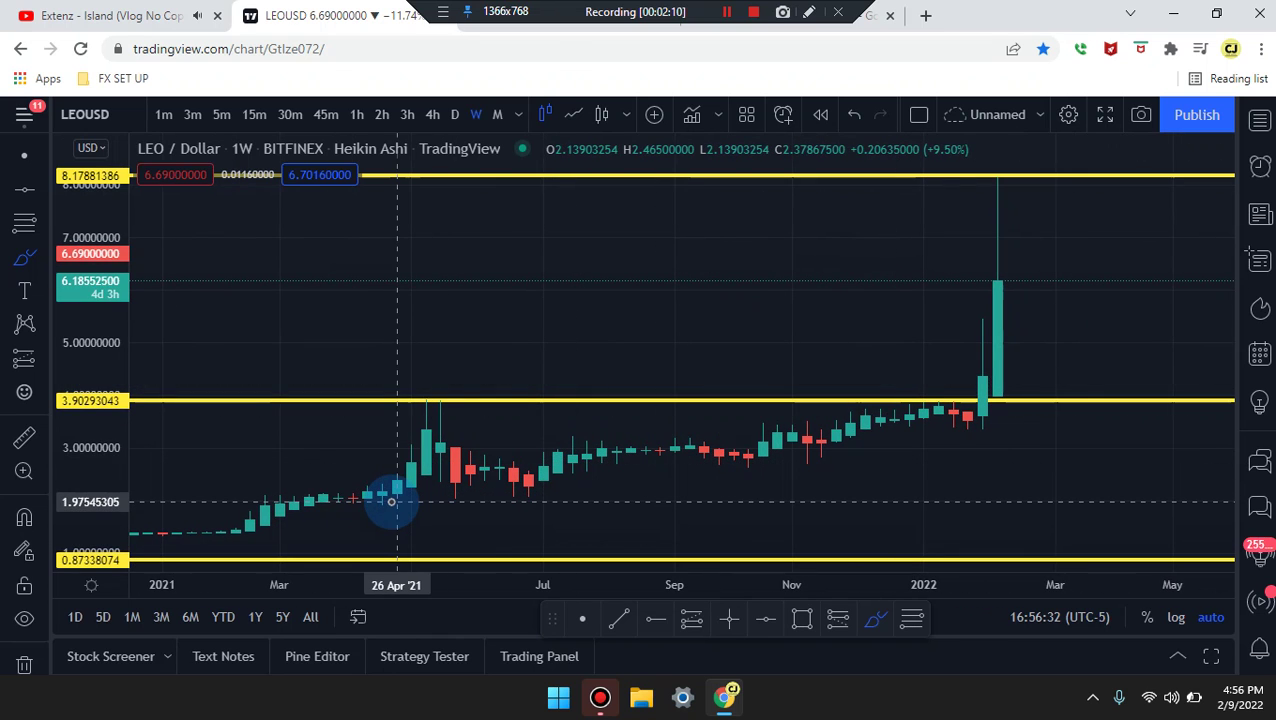
left_click(397, 502)
left_click_drag(410, 462, 441, 362)
key("ctrl+z")
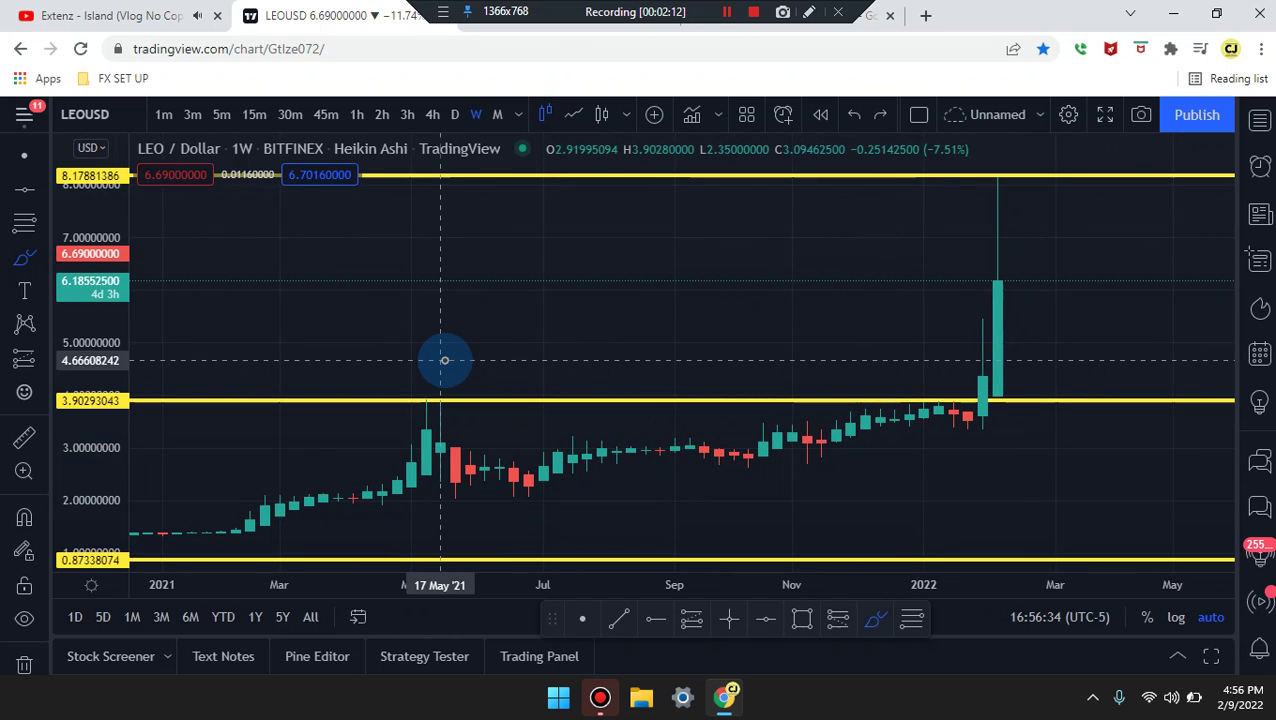
- Trace the weekly price swings with the brush from the May 2021 peak to the February 2022 candle at about 5.72
mouse_move(413, 432)
left_mouse_down()
mouse_move(461, 466)
mouse_move(500, 458)
mouse_move(548, 484)
mouse_move(627, 448)
mouse_move(705, 443)
mouse_move(750, 458)
mouse_move(778, 437)
mouse_move(822, 447)
mouse_move(945, 402)
mouse_move(977, 421)
mouse_move(997, 396)
mouse_move(1012, 305)
left_mouse_up()
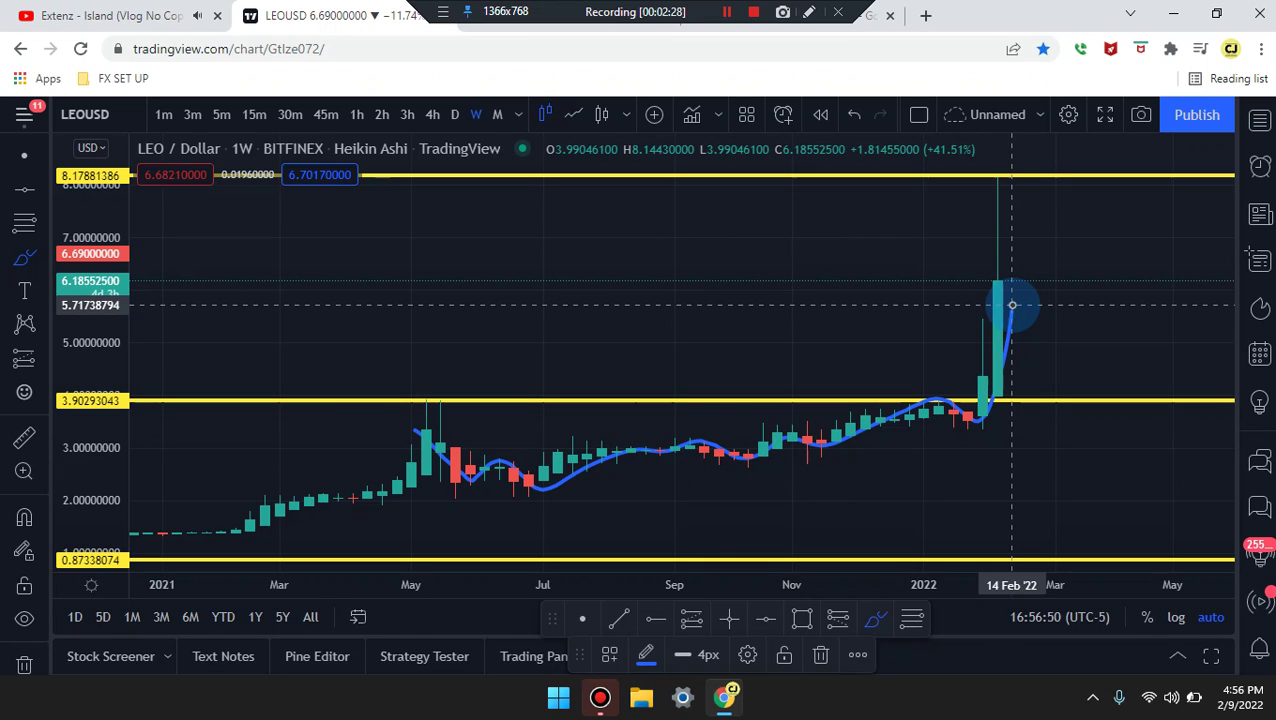
left_click(1012, 305)
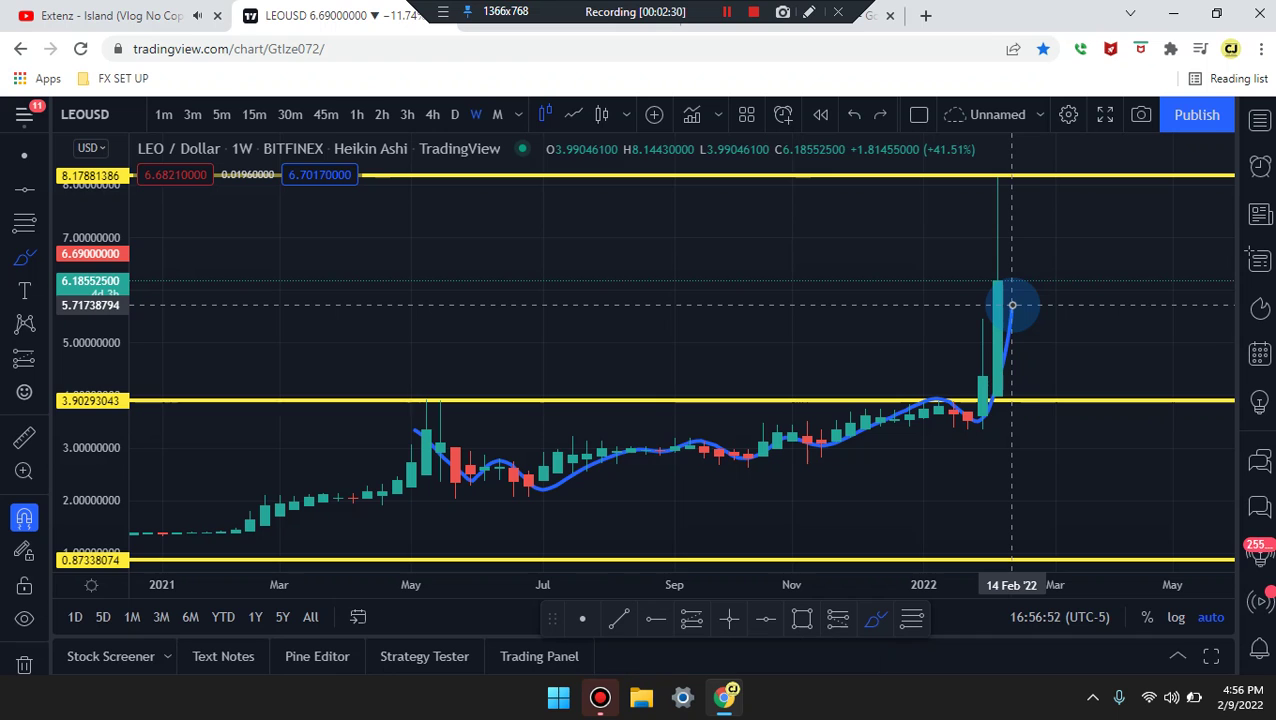
- Undo the price-swing trace and try brush strokes around the upper wick of the February 2022 candle, removing them
key("ctrl+z")
left_click_drag(951, 259, 1100, 233)
left_click_drag(1078, 295, 963, 188)
key("ctrl+z")
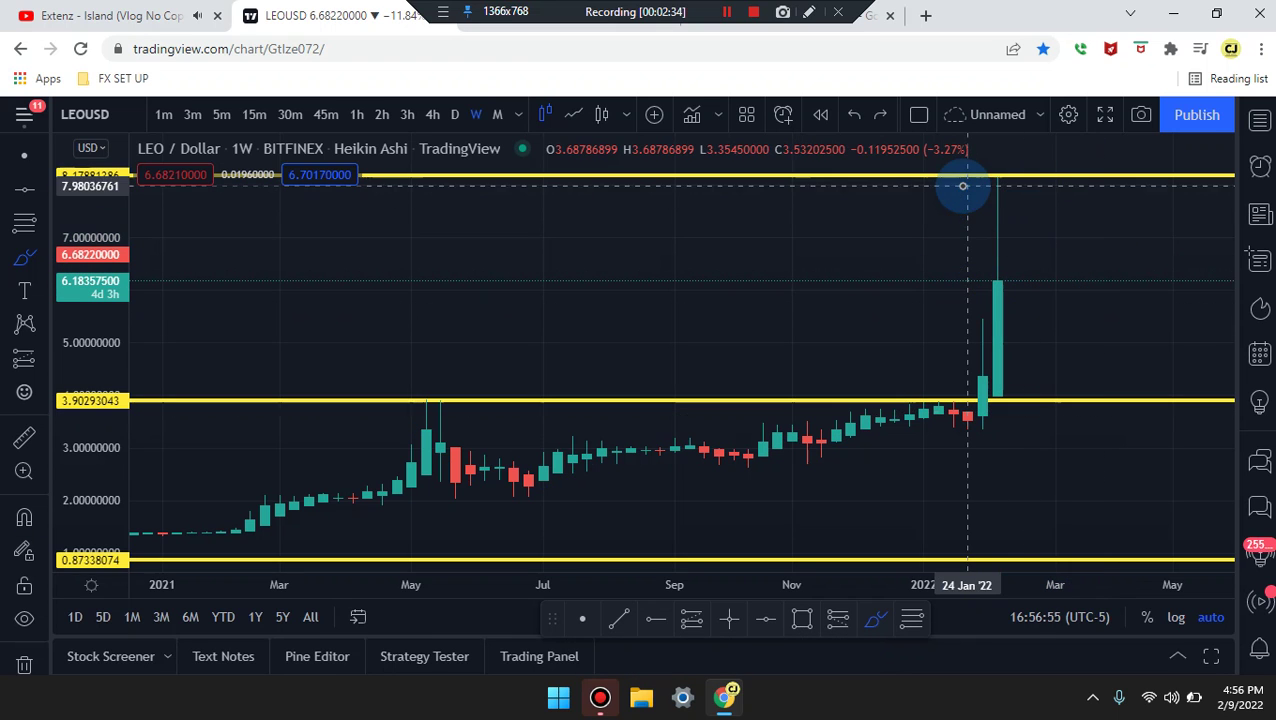
- Try a scribbled brush zone just below the 8.18 line and a stroke rising from the February candle to about 7.78, undoing both
mouse_move(897, 214)
left_mouse_down()
mouse_move(1152, 209)
mouse_move(877, 213)
mouse_move(1162, 205)
mouse_move(1074, 202)
left_mouse_up()
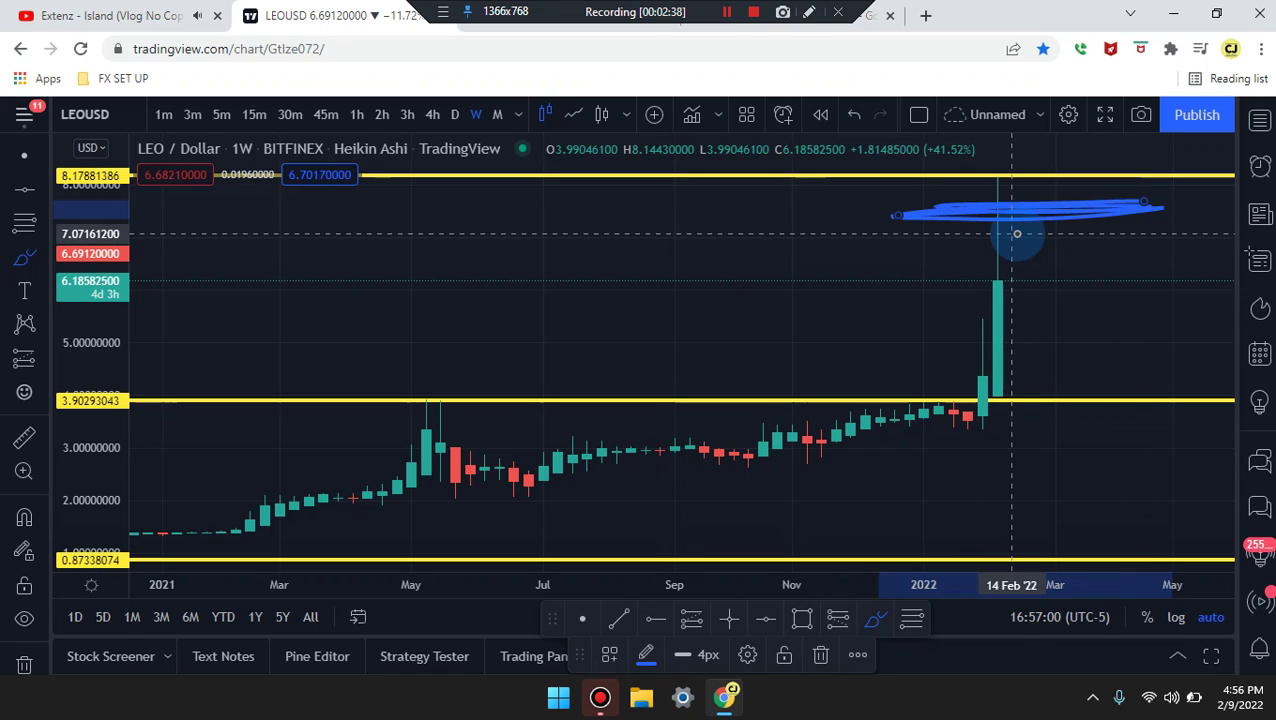
left_click_drag(995, 368, 1113, 196)
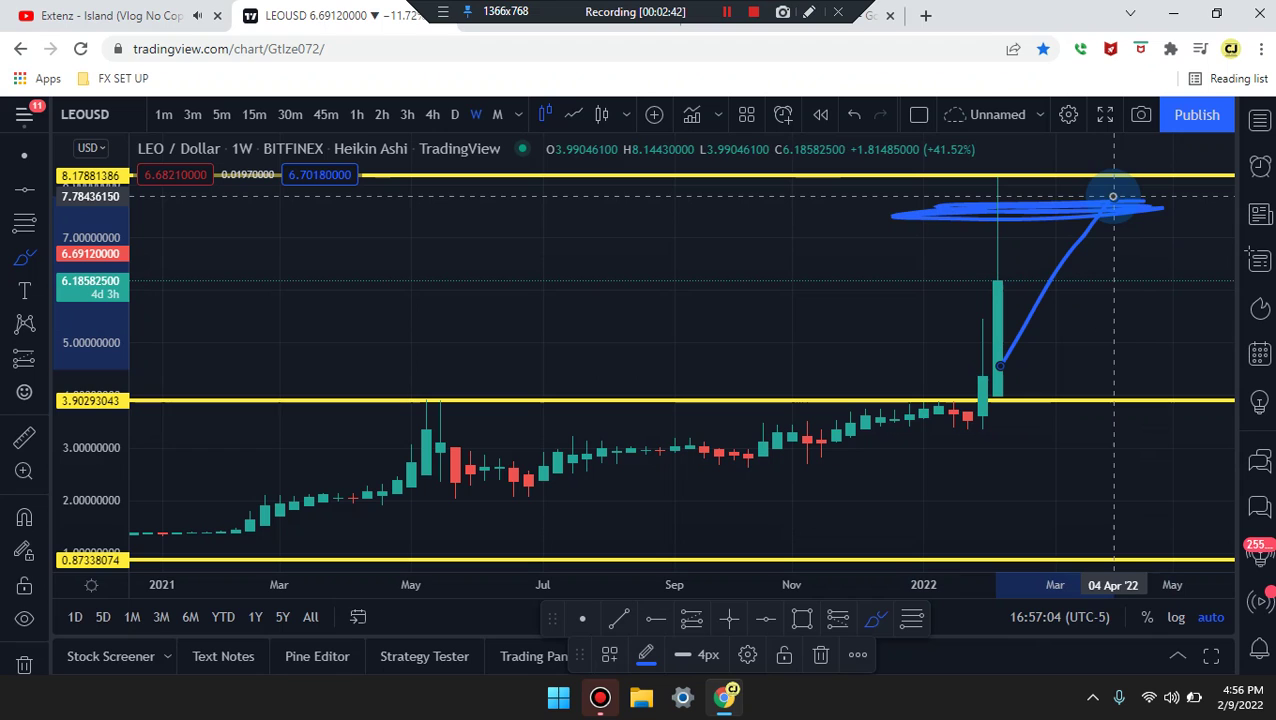
key("ctrl+z")
key("ctrl+z")
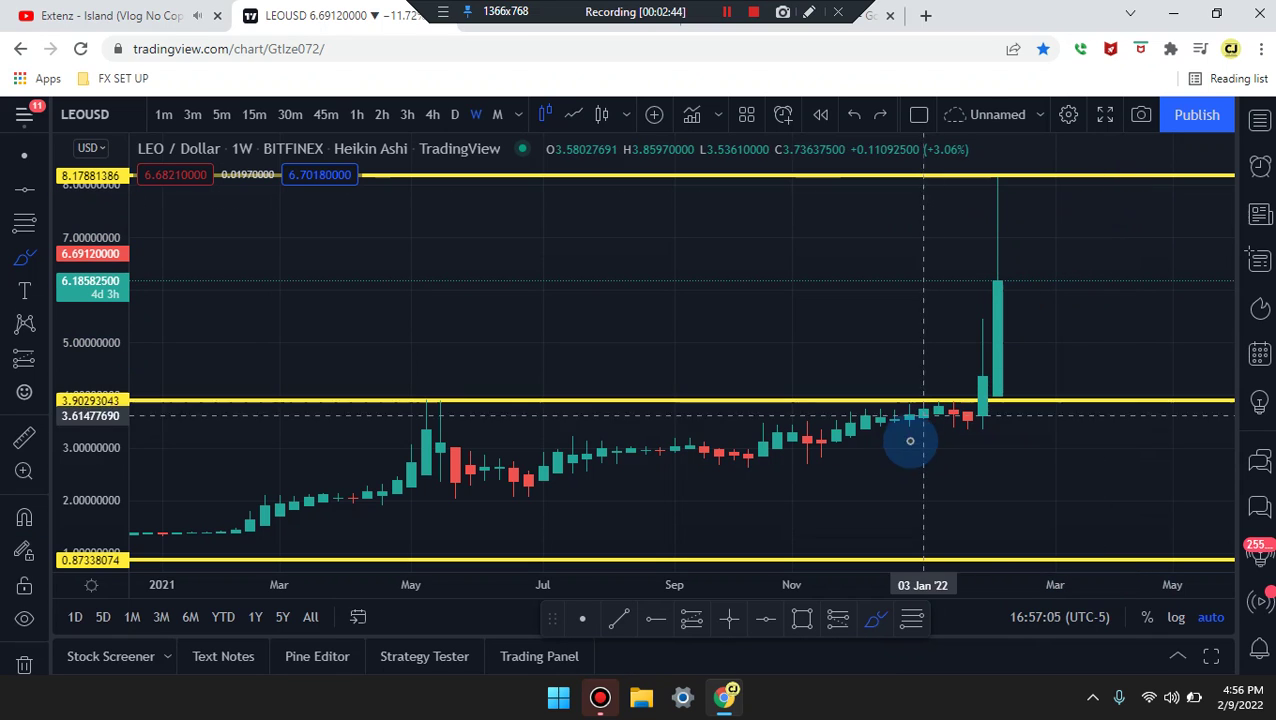
- Sketch the February rise and a pullback to a circled area at the 3.90 line around March 2022, and undo the strokes
mouse_move(968, 421)
left_mouse_down()
mouse_move(1014, 287)
mouse_move(1005, 300)
mouse_move(1023, 290)
mouse_move(1000, 272)
mouse_move(1135, 438)
mouse_move(1084, 366)
left_mouse_up()
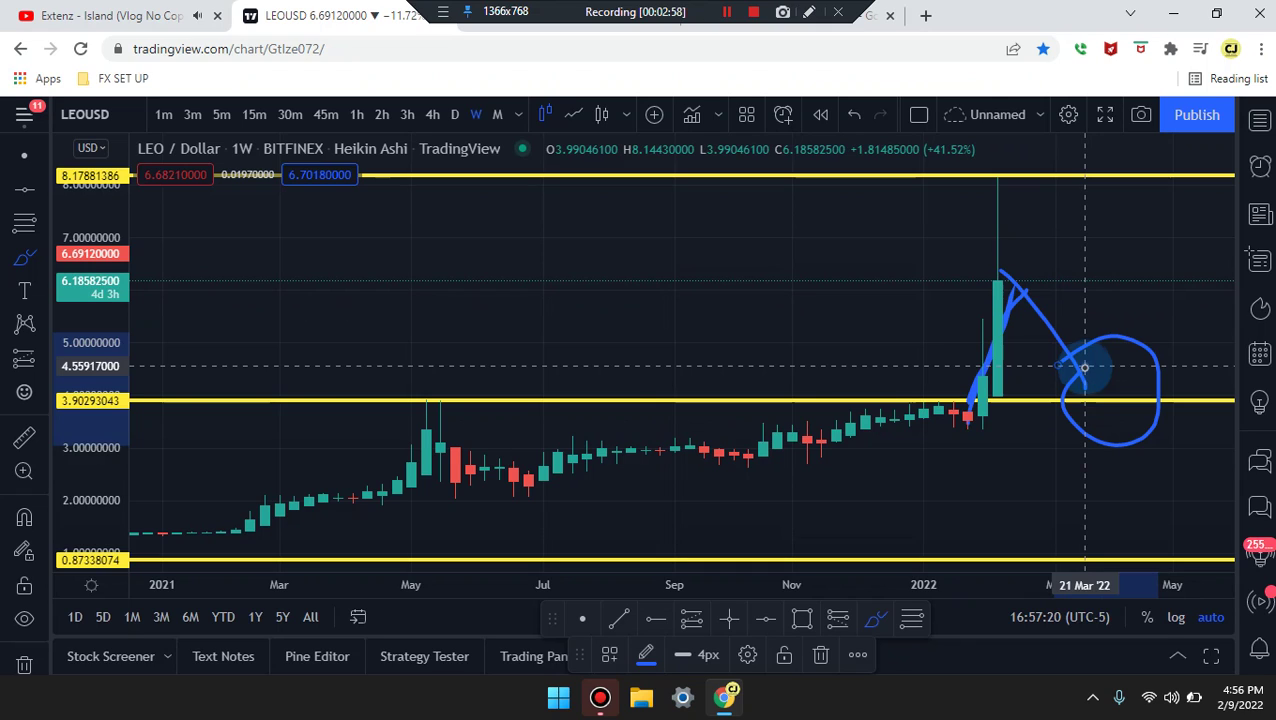
key("ctrl+z")
key("ctrl+z")
key("ctrl+z")
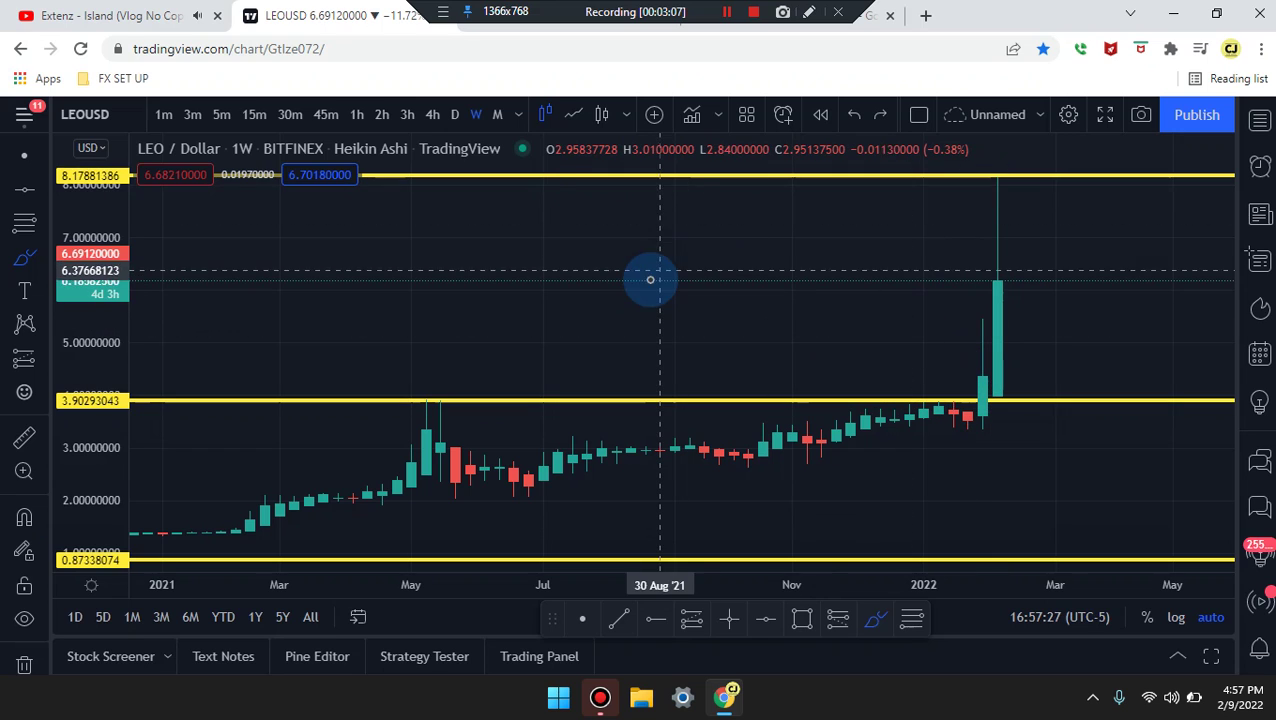
- Replace a long brush stroke ending at about 6.23 with a shorter one across the February candle at about 5.4
mouse_move(636, 284)
left_mouse_down()
mouse_move(1054, 262)
mouse_move(1233, 277)
left_mouse_up()
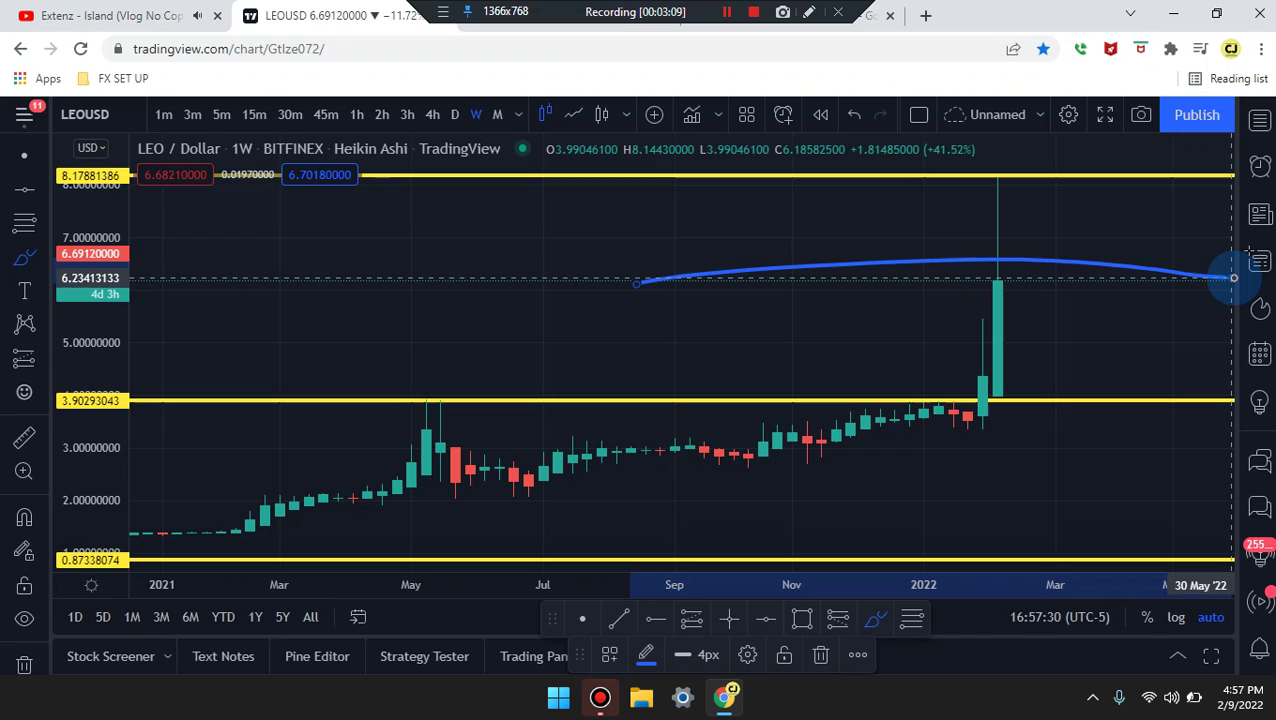
key("ctrl+z")
left_click_drag(855, 318, 1217, 329)
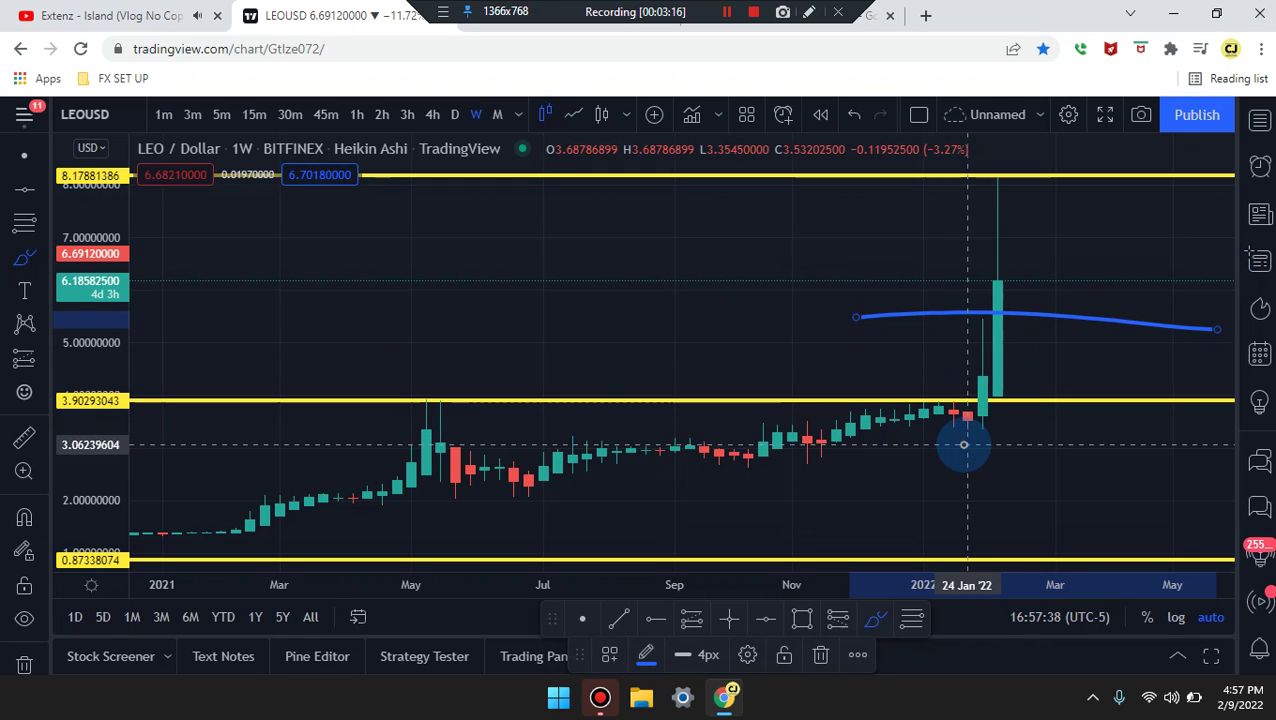
- Try brush strokes along the late January and February 2022 candles, and remove all brush drawings from the weekly chart
left_click(964, 445)
left_click_drag(964, 445, 980, 374)
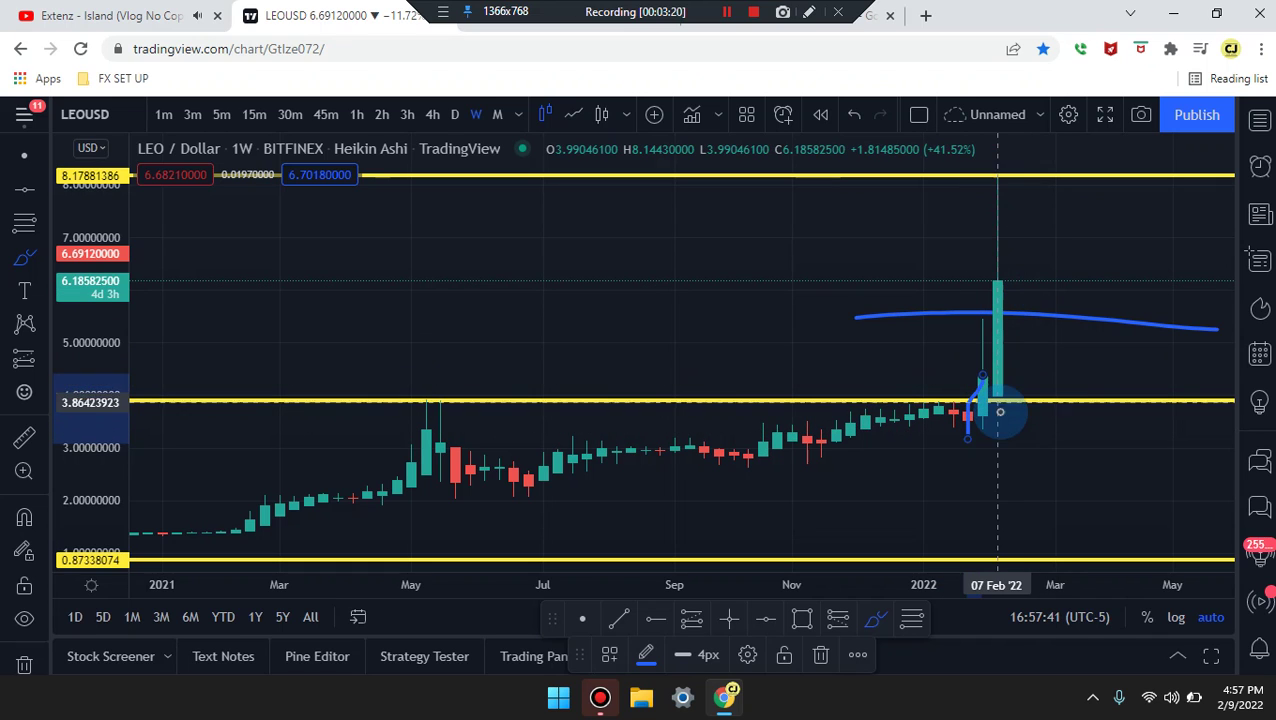
left_click(996, 295)
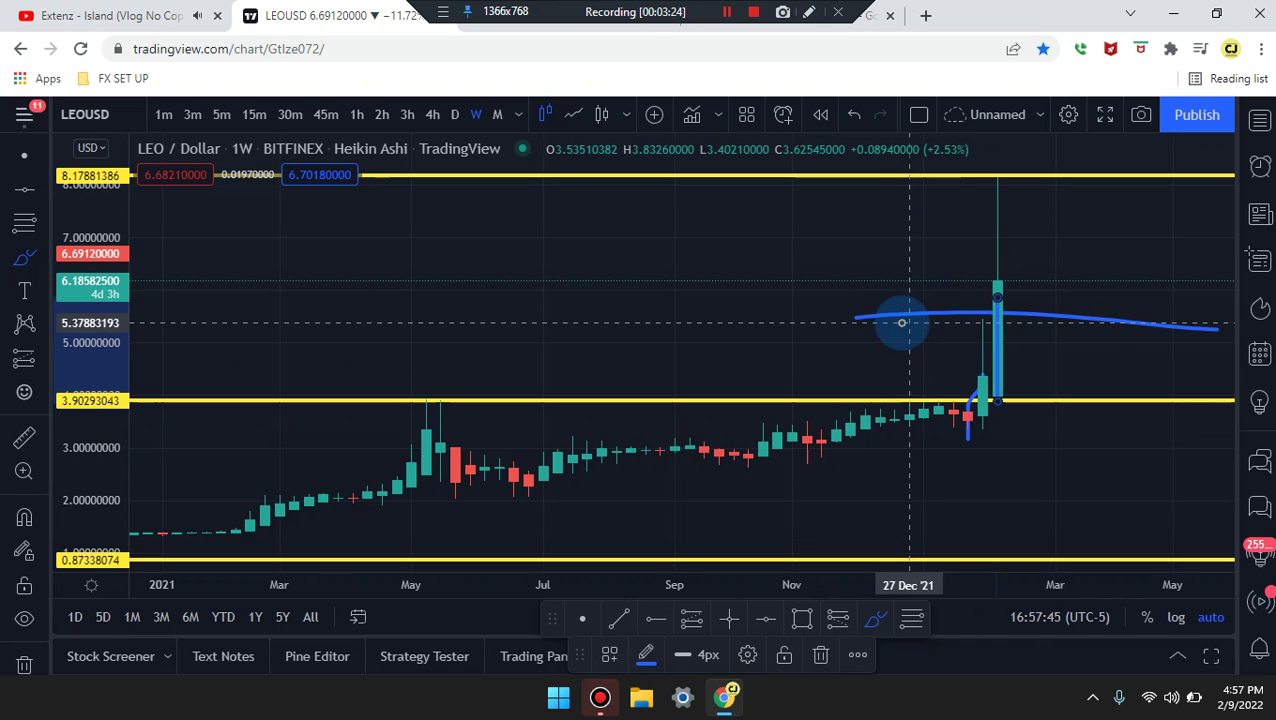
key("Delete")
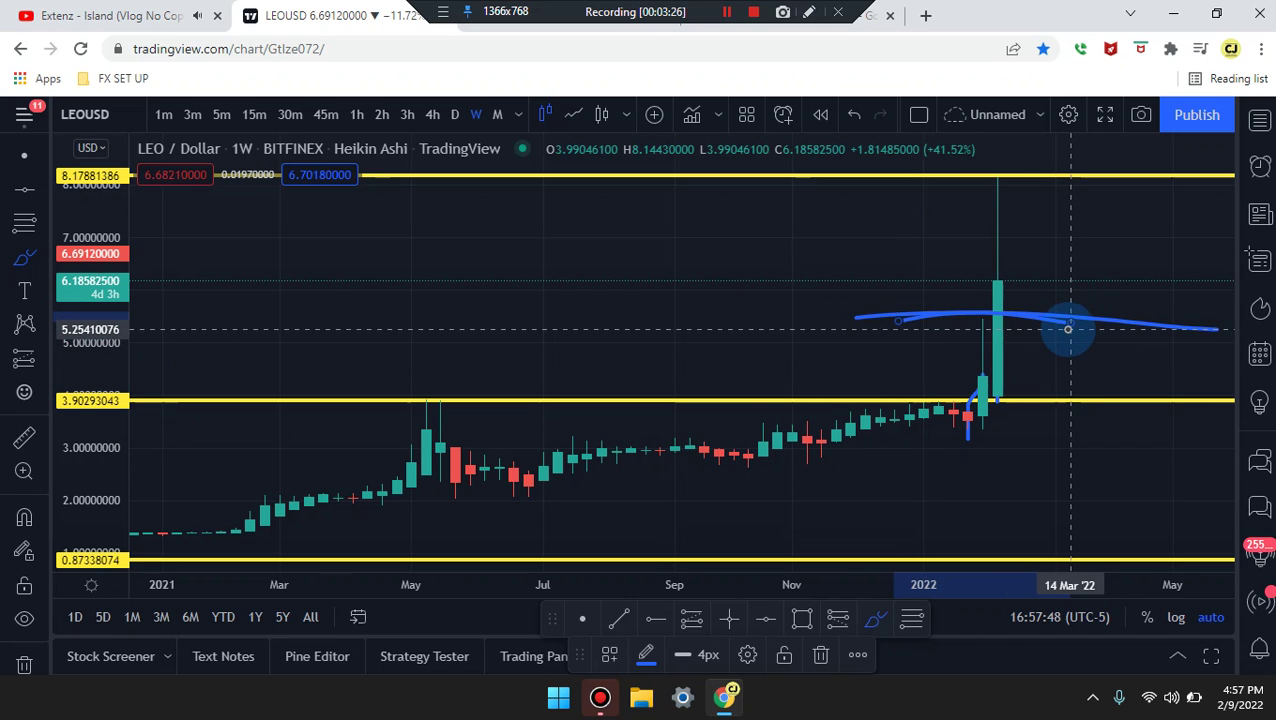
left_click_drag(968, 413, 1045, 264)
key("ctrl+z")
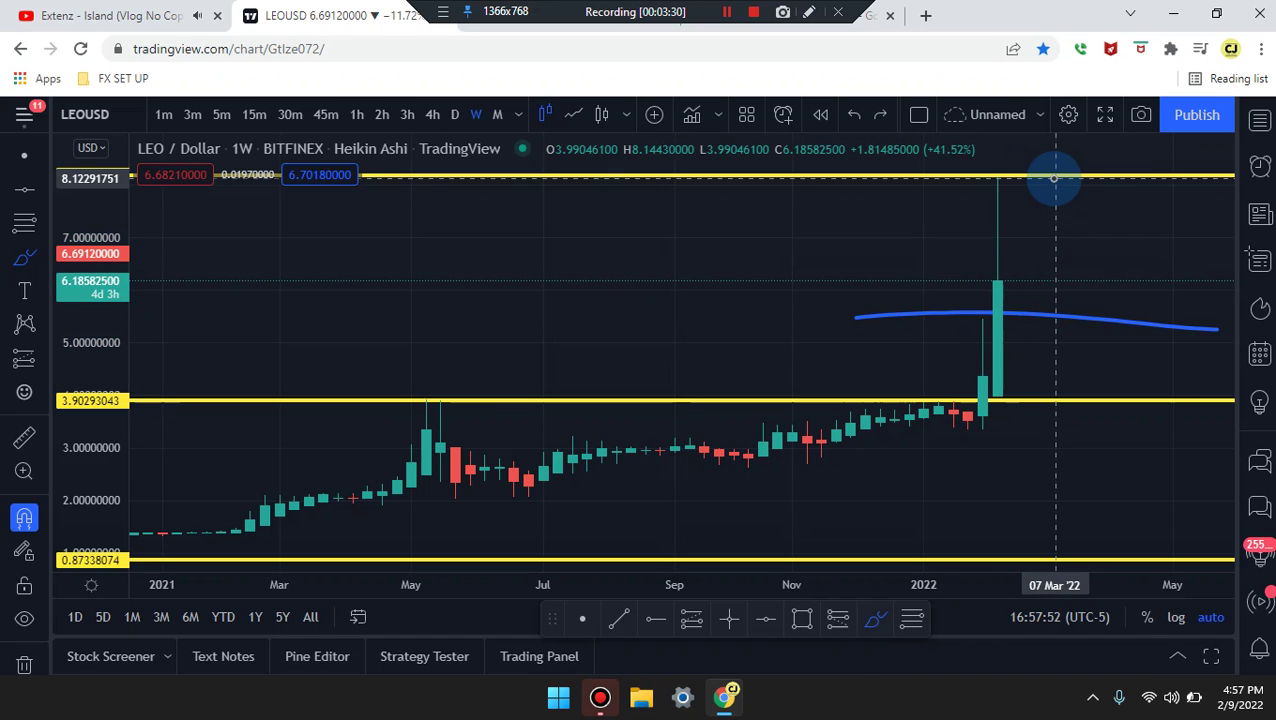
key("ctrl+z")
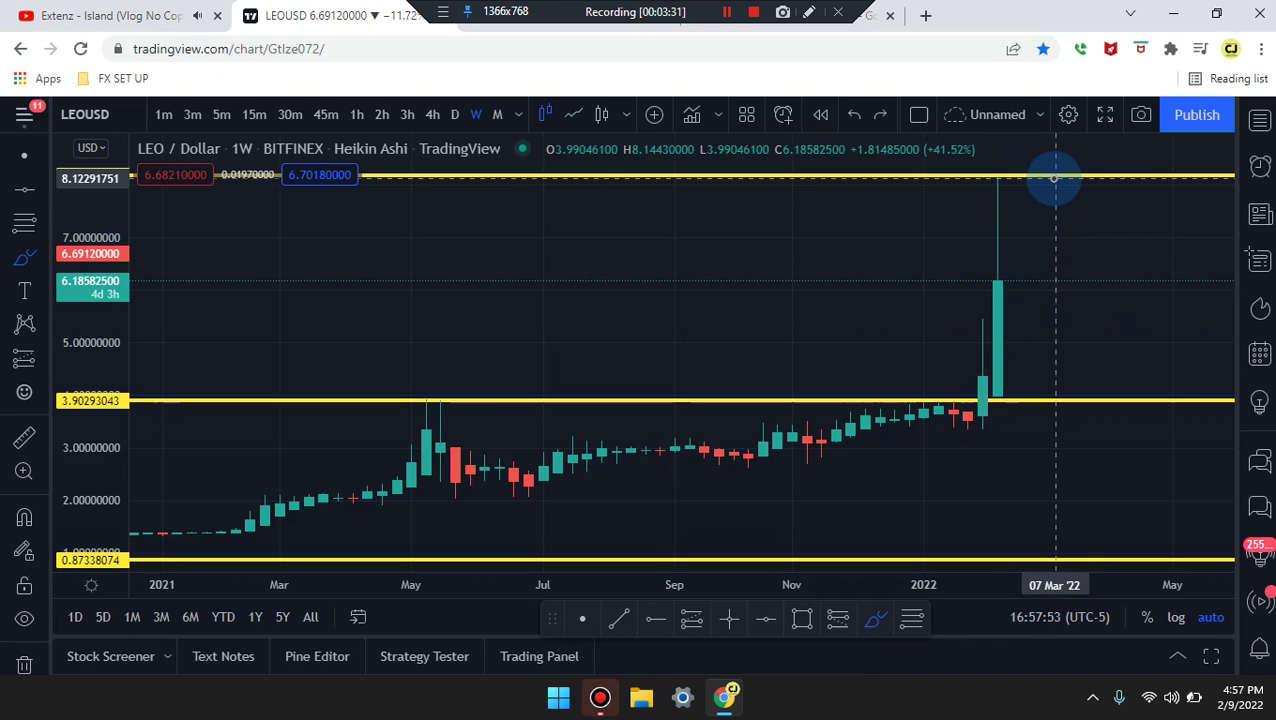
- Switch the chart to the daily timeframe and try brush strokes around the latest February candles, undoing them
left_click(454, 121)
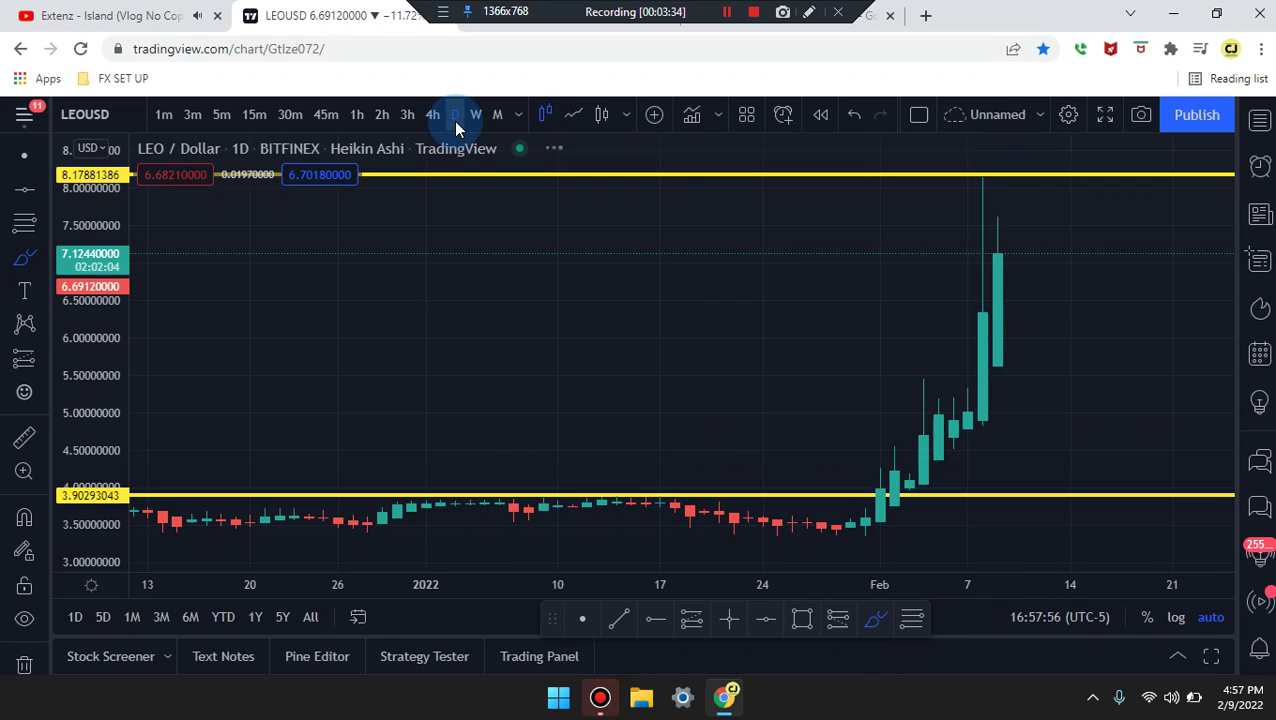
scroll(985, 347, "up", 3)
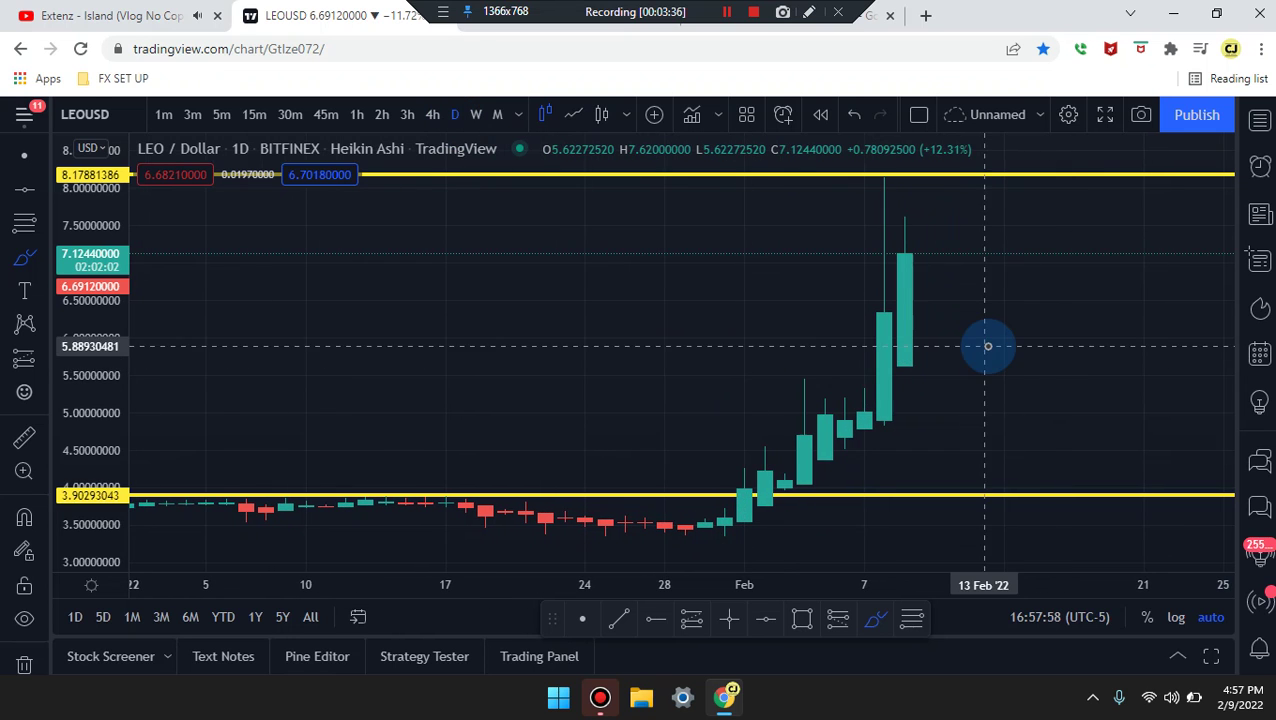
left_click_drag(965, 367, 866, 368)
mouse_move(840, 326)
left_mouse_down()
mouse_move(940, 222)
mouse_move(977, 333)
mouse_move(968, 364)
left_mouse_up()
key("ctrl+z")
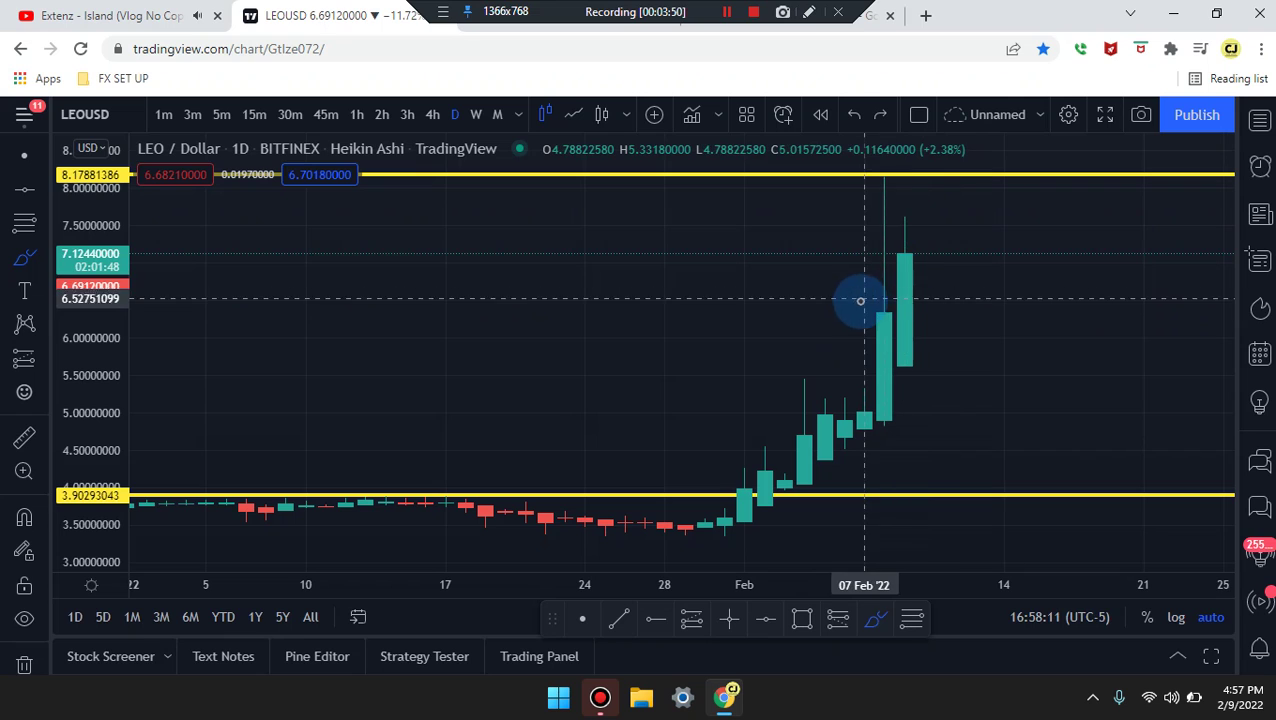
- Try horizontal brush marks at about 6.35, at the 8 February high and at about 7.07, and undo them
left_click_drag(849, 310, 927, 312)
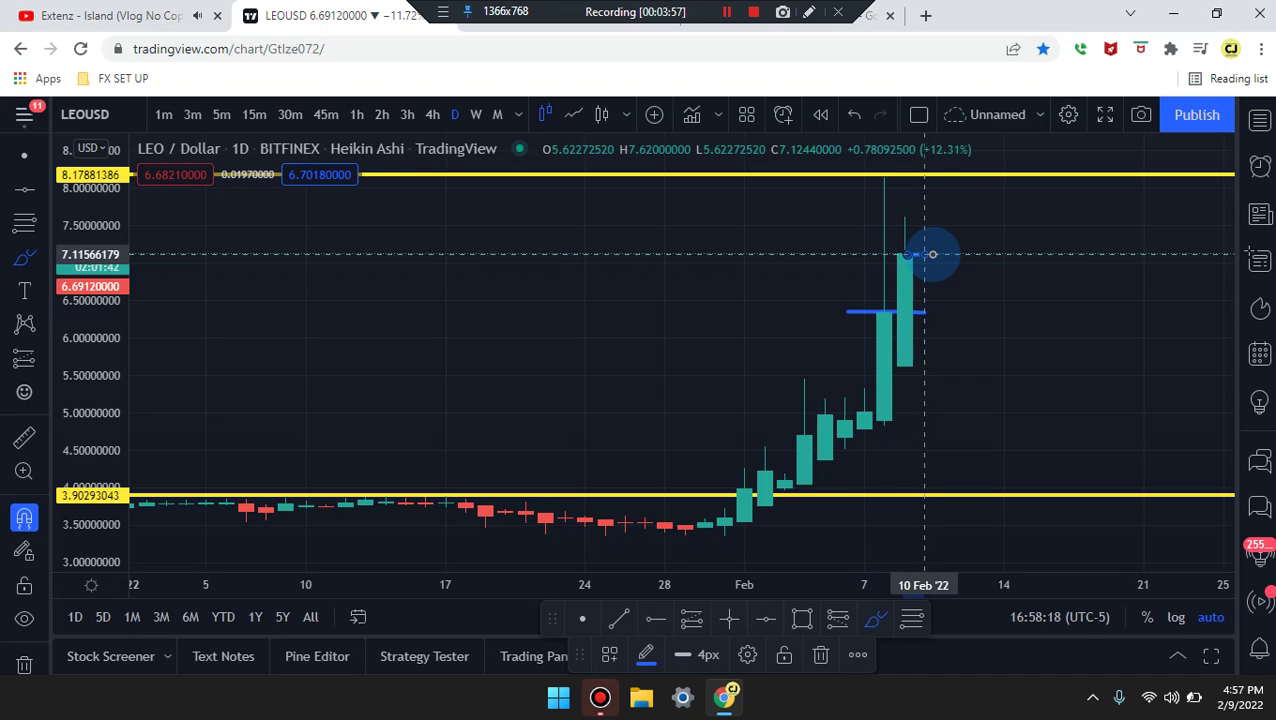
key("ctrl+z")
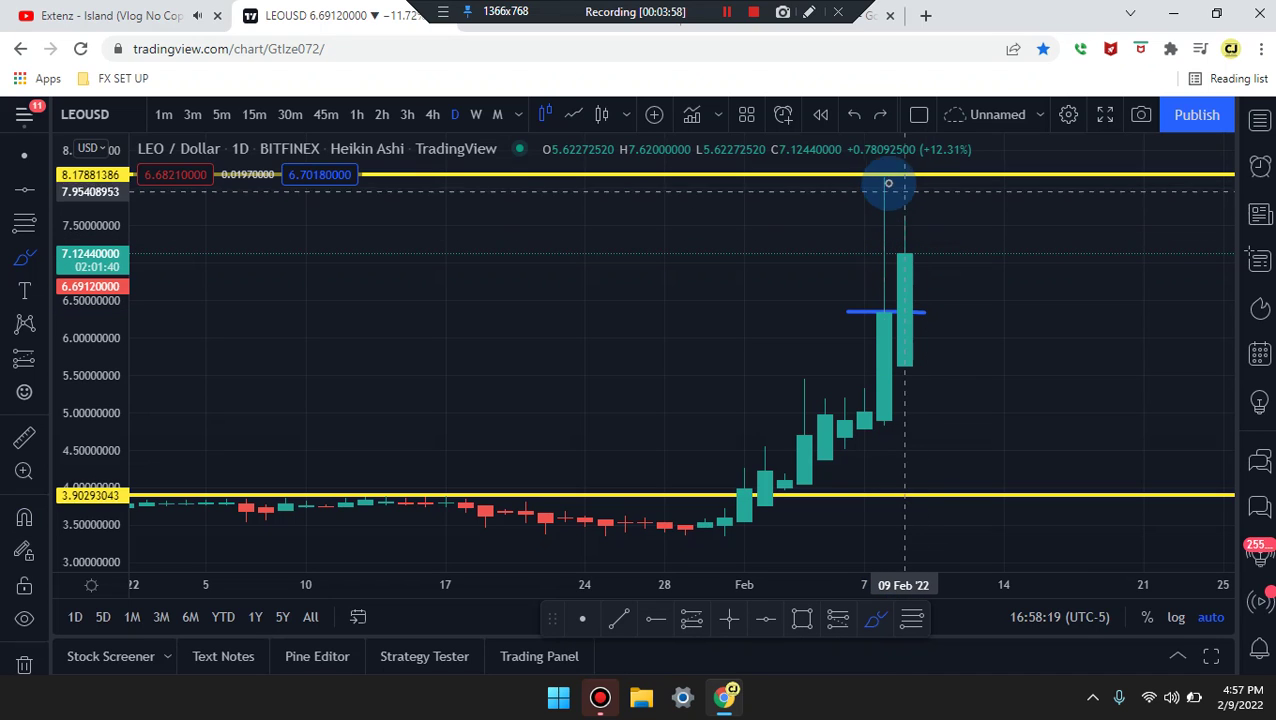
left_click_drag(849, 177, 985, 181)
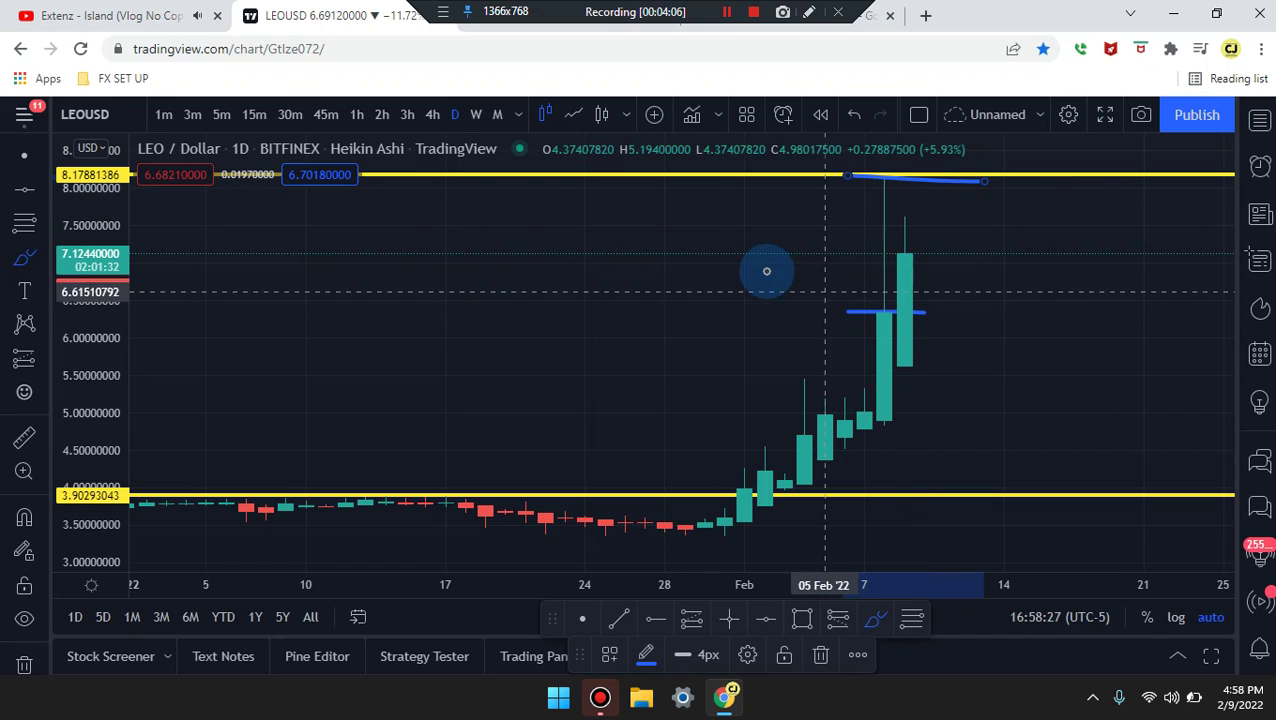
left_click_drag(746, 260, 1001, 261)
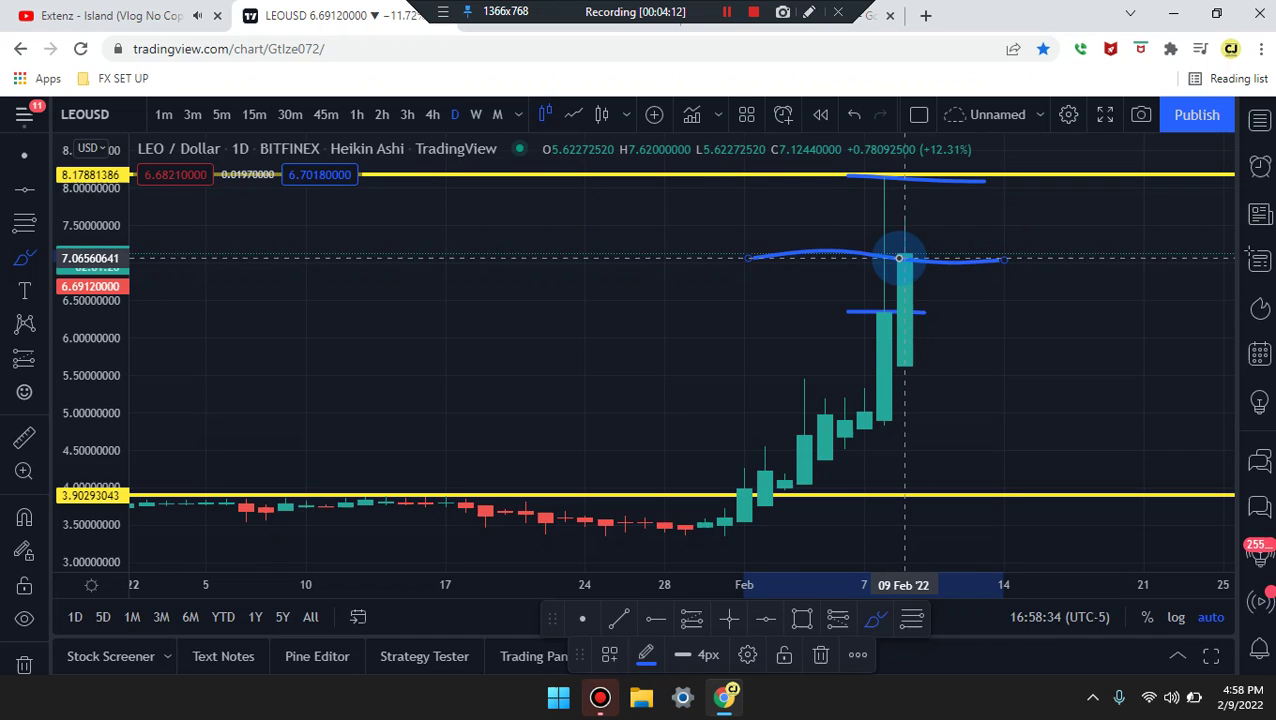
key("ctrl+z")
key("ctrl+z")
- Sketch a converging triangle with one brush stroke falling from the 8 February high and another rising from about 4.2, meeting at about 6.3
mouse_move(898, 258)
left_mouse_down()
mouse_move(877, 176)
mouse_move(1062, 311)
left_mouse_up()
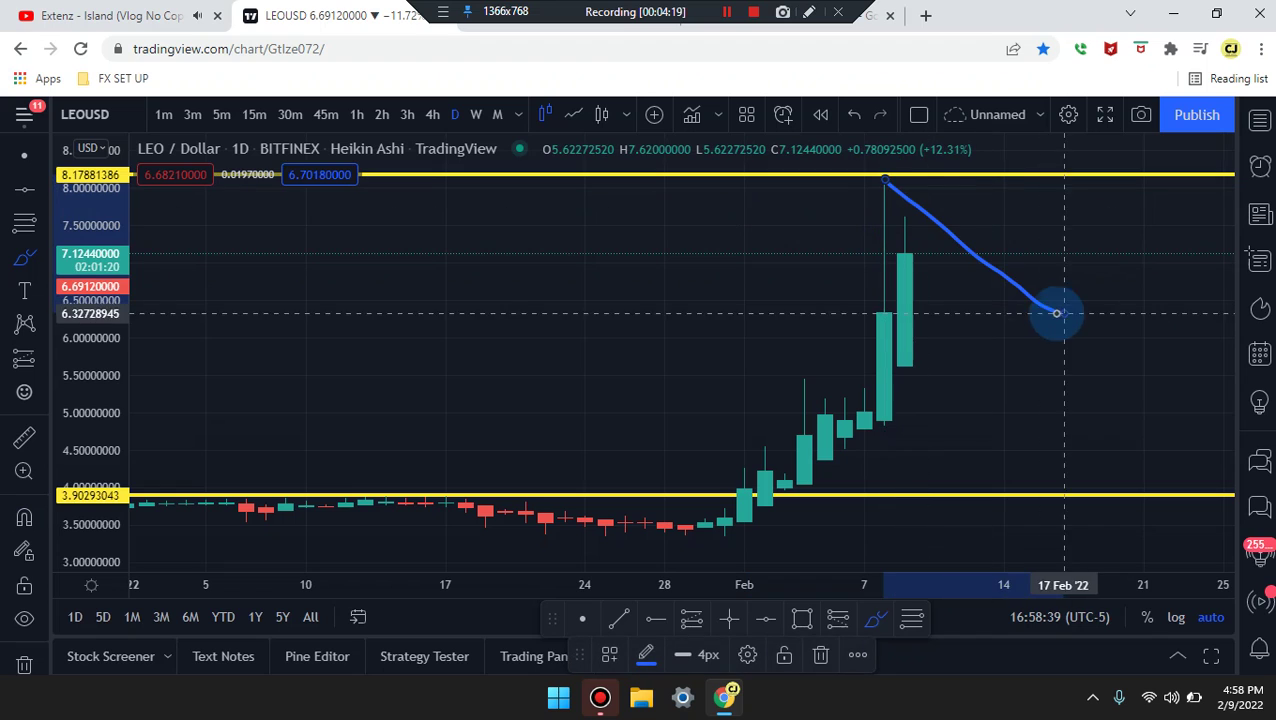
left_click_drag(808, 475, 905, 425)
left_click_drag(982, 376, 1085, 310)
mouse_move(884, 352)
left_mouse_down()
mouse_move(906, 271)
mouse_move(956, 271)
mouse_move(1040, 320)
mouse_move(1073, 215)
mouse_move(1104, 463)
left_mouse_up()
key("ctrl+z")
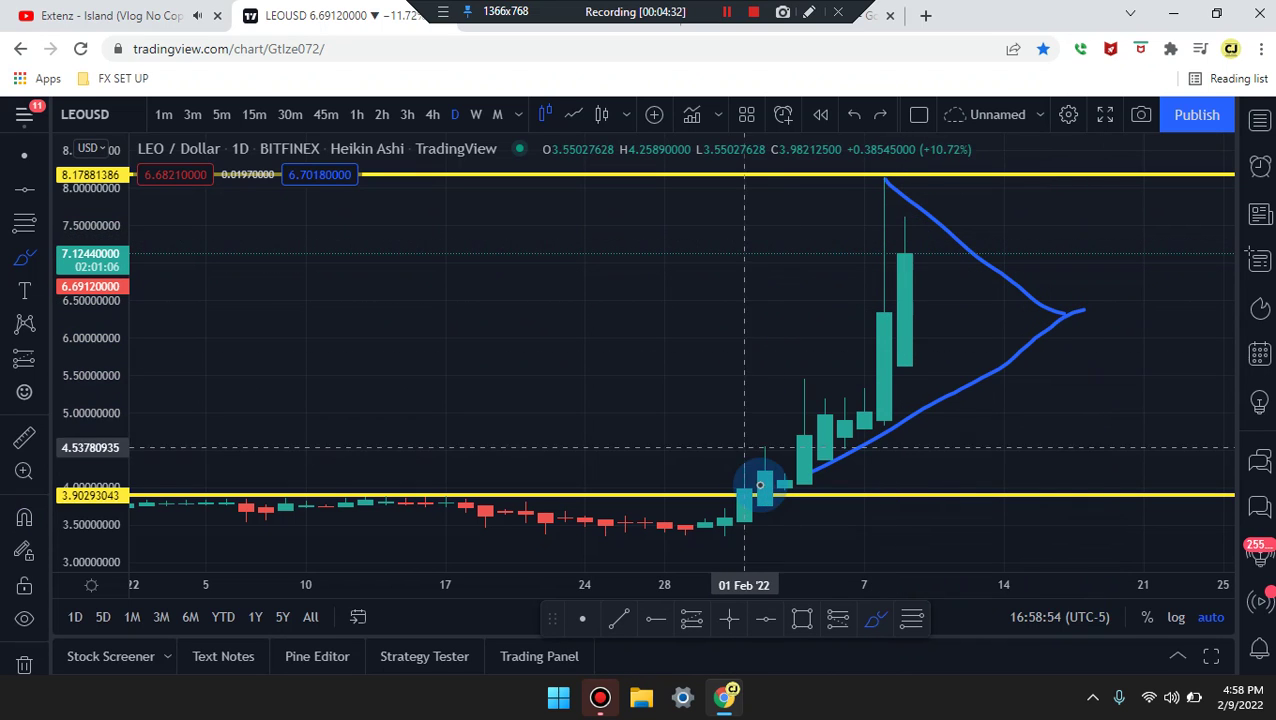
- Add a horizontal line at about 6.20 through the triangle's tip on the daily chart and colour it green
left_click_drag(773, 482, 775, 476)
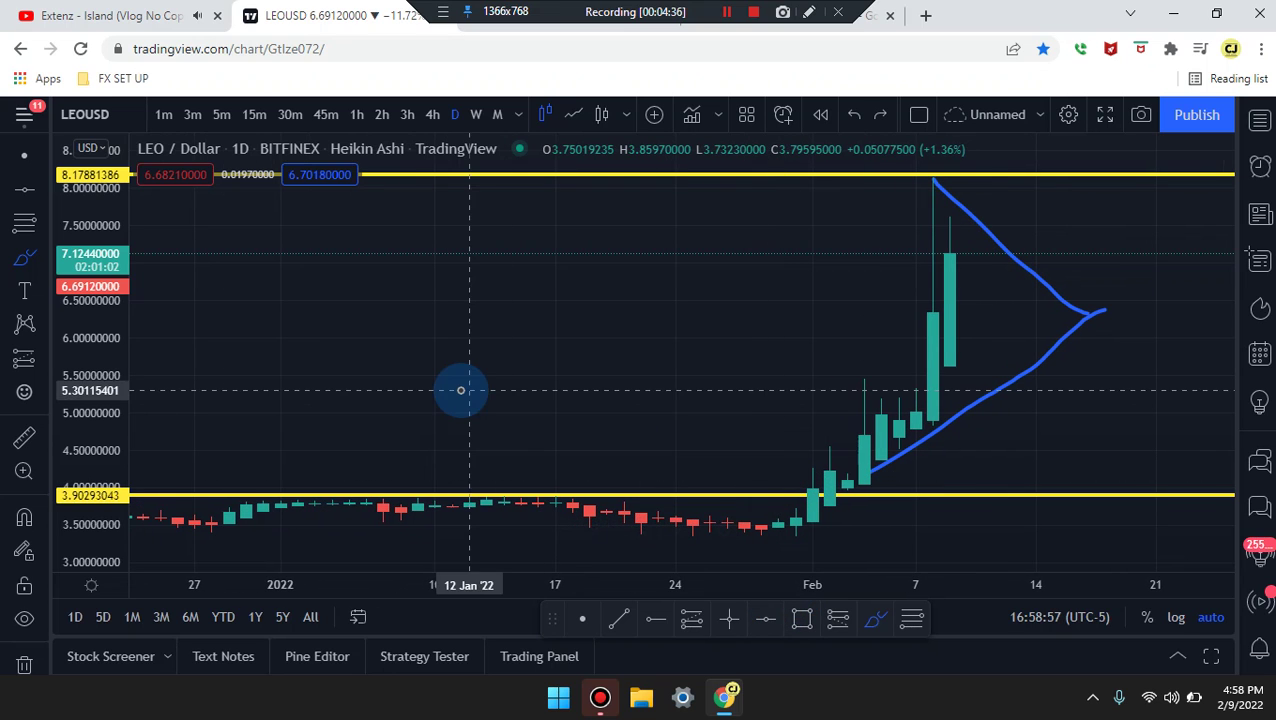
left_click_drag(98, 335, 100, 400)
left_click(414, 380)
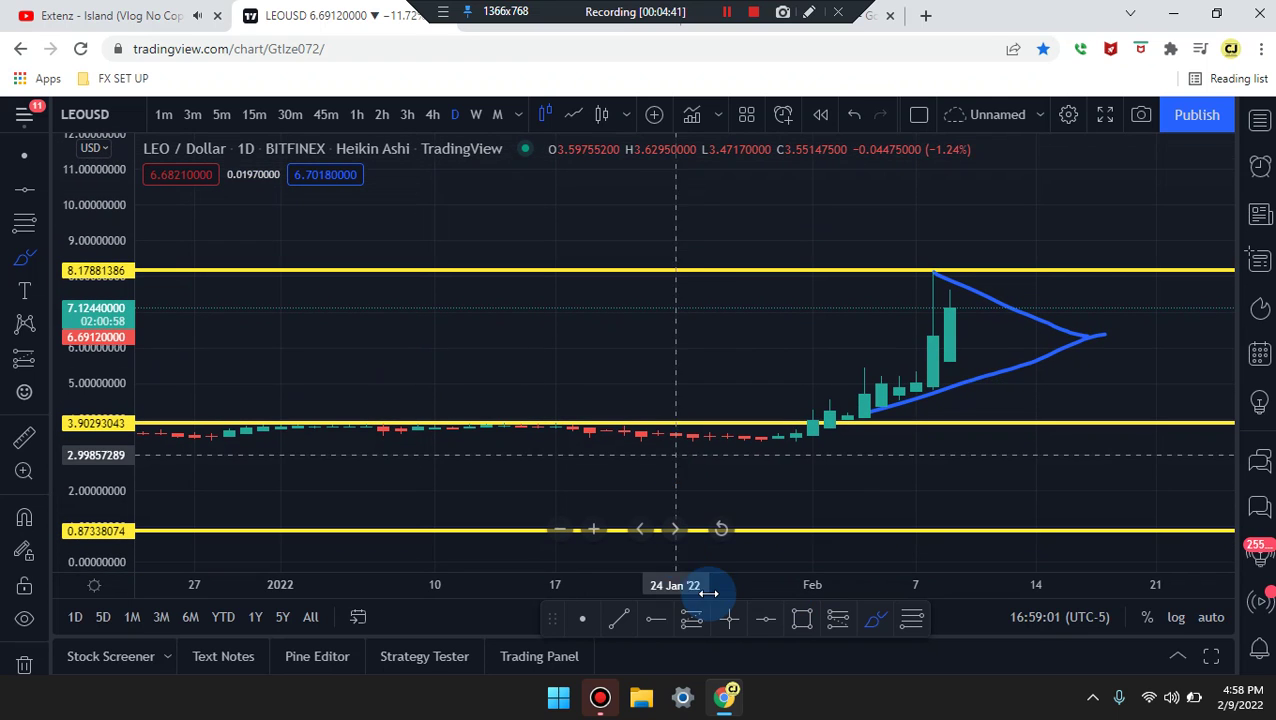
left_click(774, 622)
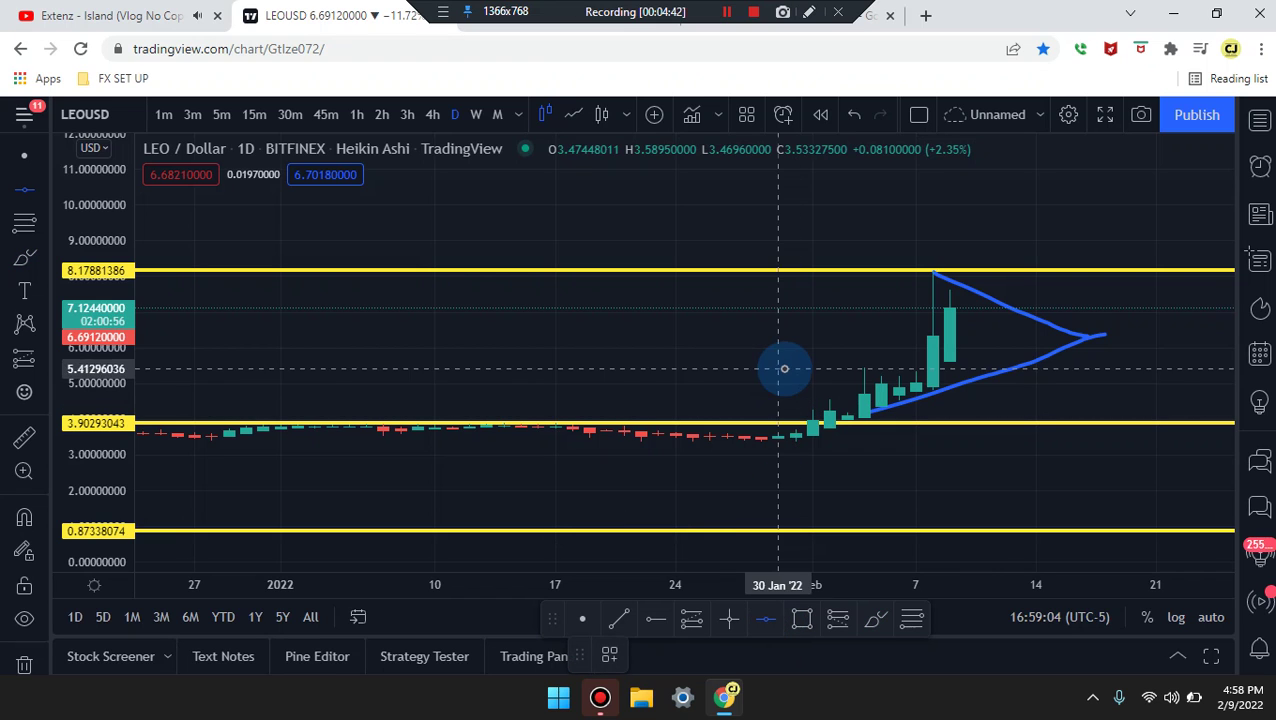
left_click(744, 341)
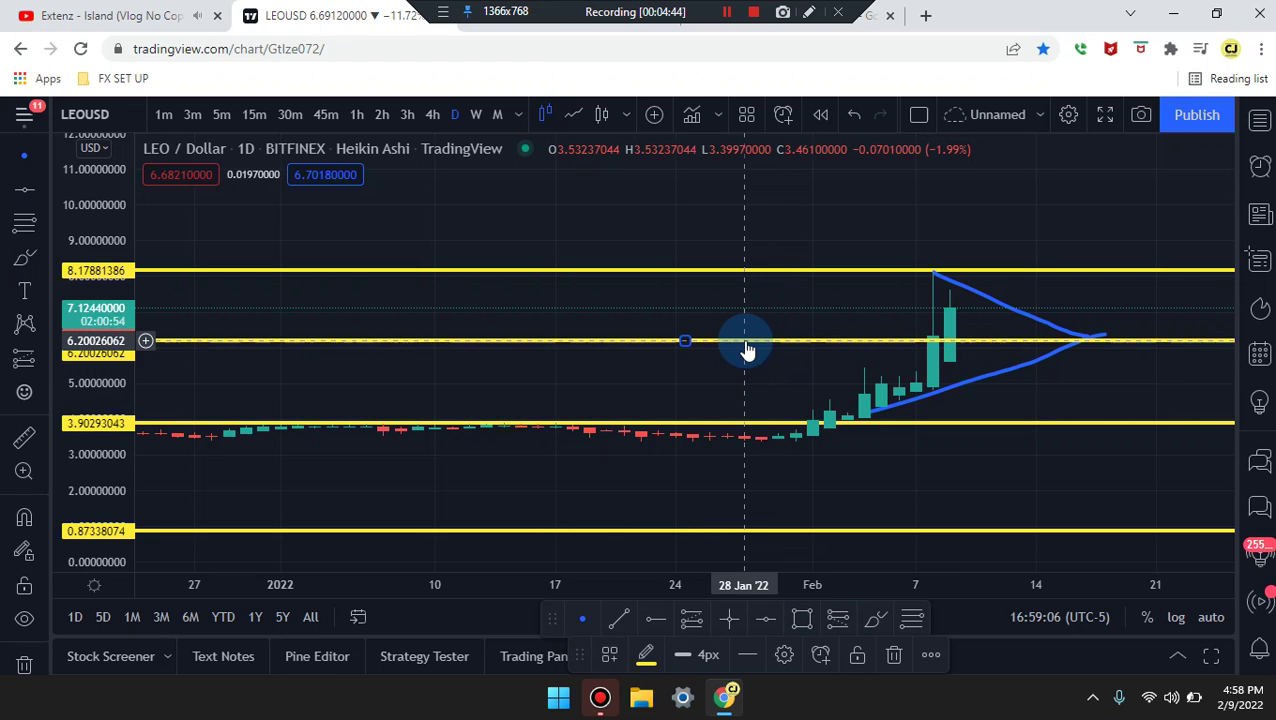
left_click(646, 654)
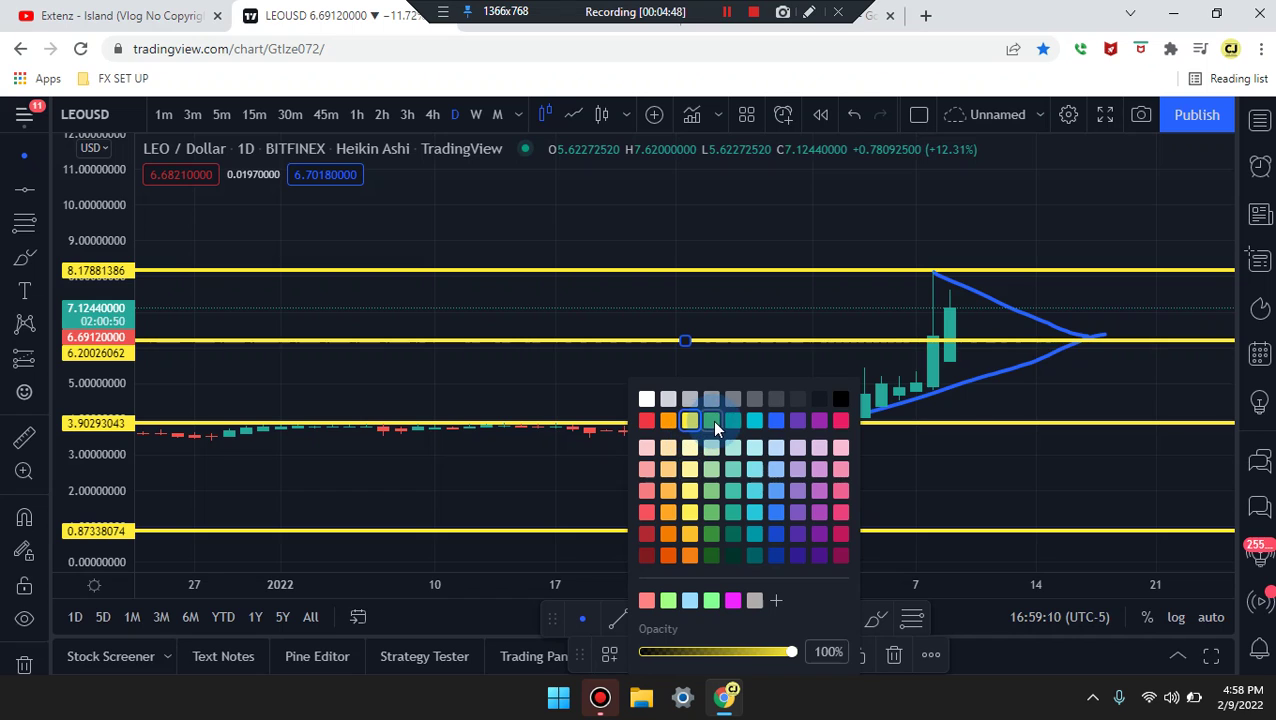
left_click(714, 423)
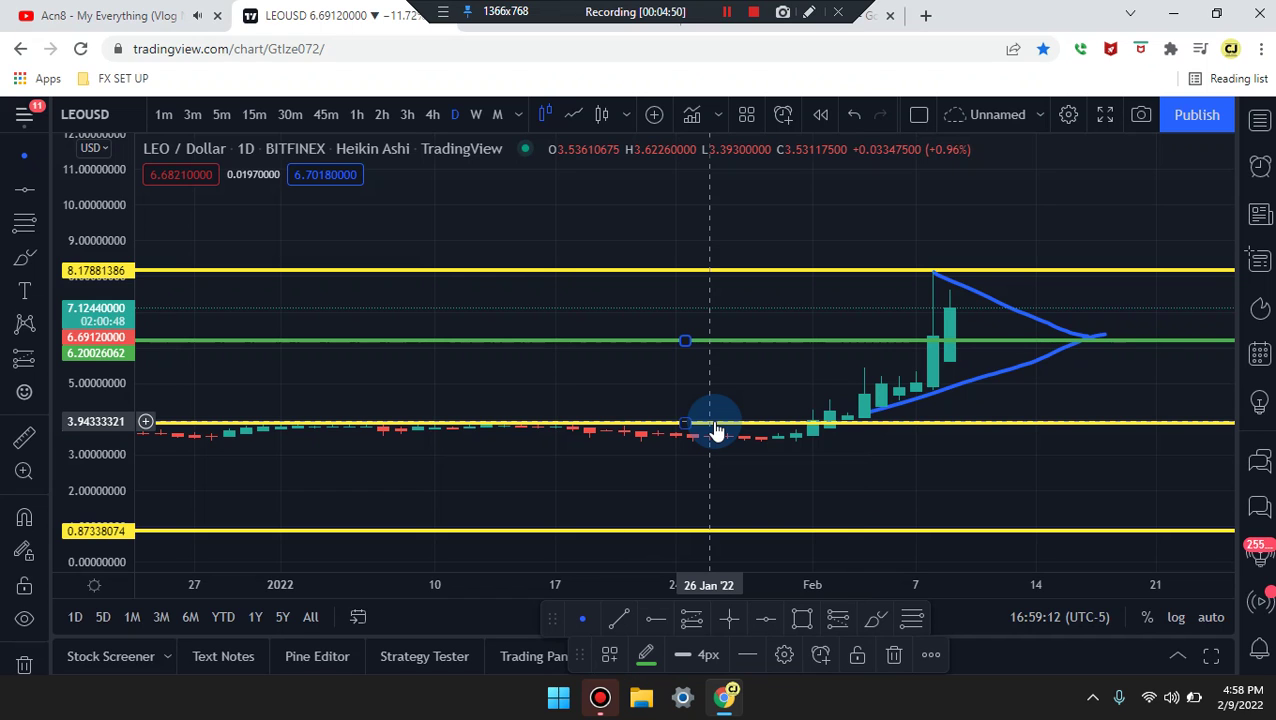
- Switch the chart to the 4-hour timeframe and activate the Brush for sketching over the February candles
left_click(432, 114)
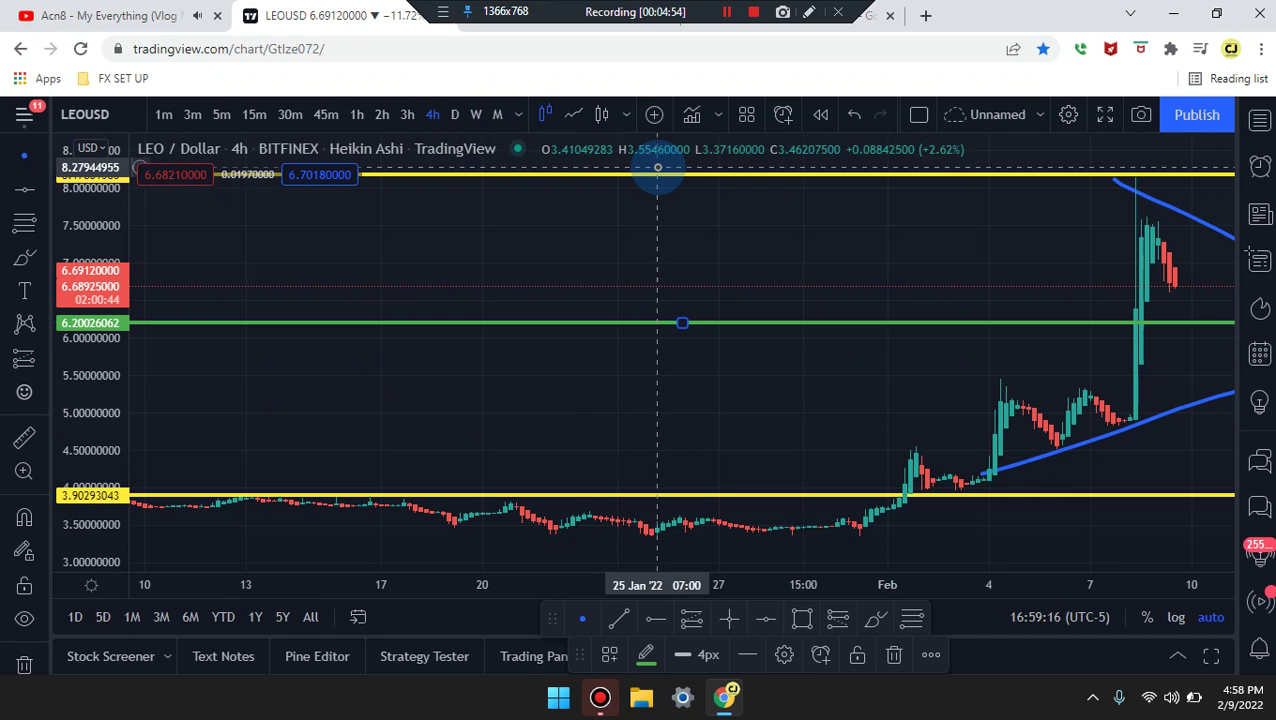
scroll(649, 456, "up", 6)
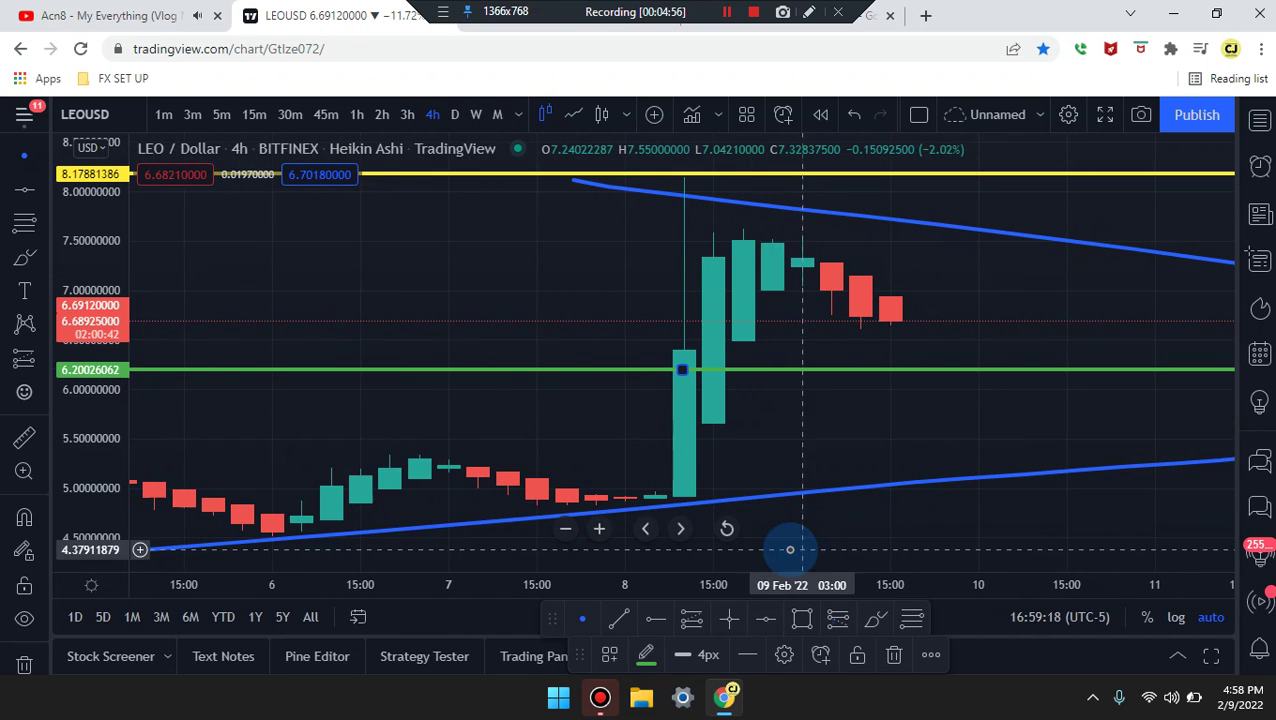
left_click(876, 616)
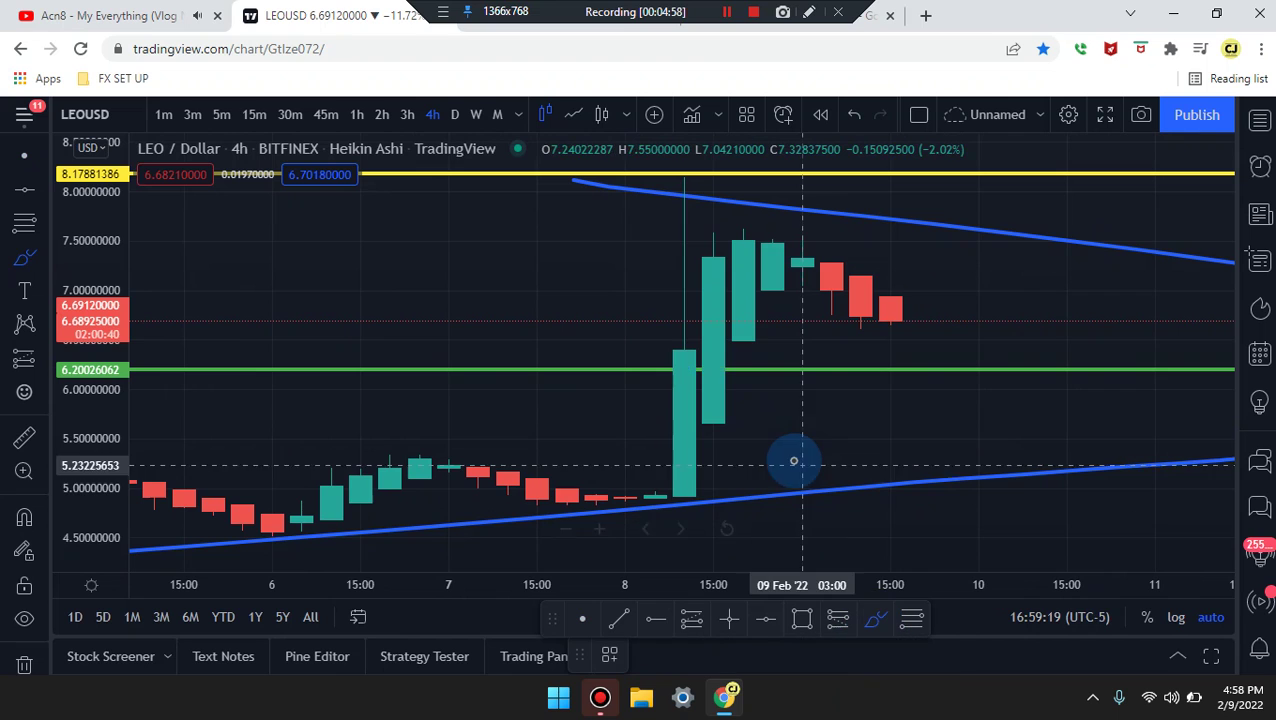
scroll(789, 456, "down", 2)
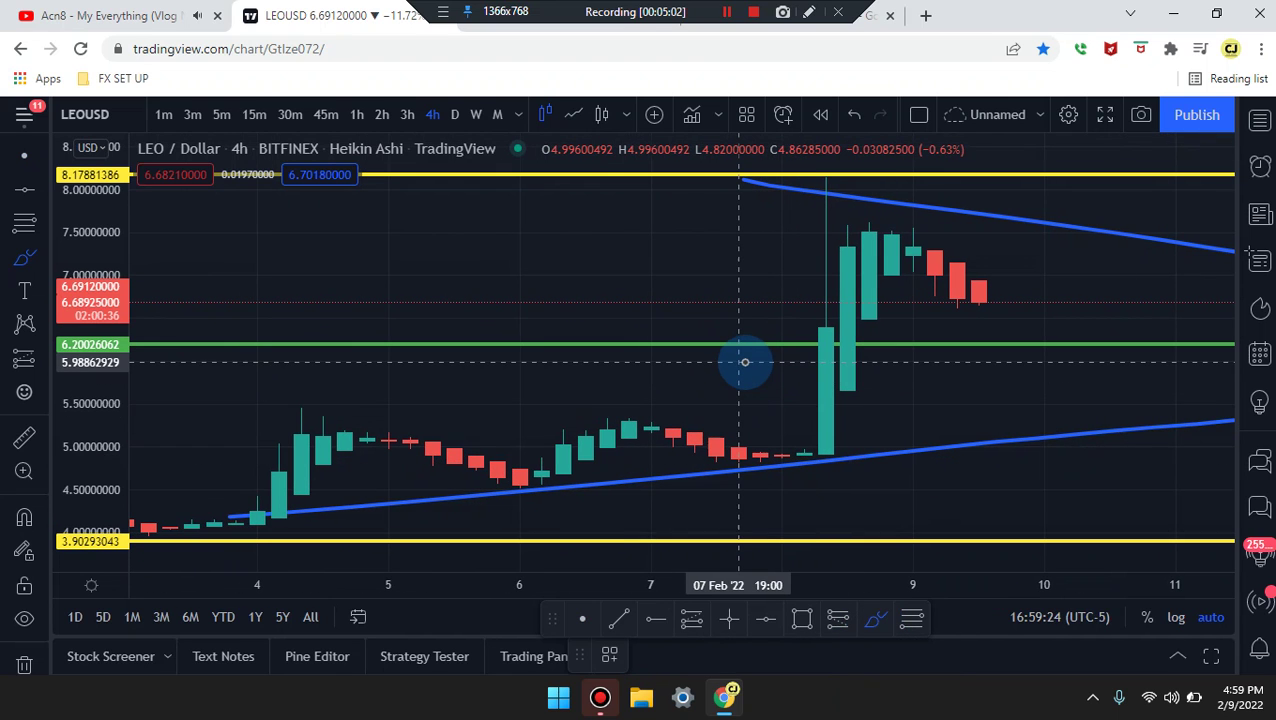
- Try a brush stroke from the base of the 8 February rise to the latest 4-hour candle, and undo it
left_click(814, 446)
mouse_move(814, 446)
left_mouse_down()
mouse_move(895, 224)
mouse_move(984, 307)
left_mouse_up()
key("ctrl+z")
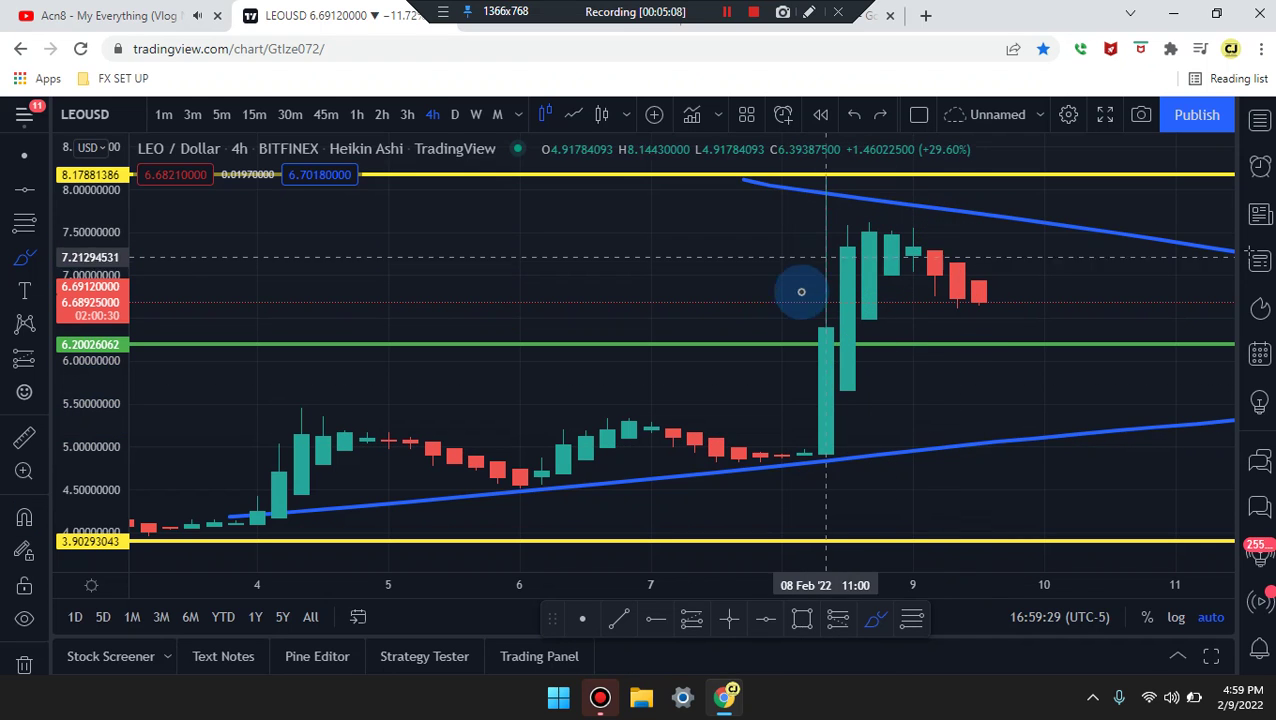
- Trace the 8 February rise up to about 8.17 and the swings after it with the brush, circling the 9 February reversal candles
left_click_drag(826, 447, 829, 175)
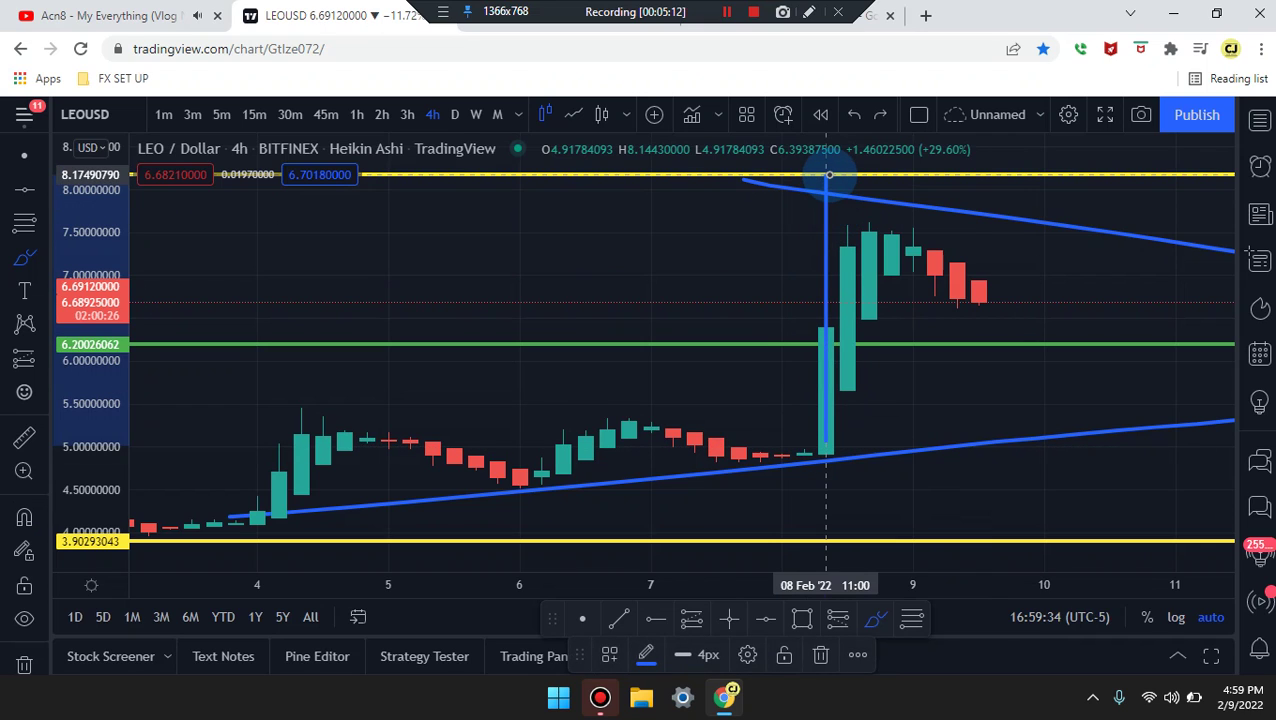
mouse_move(829, 175)
left_mouse_down()
mouse_move(863, 341)
mouse_move(887, 232)
mouse_move(912, 219)
mouse_move(930, 268)
mouse_move(932, 235)
left_mouse_up()
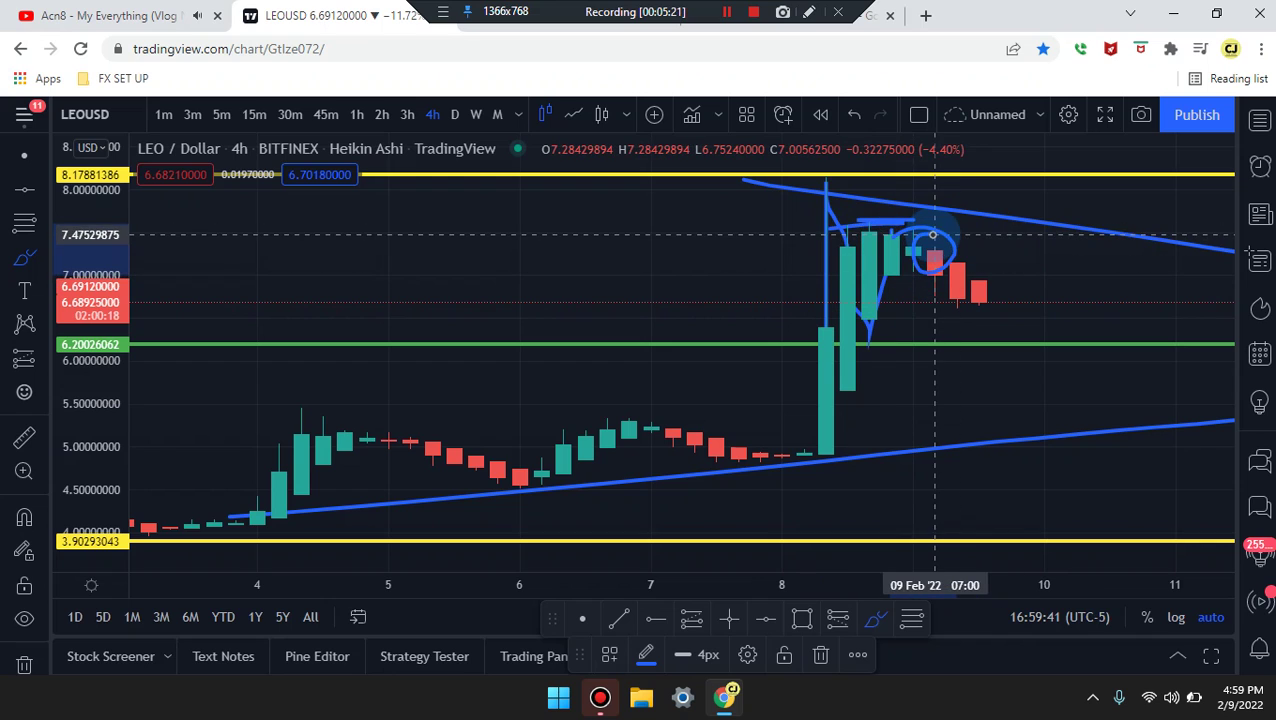
- Undo the remaining brush strokes over the 8 and 9 February swings, and try a brush outline around the latest red candles
key("ctrl+z")
key("ctrl+z")
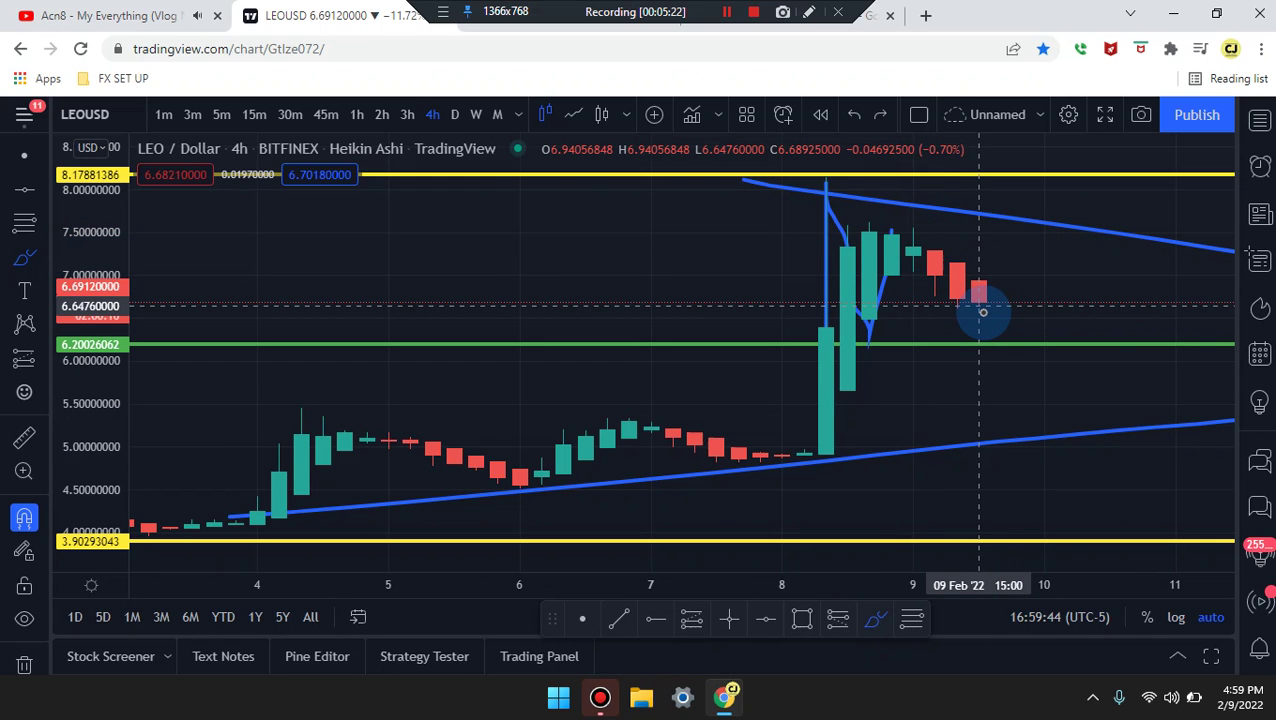
mouse_move(913, 250)
left_mouse_down()
mouse_move(920, 319)
mouse_move(977, 254)
mouse_move(916, 258)
left_mouse_up()
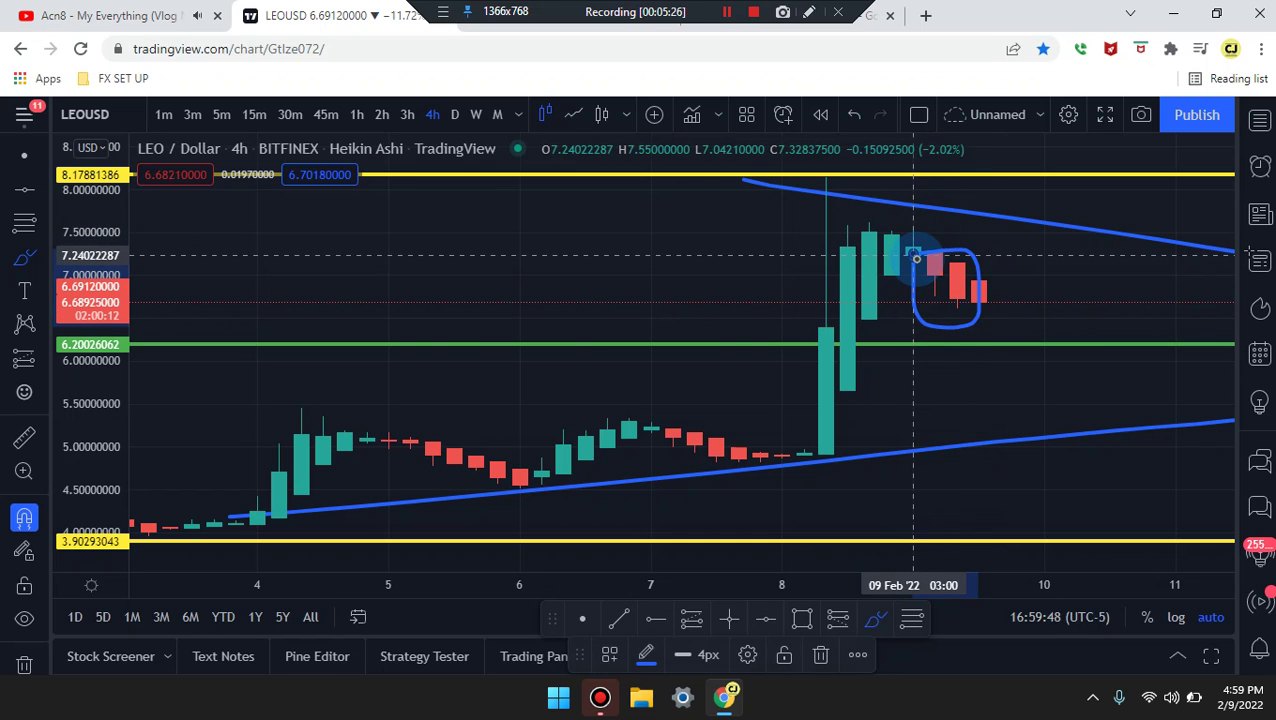
key("ctrl+z")
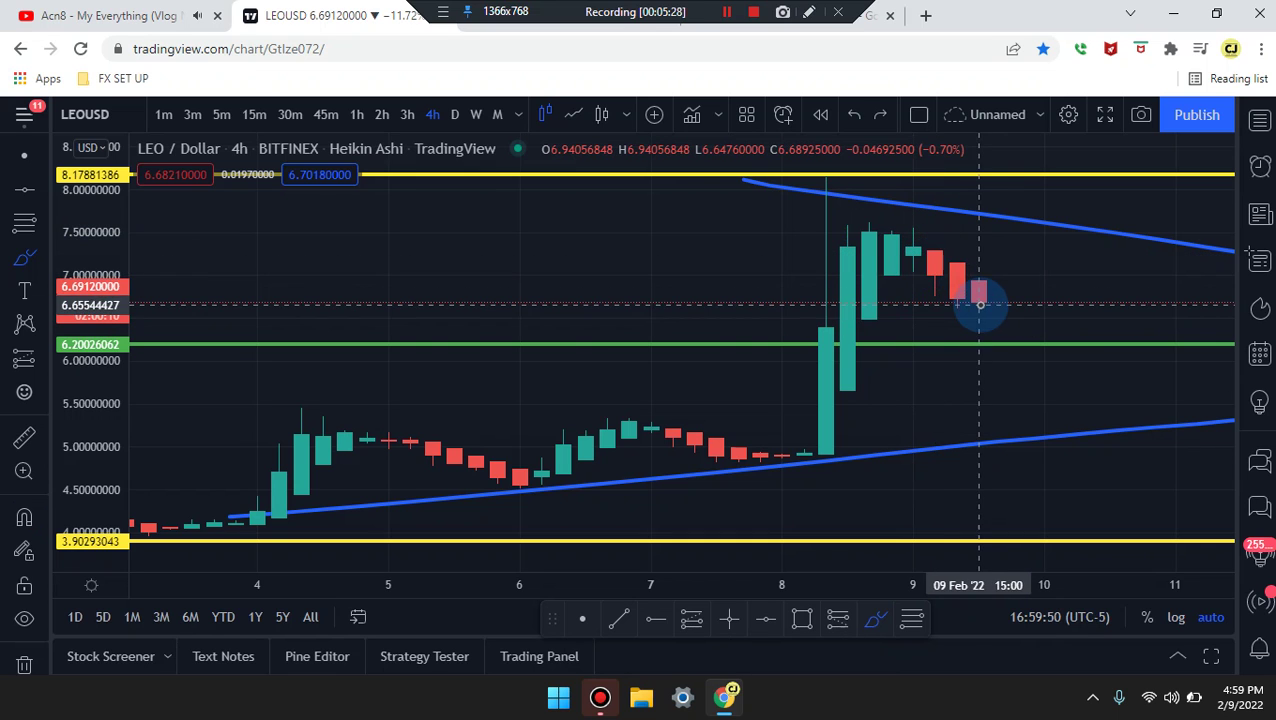
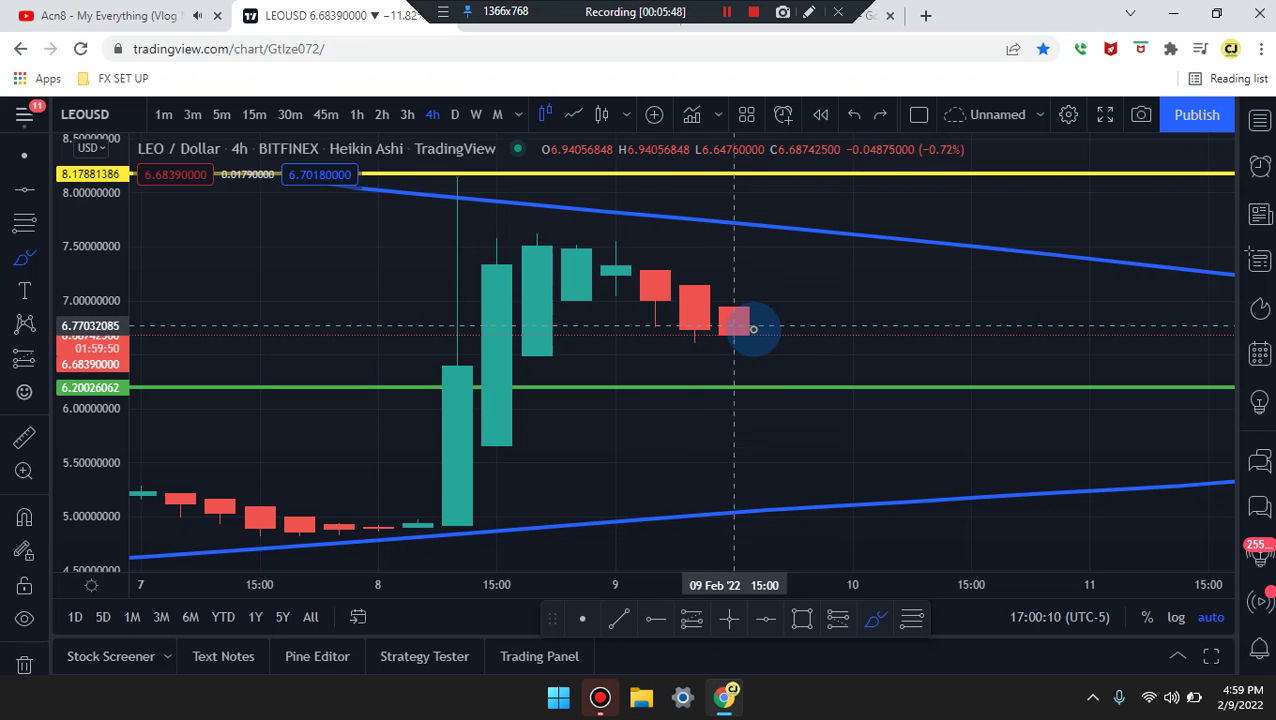
- Try a short brush stroke beneath the latest 4-hour candles, undo it, and briefly check the 3-hour timeframe
left_click(673, 354)
left_click(789, 326)
key("ctrl+z")
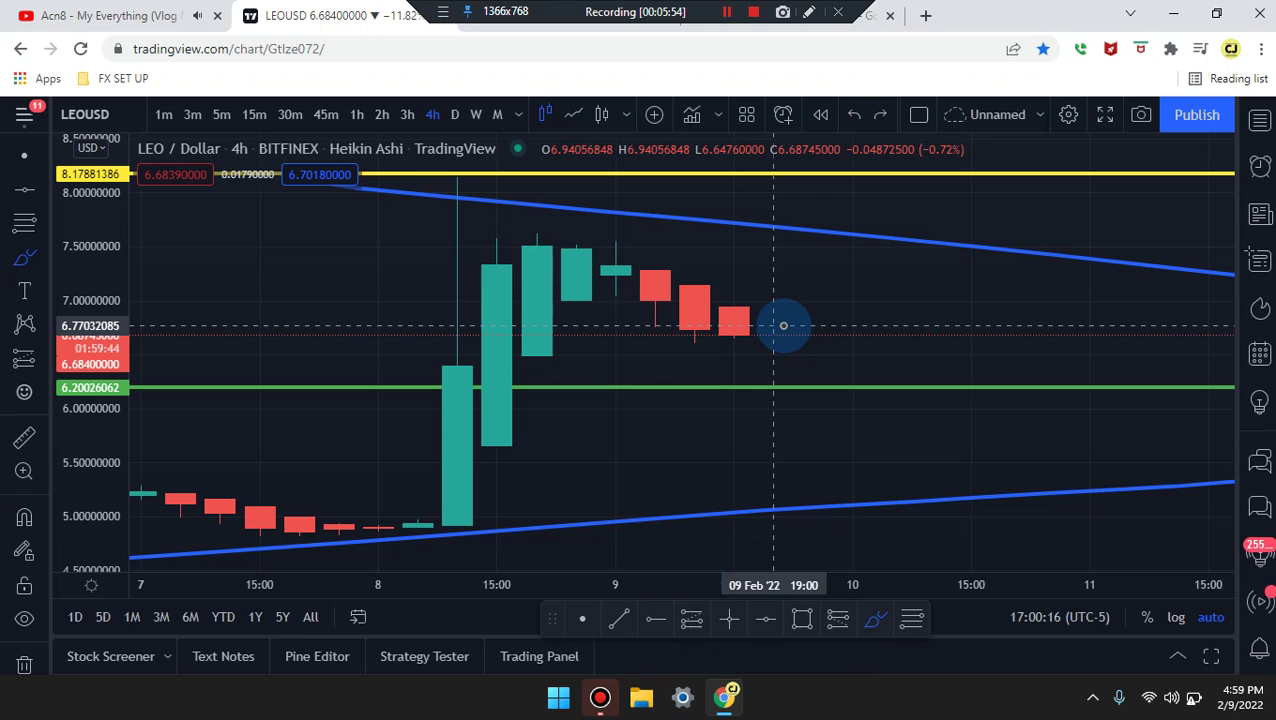
left_click(406, 115)
left_click(434, 114)
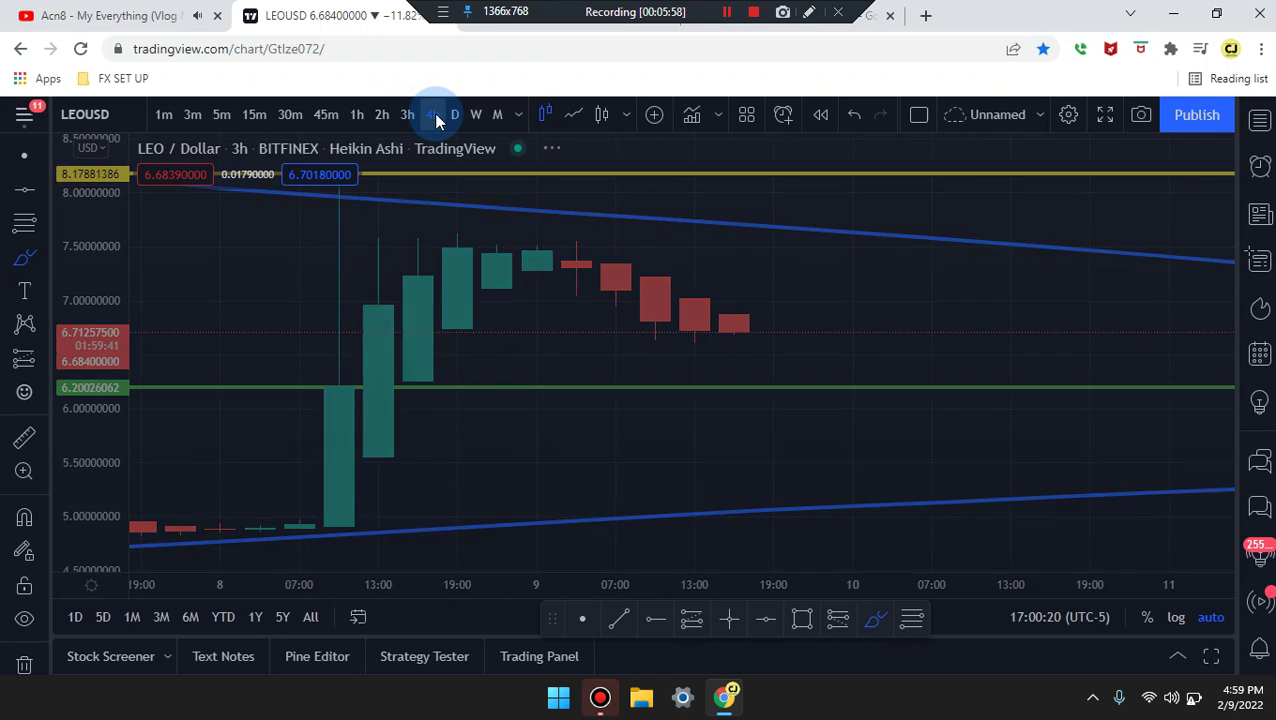
- Brush a near-horizontal support line at about 6.65 beneath the latest 4-hour candles, and try a projected rebound path past the upper yellow line
left_click(620, 345)
left_click(907, 338)
mouse_move(420, 476)
left_mouse_down()
mouse_move(584, 230)
mouse_move(706, 328)
mouse_move(748, 395)
mouse_move(897, 128)
left_mouse_up()
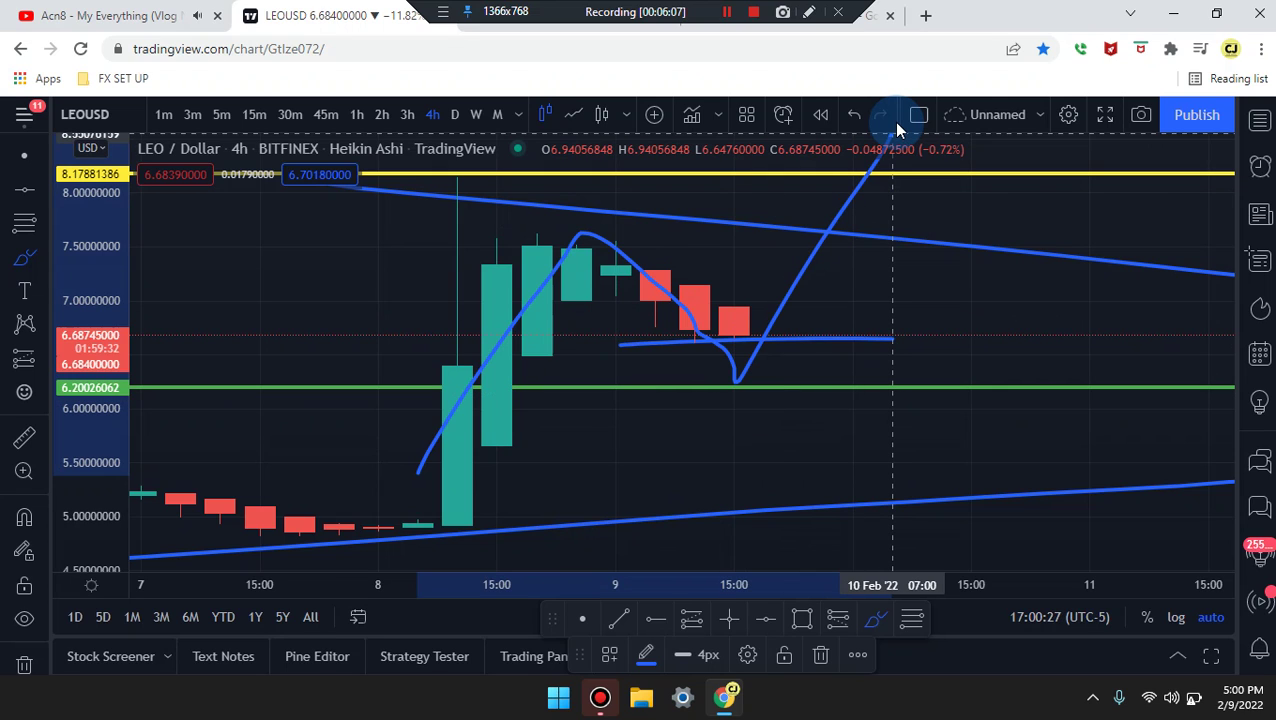
key("ctrl+z")
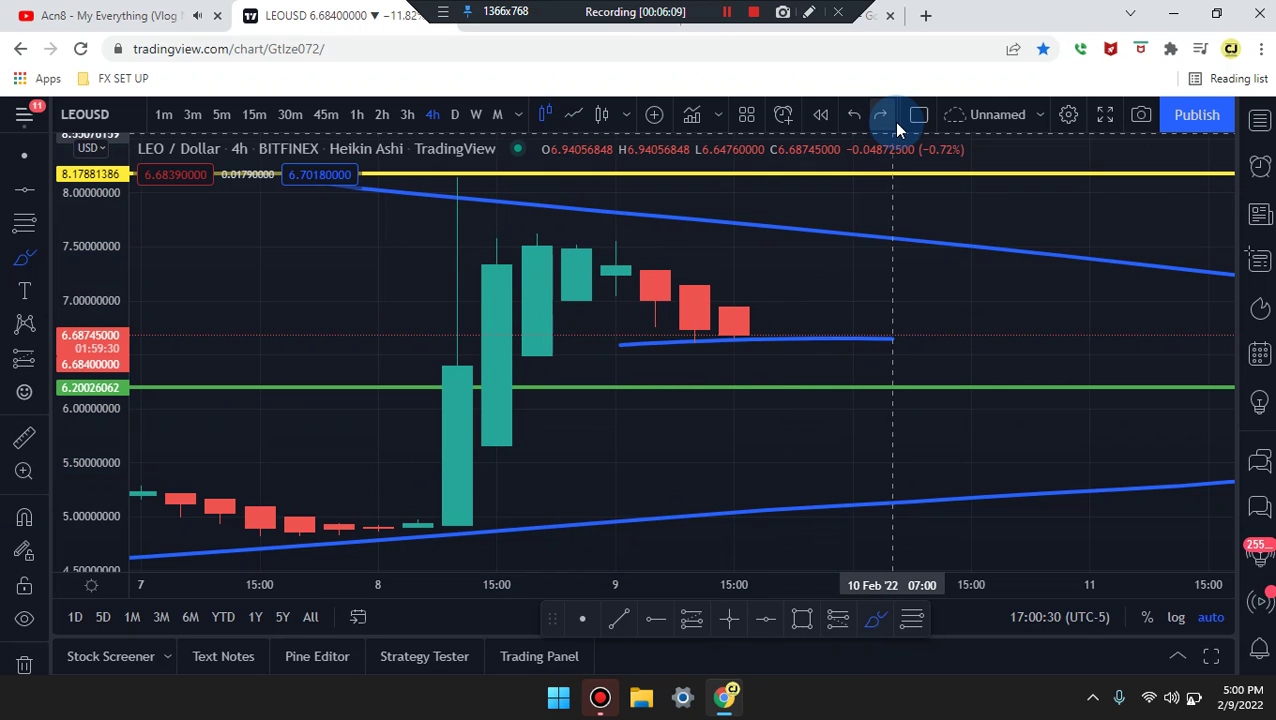
- On the 3-hour timeframe, try brush strokes tracing the falling red candles and their lows, and undo each one
left_click(416, 117)
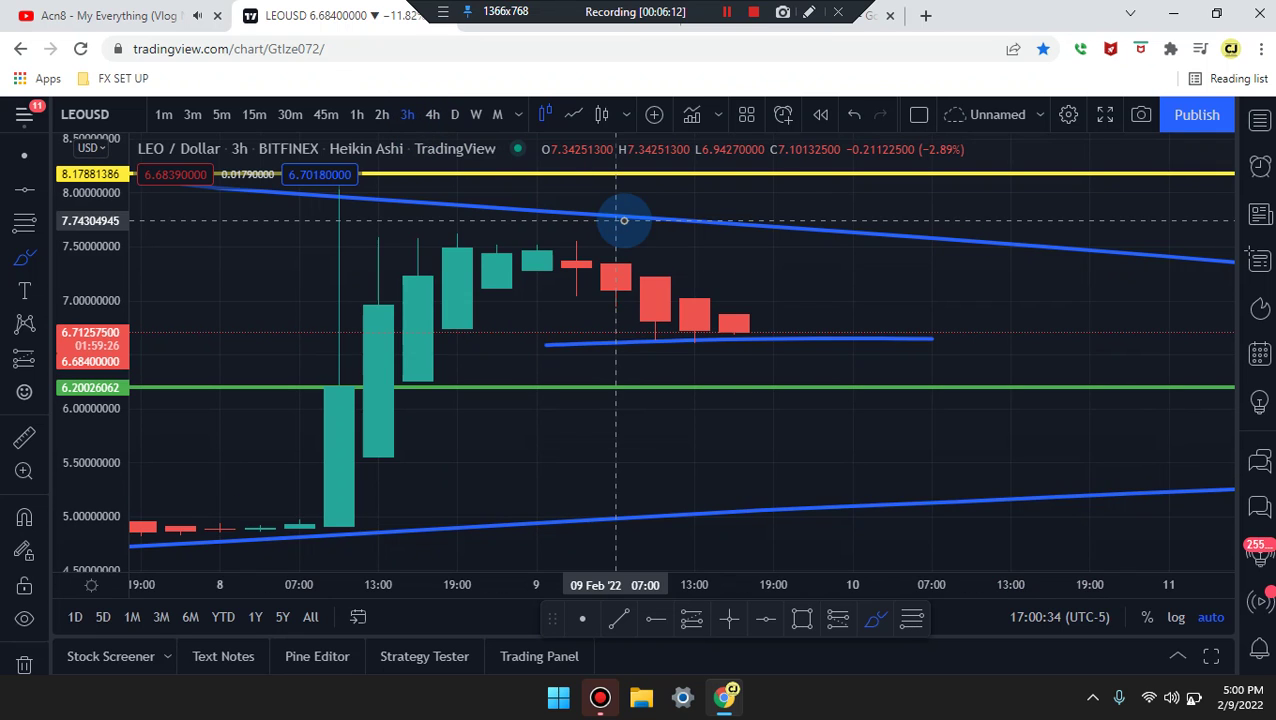
scroll(695, 321, "up", 2)
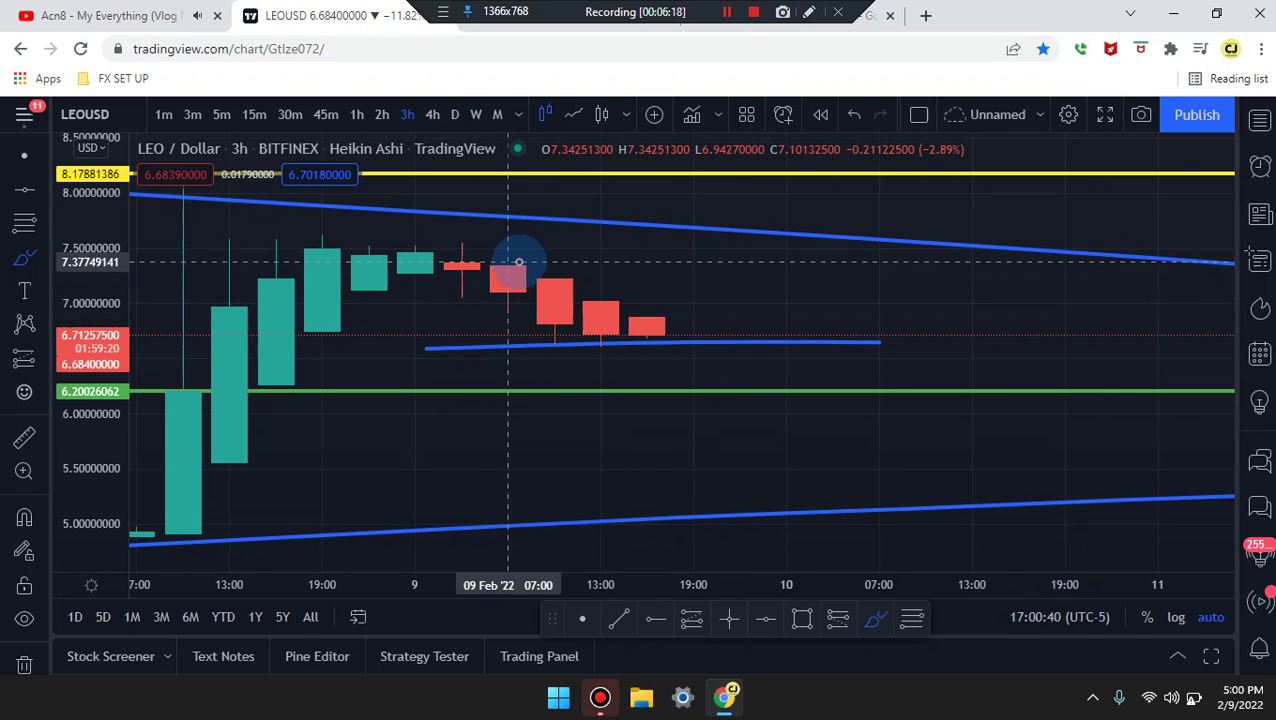
mouse_move(518, 262)
left_mouse_down()
mouse_move(553, 338)
mouse_move(598, 298)
mouse_move(600, 342)
mouse_move(653, 336)
left_mouse_up()
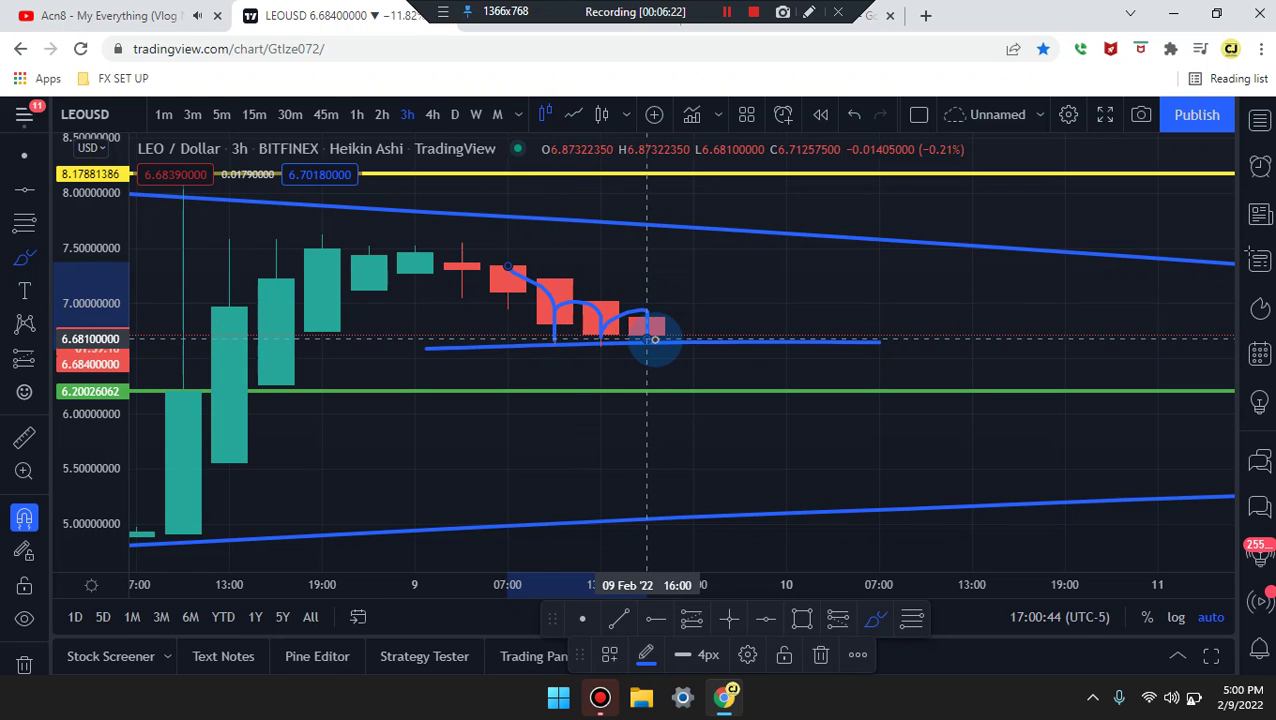
key("ctrl+z")
left_click_drag(515, 348, 687, 360)
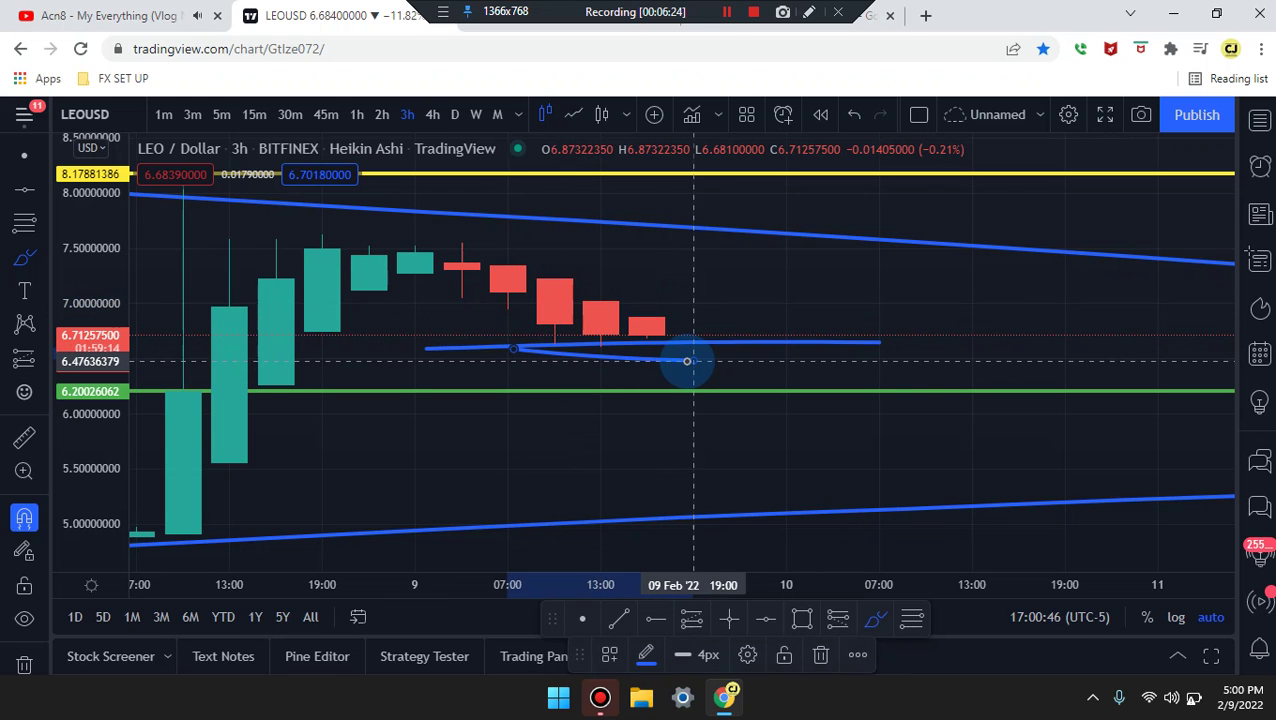
key("ctrl+z")
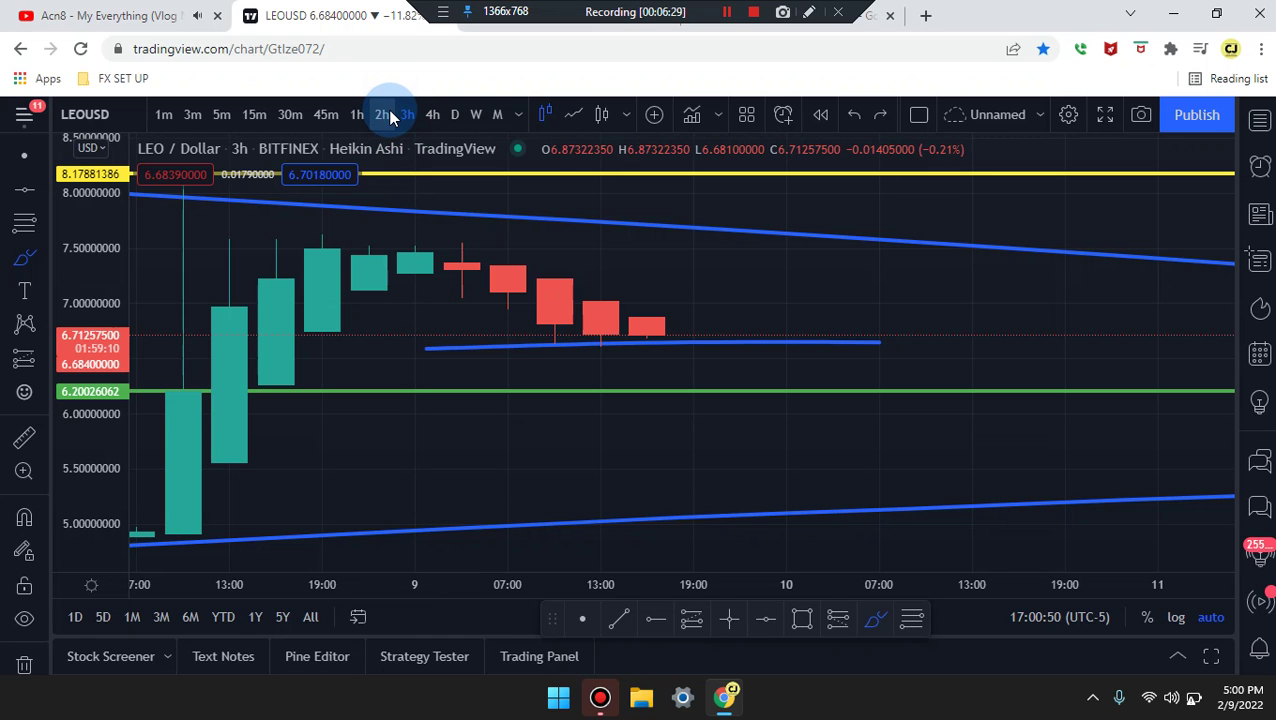
- On the 2-hour timeframe, brush a box around the zone below the support line, from about 6.65 down to 5.75
left_click(390, 116)
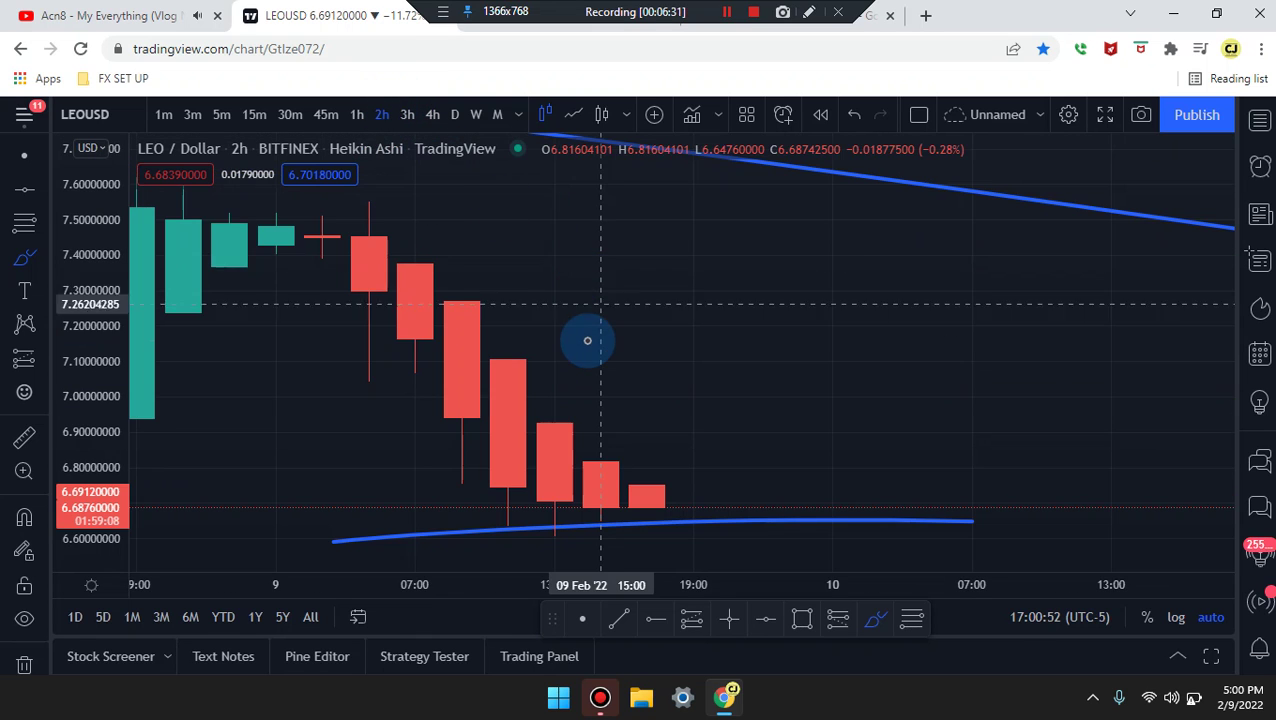
scroll(584, 342, "up", 1)
scroll(537, 385, "down", 5)
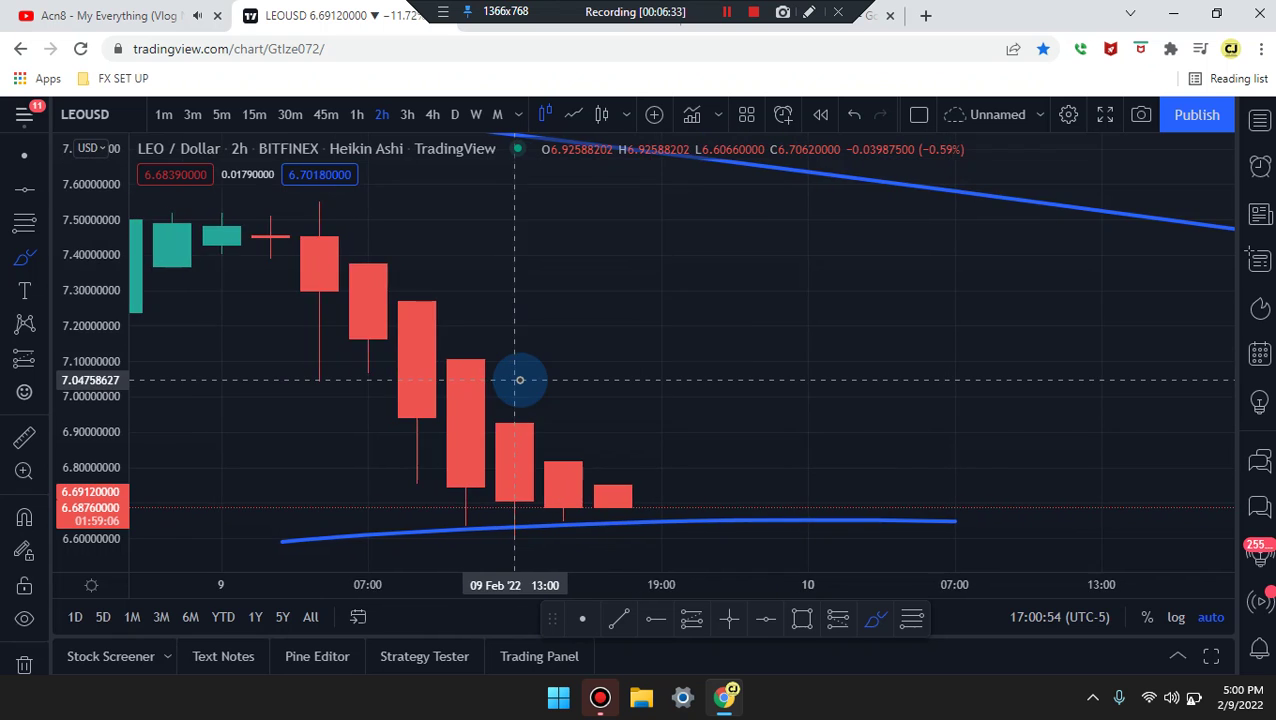
scroll(762, 404, "up", 3)
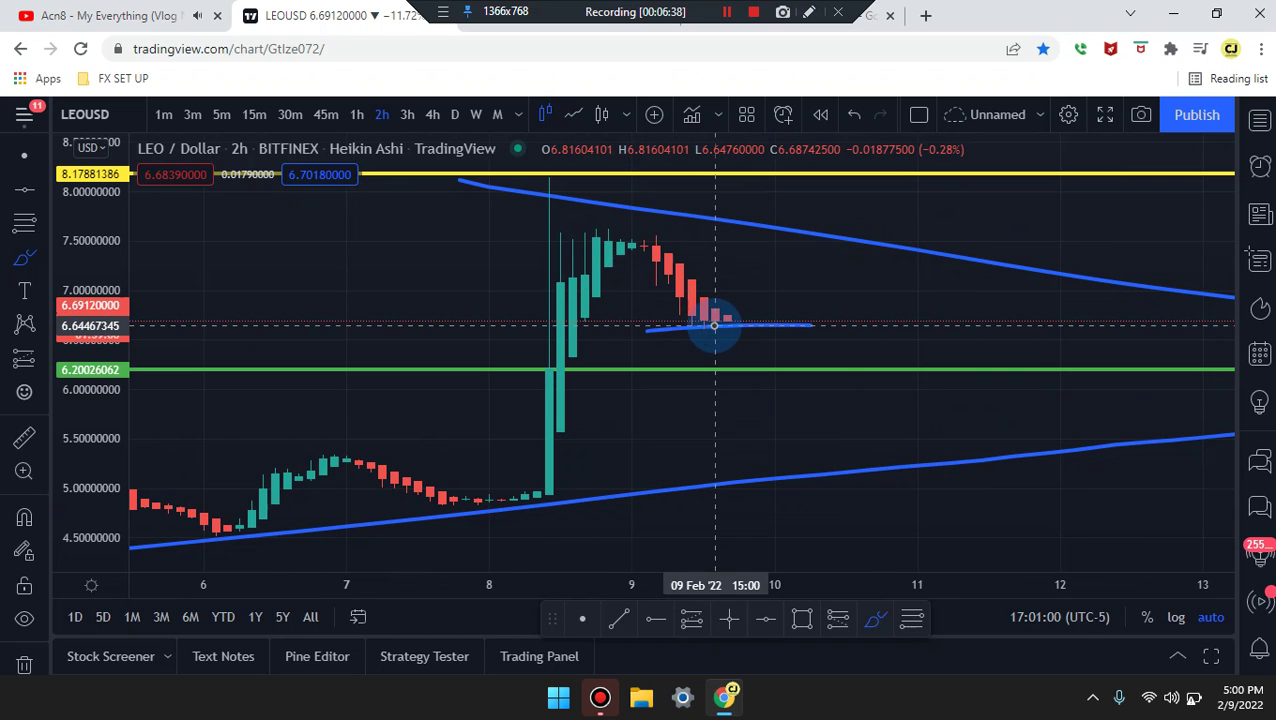
mouse_move(664, 330)
left_mouse_down()
mouse_move(652, 407)
mouse_move(862, 420)
mouse_move(838, 324)
mouse_move(772, 325)
left_mouse_up()
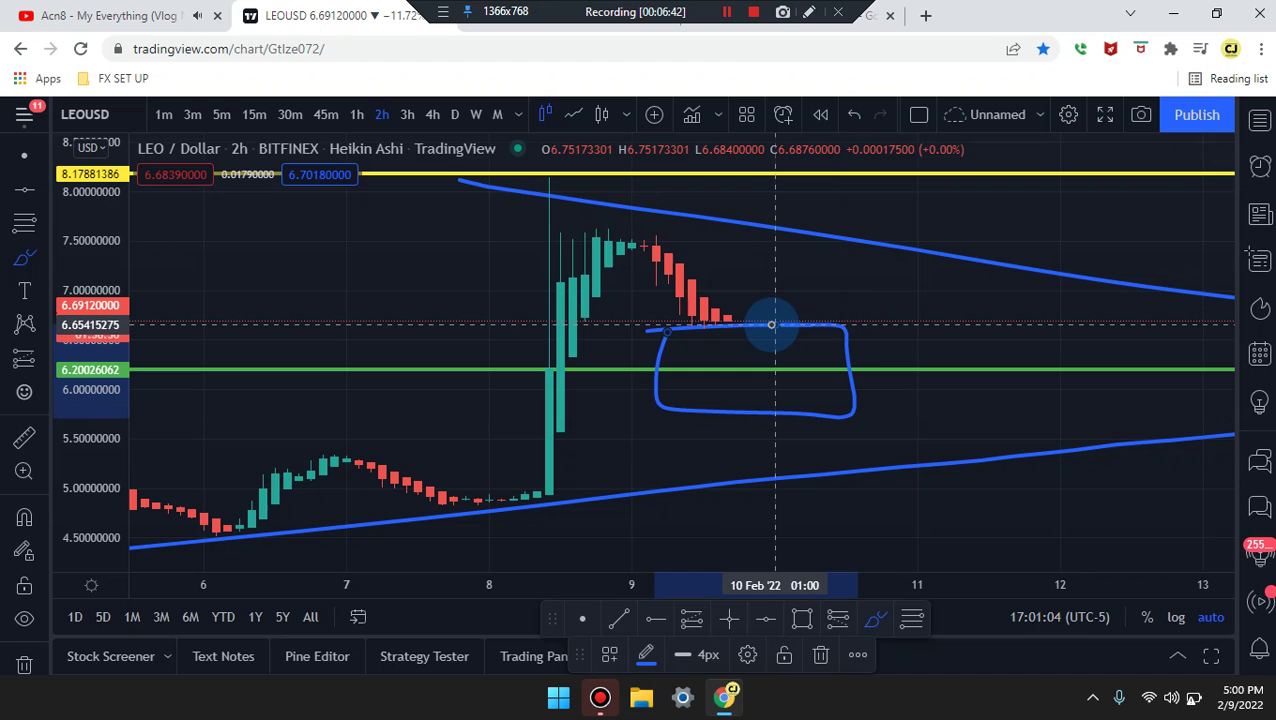
mouse_move(678, 290)
left_mouse_down()
mouse_move(718, 314)
mouse_move(762, 320)
mouse_move(775, 305)
left_mouse_up()
mouse_move(819, 259)
left_mouse_down()
mouse_move(832, 248)
mouse_move(725, 330)
mouse_move(760, 315)
mouse_move(822, 401)
left_mouse_up()
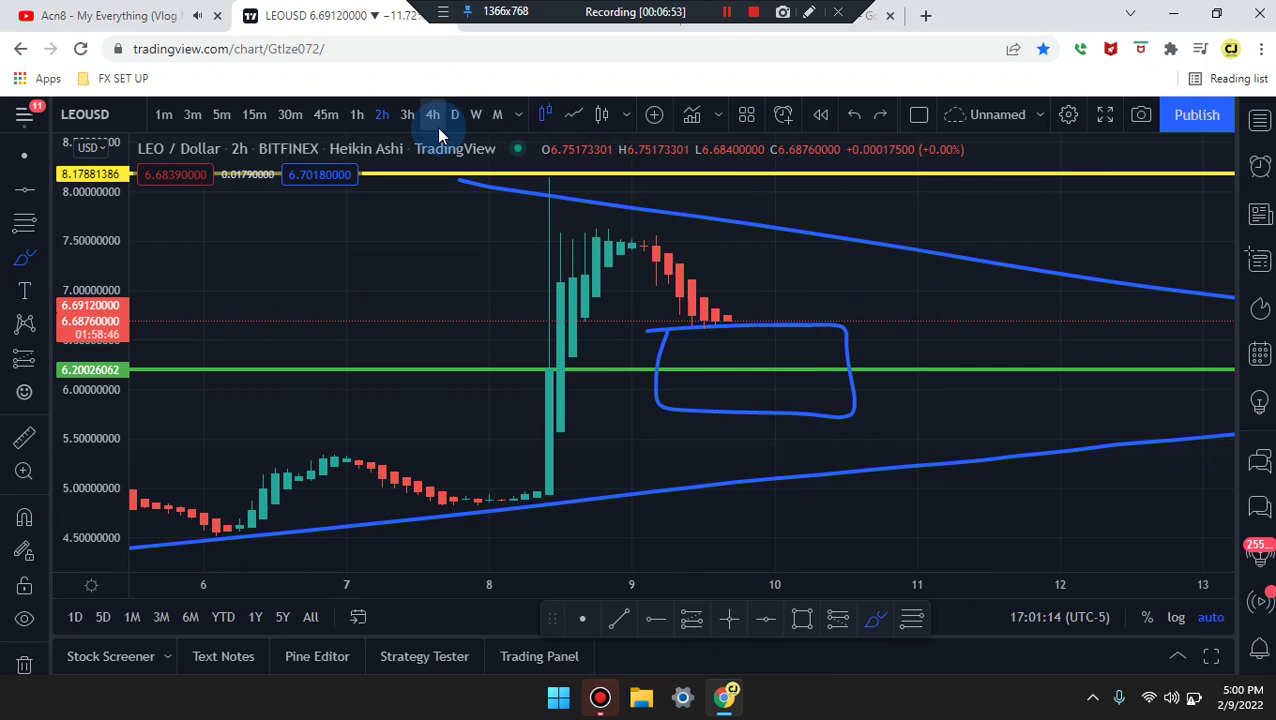
- Switch the chart to the 1-hour timeframe and try a short brush line across the latest candles, and undo it
left_click(351, 123)
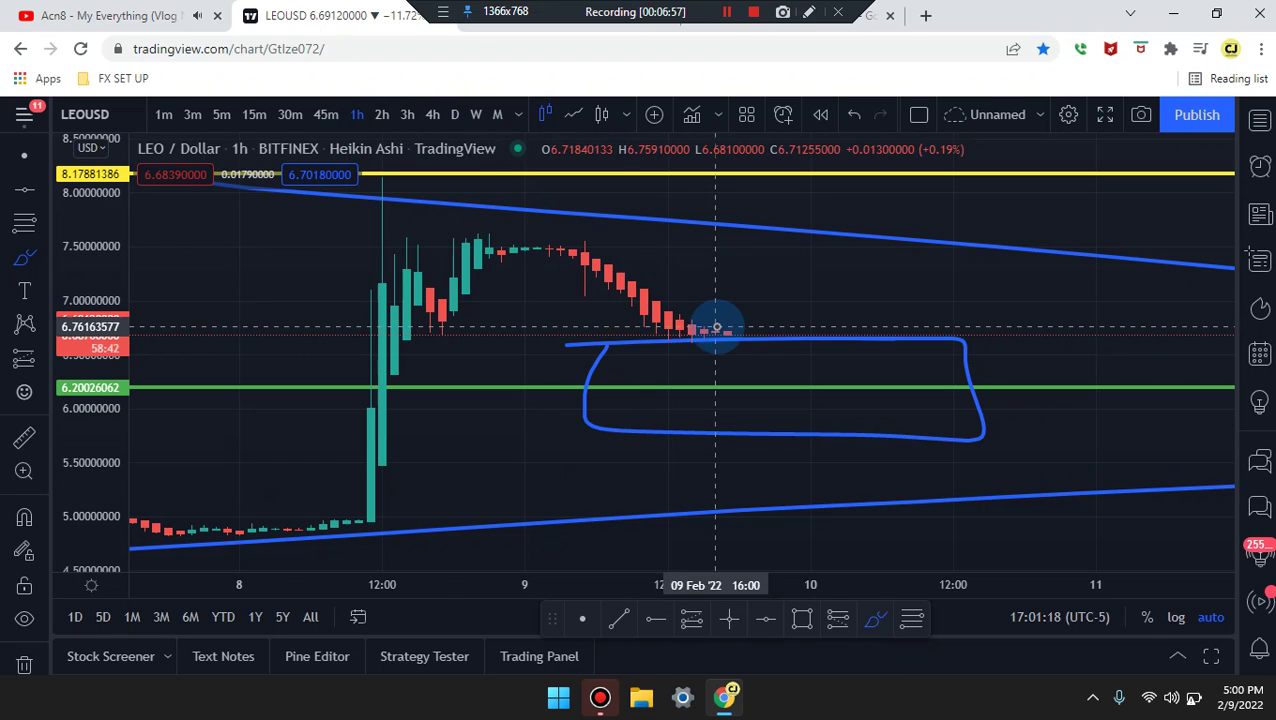
scroll(660, 333, "up", 2)
left_click_drag(581, 335, 666, 332)
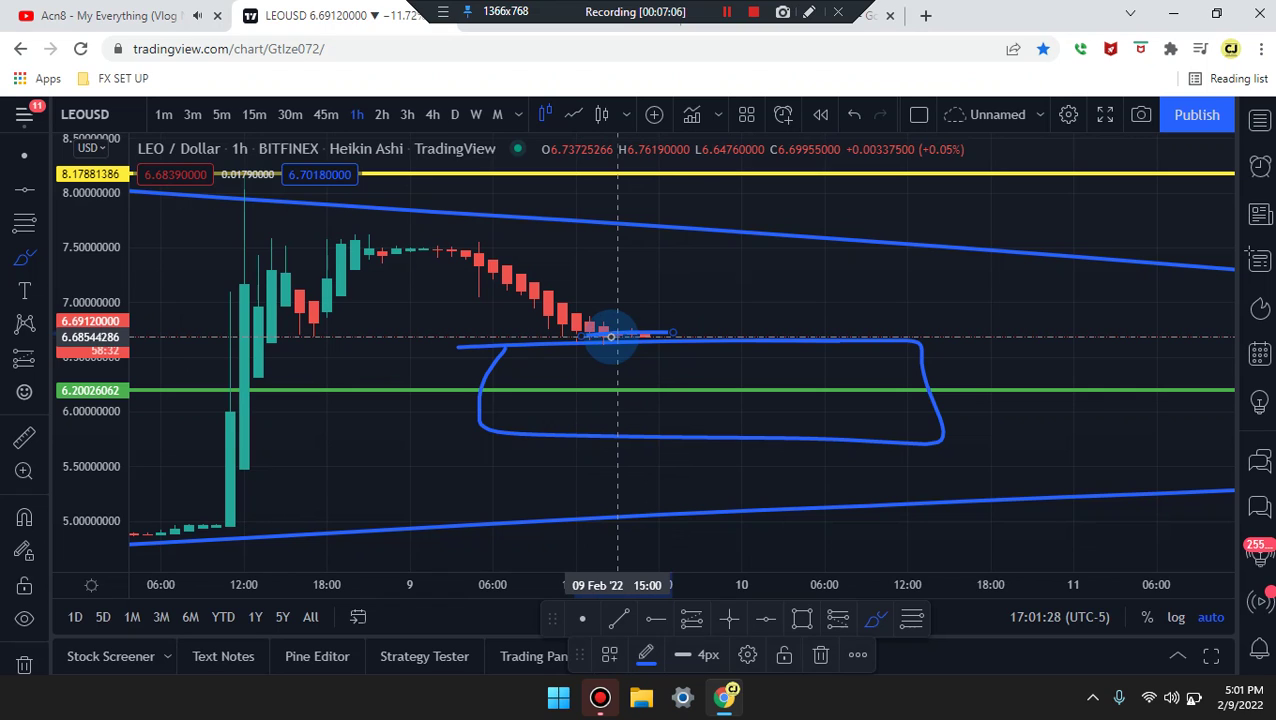
key("ctrl+z")
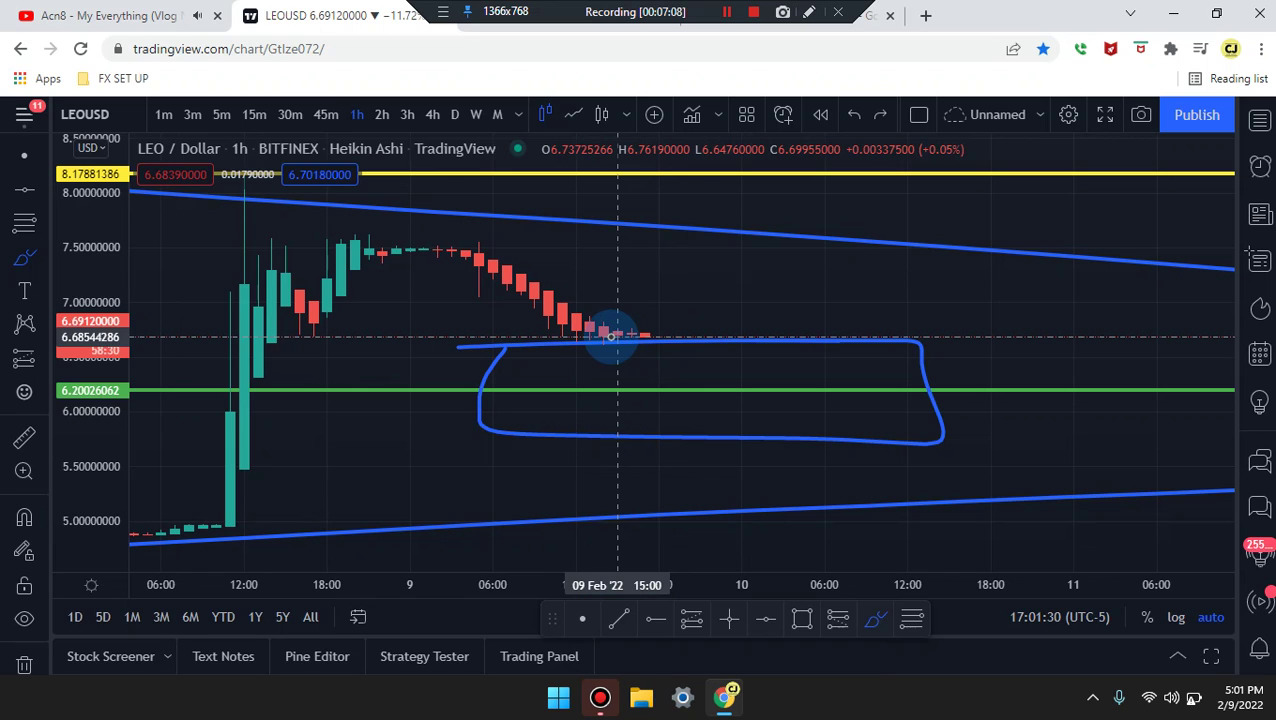
- On the 45-minute timeframe, brush two near-horizontal lines at about 6.76 and 6.67 above and below the latest candles
left_click(328, 114)
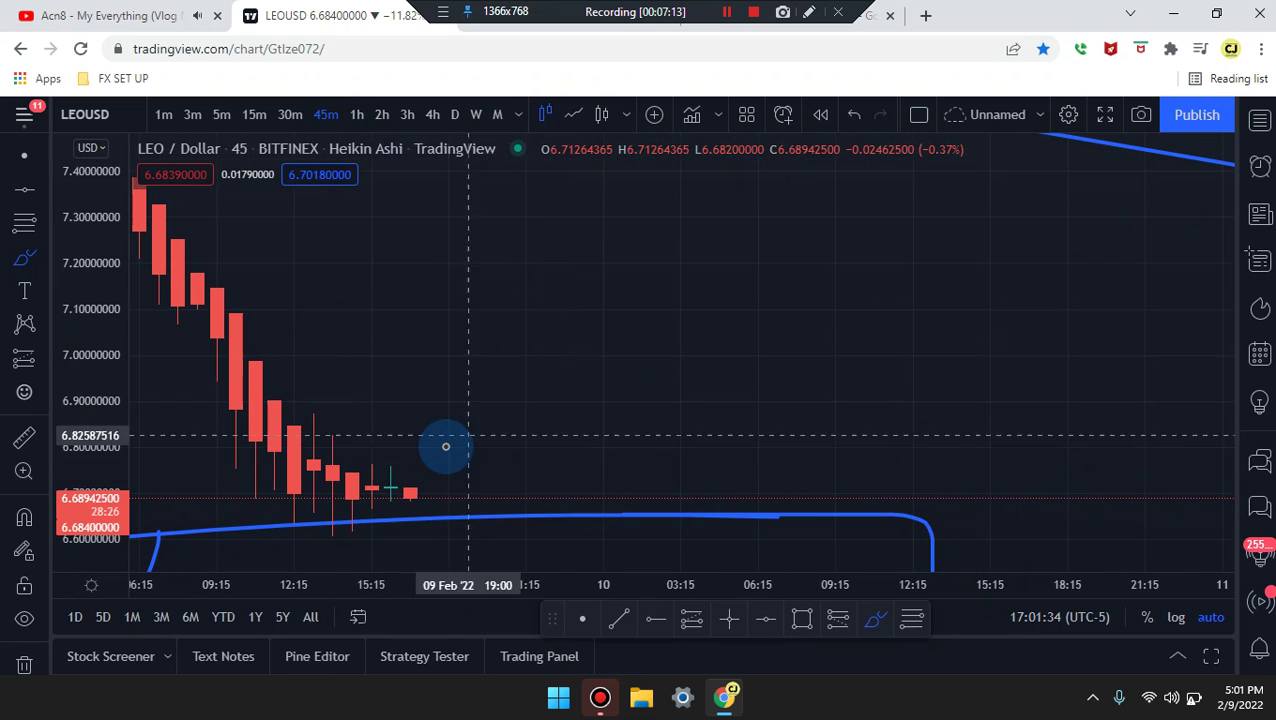
mouse_move(407, 490)
left_mouse_down()
mouse_move(590, 467)
mouse_move(535, 447)
mouse_move(476, 498)
mouse_move(425, 482)
mouse_move(592, 478)
mouse_move(427, 507)
mouse_move(595, 523)
left_mouse_up()
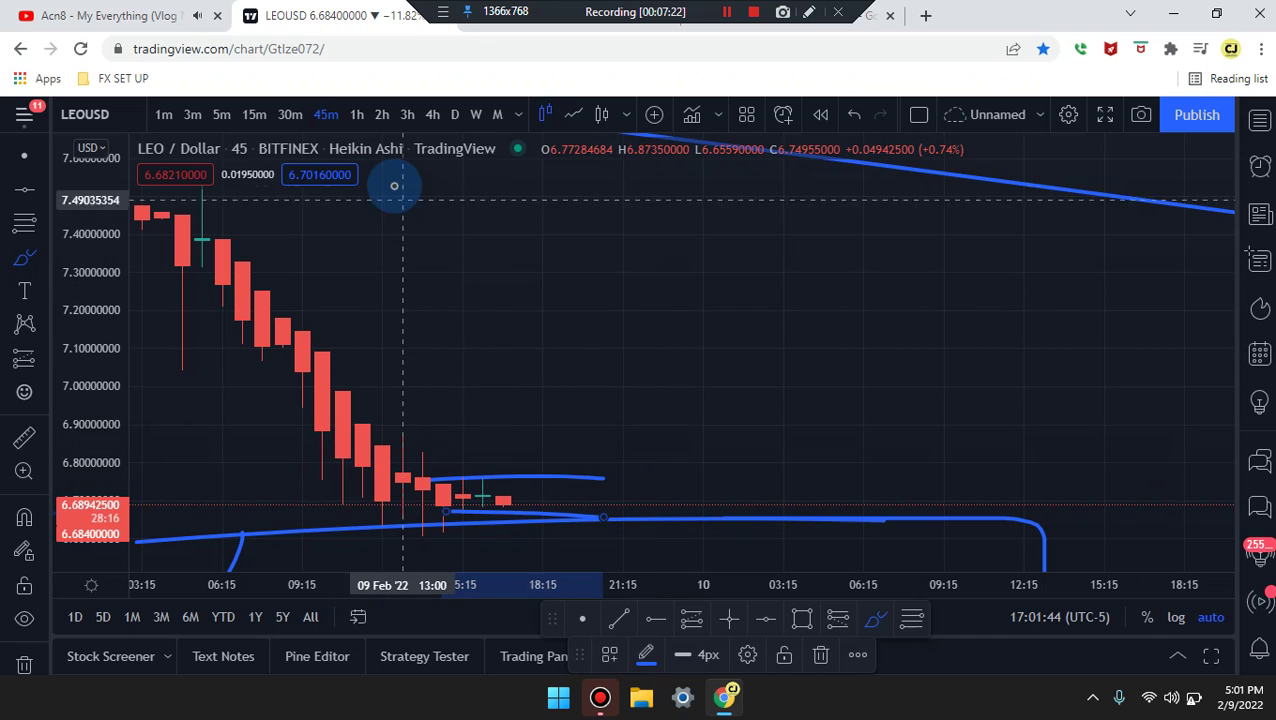
- Switch the chart to the 30-minute timeframe and try a short brush stroke by the latest candles, and undo it
left_click(291, 114)
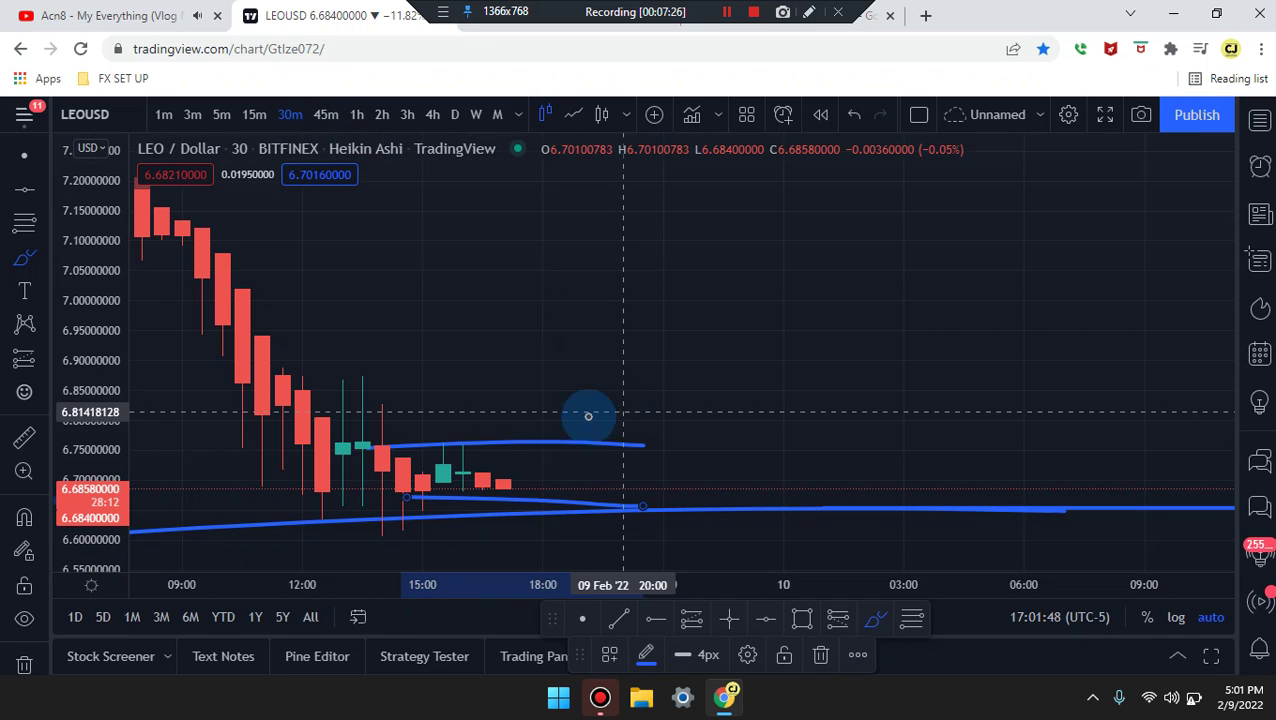
left_click_drag(507, 484, 566, 494)
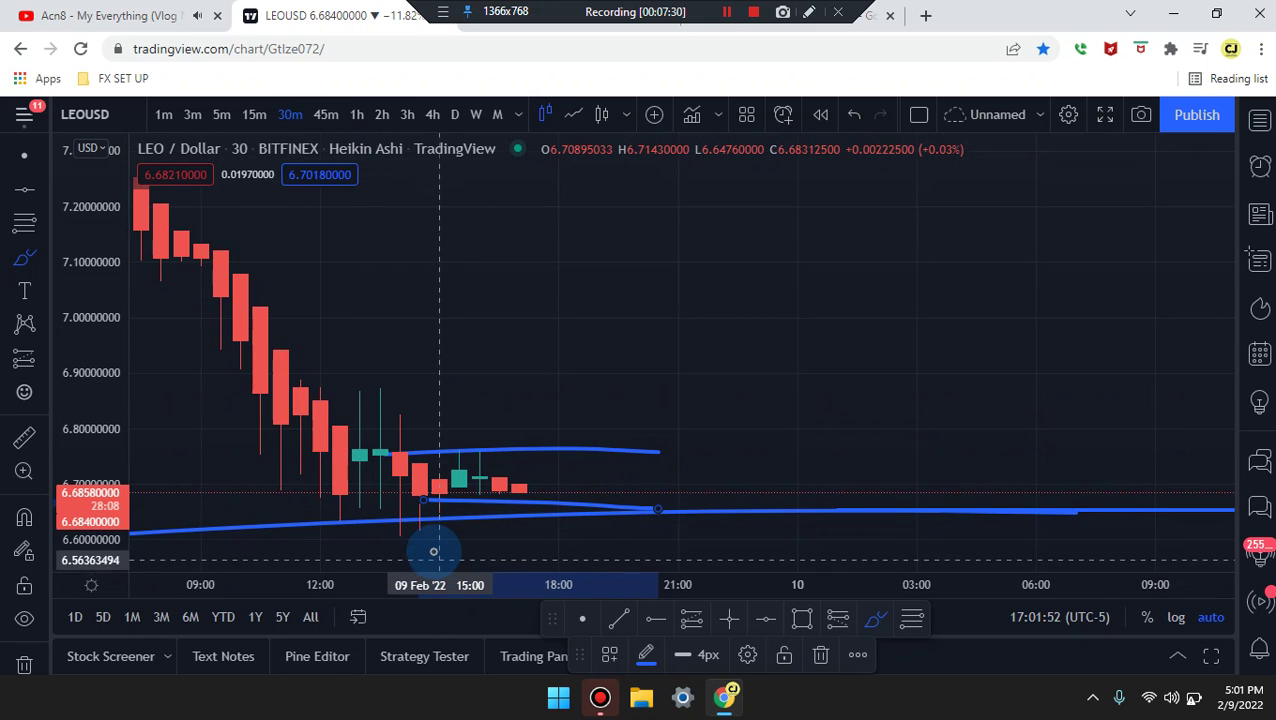
left_click(426, 540)
key("ctrl+z")
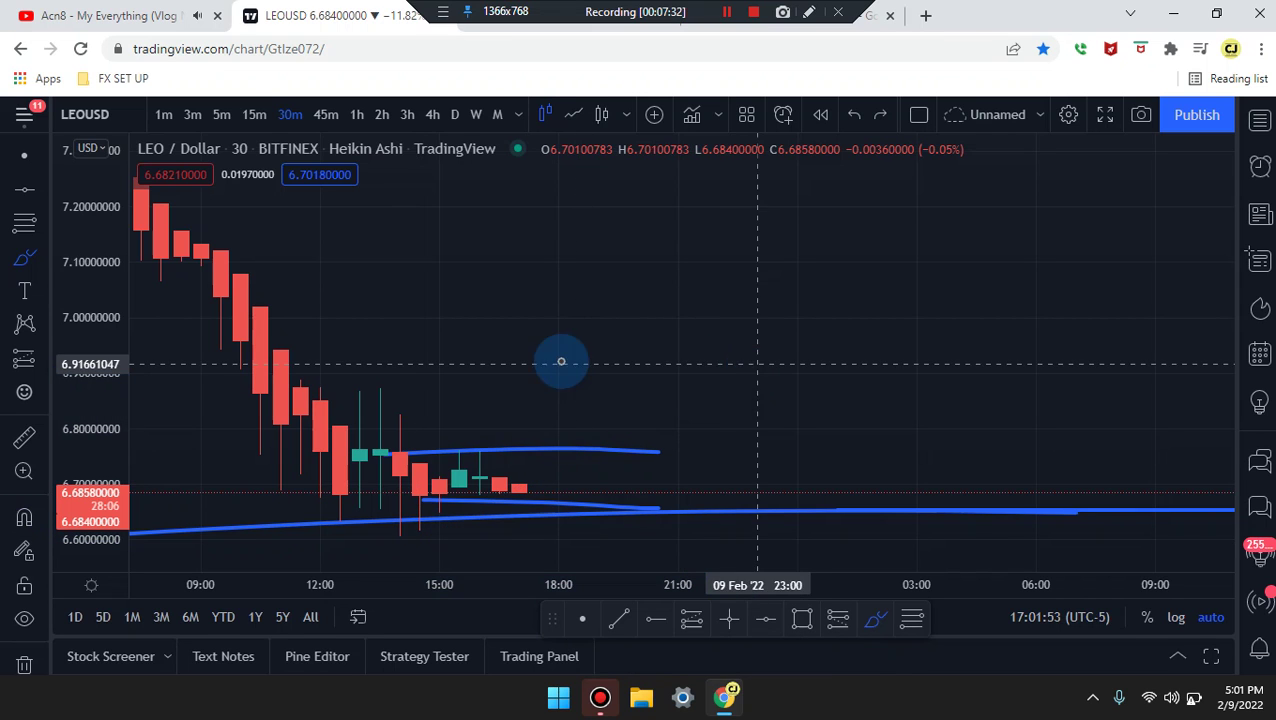
- Try tracing the 30-minute swings with the brush and sketching a breakout and retest path up to about 7.10
mouse_move(262, 345)
left_mouse_down()
mouse_move(340, 480)
mouse_move(379, 425)
mouse_move(422, 495)
mouse_move(476, 460)
mouse_move(521, 511)
mouse_move(598, 427)
mouse_move(541, 488)
left_mouse_up()
mouse_move(362, 433)
left_mouse_down()
mouse_move(638, 431)
mouse_move(641, 344)
mouse_move(661, 433)
mouse_move(780, 253)
left_mouse_up()
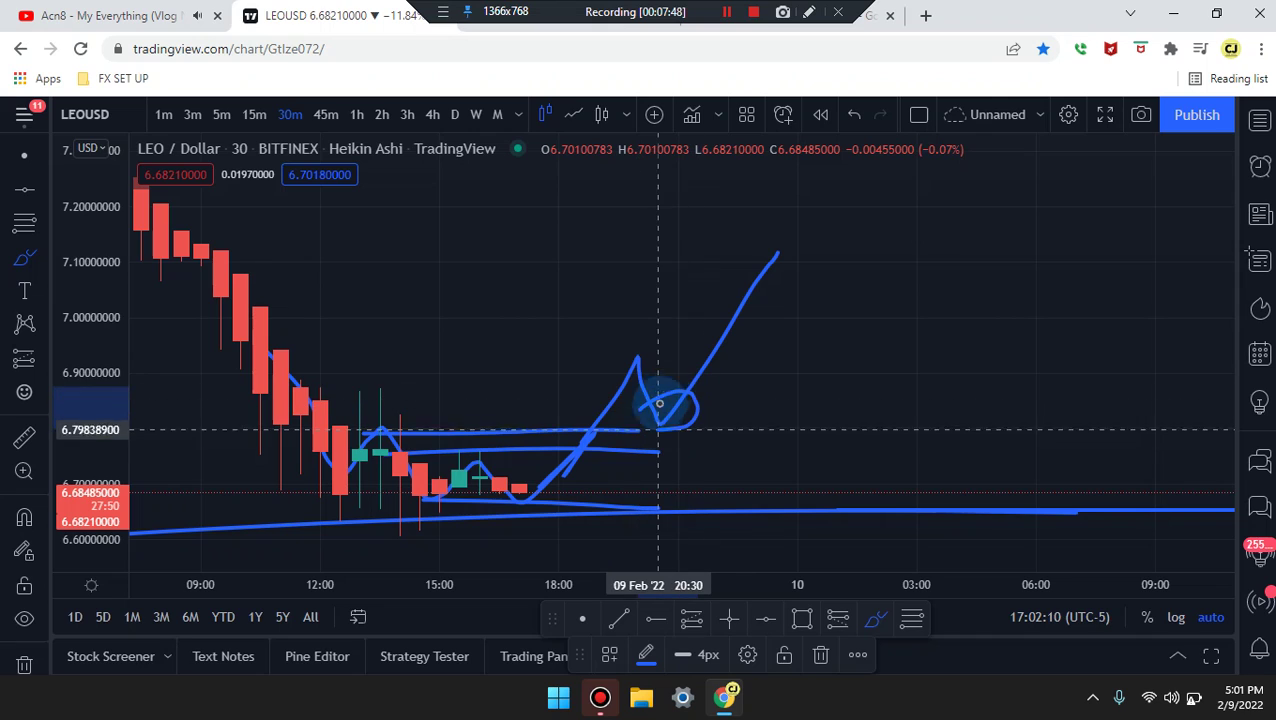
key("ctrl")
key("Delete")
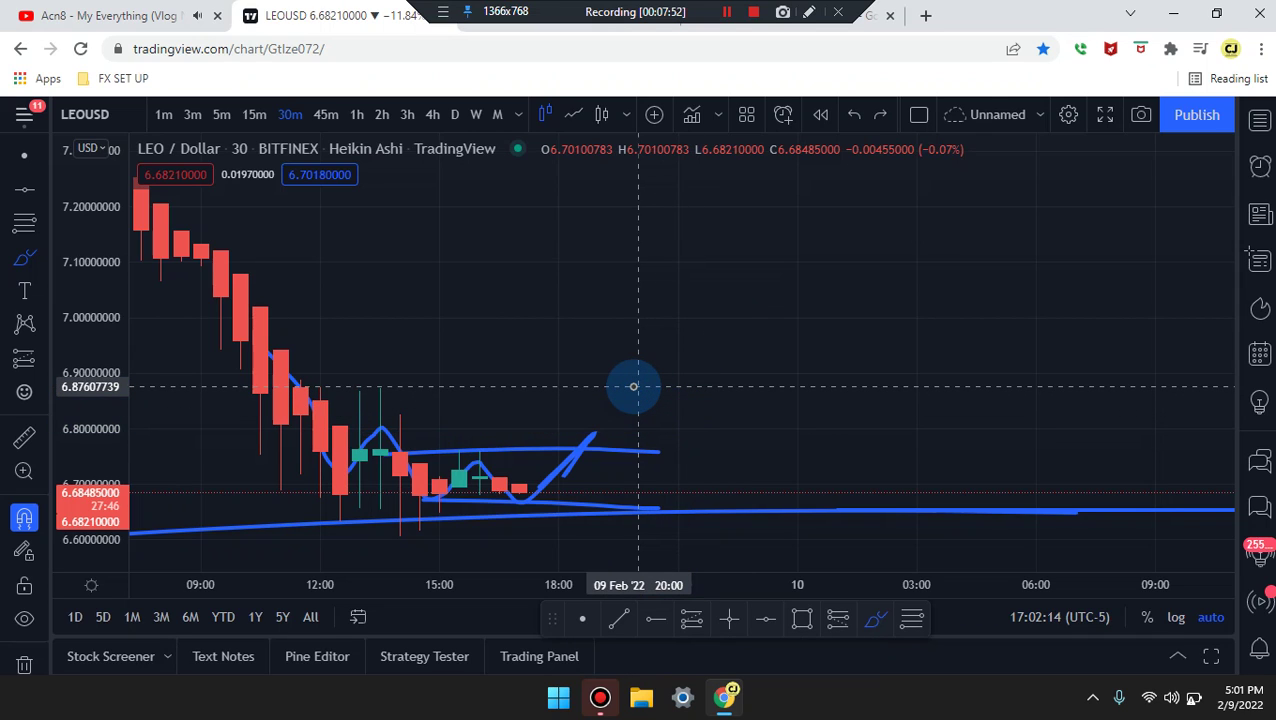
- Try a falling brush line from about 6.92 across the 30-minute highs, tracing the swings beneath it and outlining the latest candles
left_click_drag(325, 361, 800, 588)
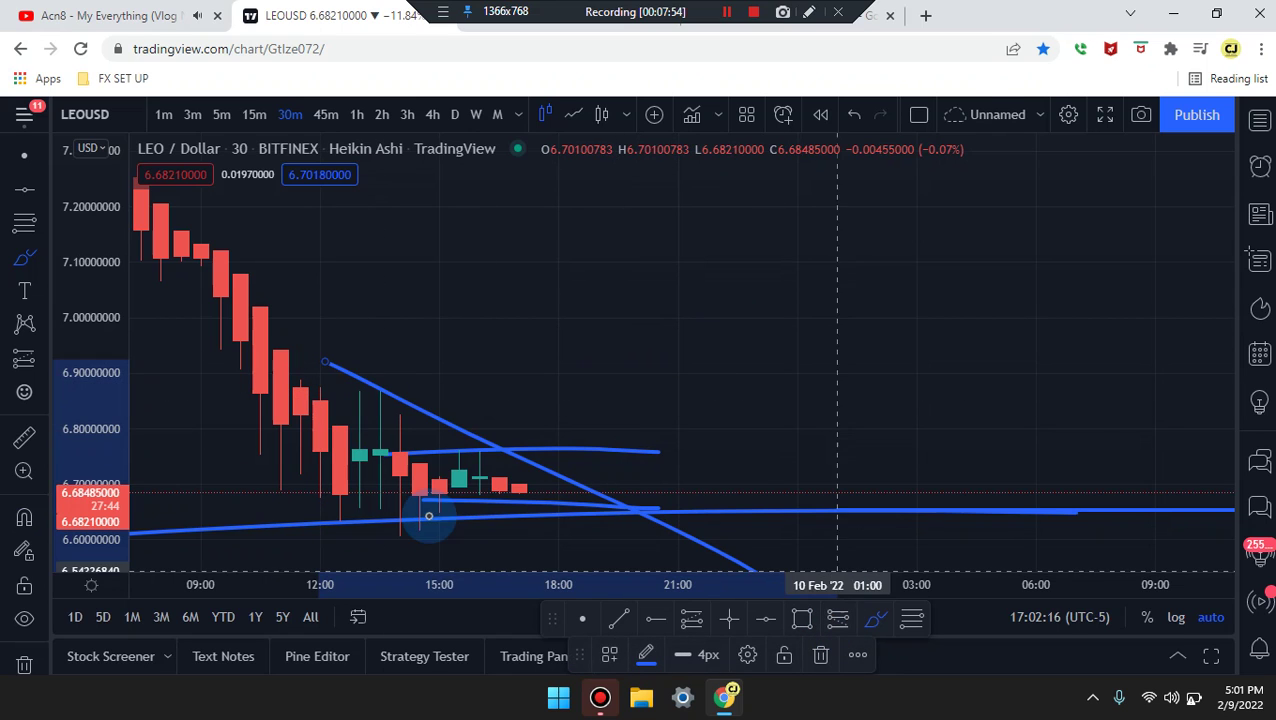
mouse_move(340, 506)
left_mouse_down()
mouse_move(380, 400)
mouse_move(428, 505)
mouse_move(479, 461)
mouse_move(541, 528)
left_mouse_up()
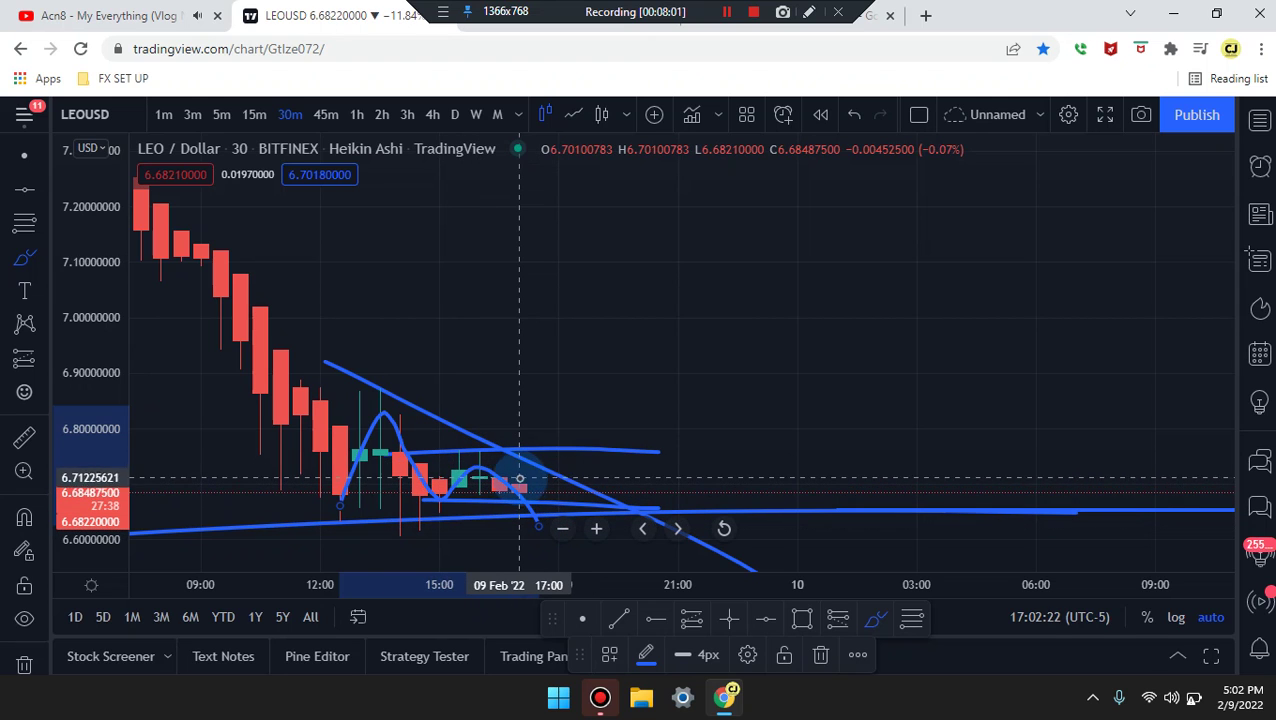
mouse_move(500, 458)
left_mouse_down()
mouse_move(500, 510)
mouse_move(533, 520)
mouse_move(550, 474)
mouse_move(507, 462)
mouse_move(494, 490)
left_mouse_up()
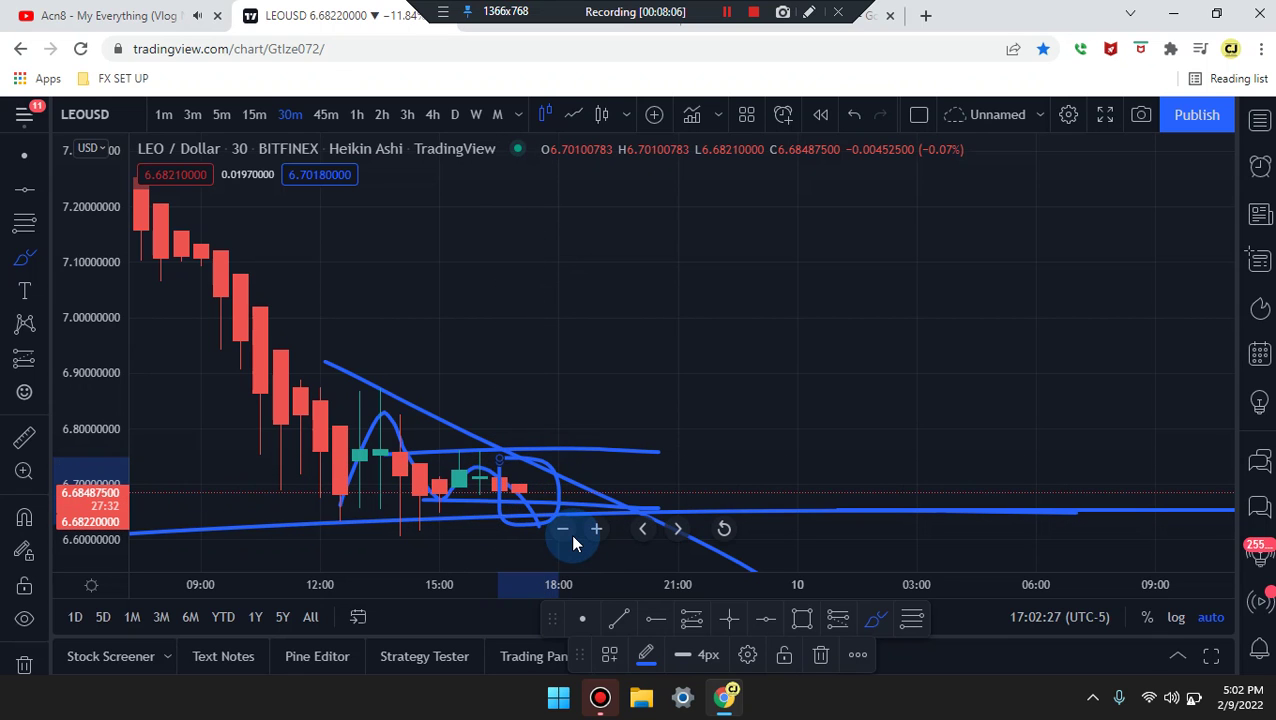
left_click(573, 543)
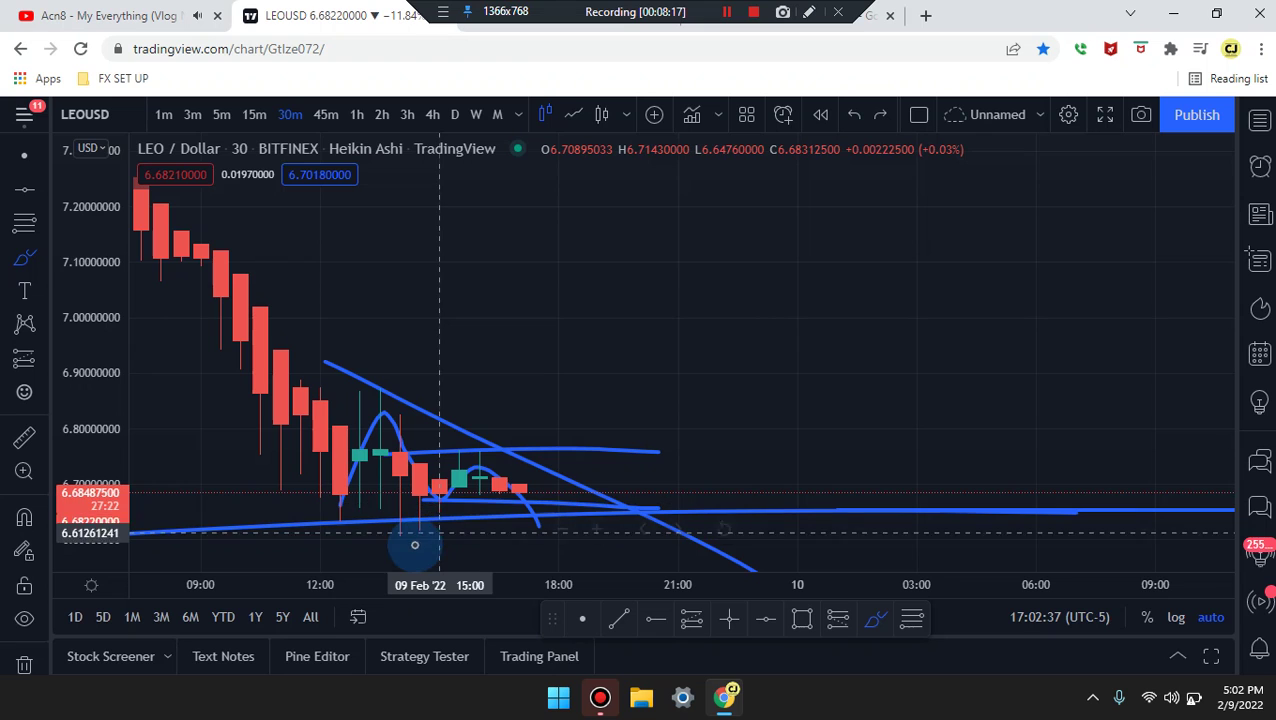
- Try sketching a zigzag decline from the latest candle through the support line, and undo it along with the swing trace and falling line
mouse_move(430, 502)
left_mouse_down()
mouse_move(398, 535)
mouse_move(522, 541)
left_mouse_up()
key("ctrl+z")
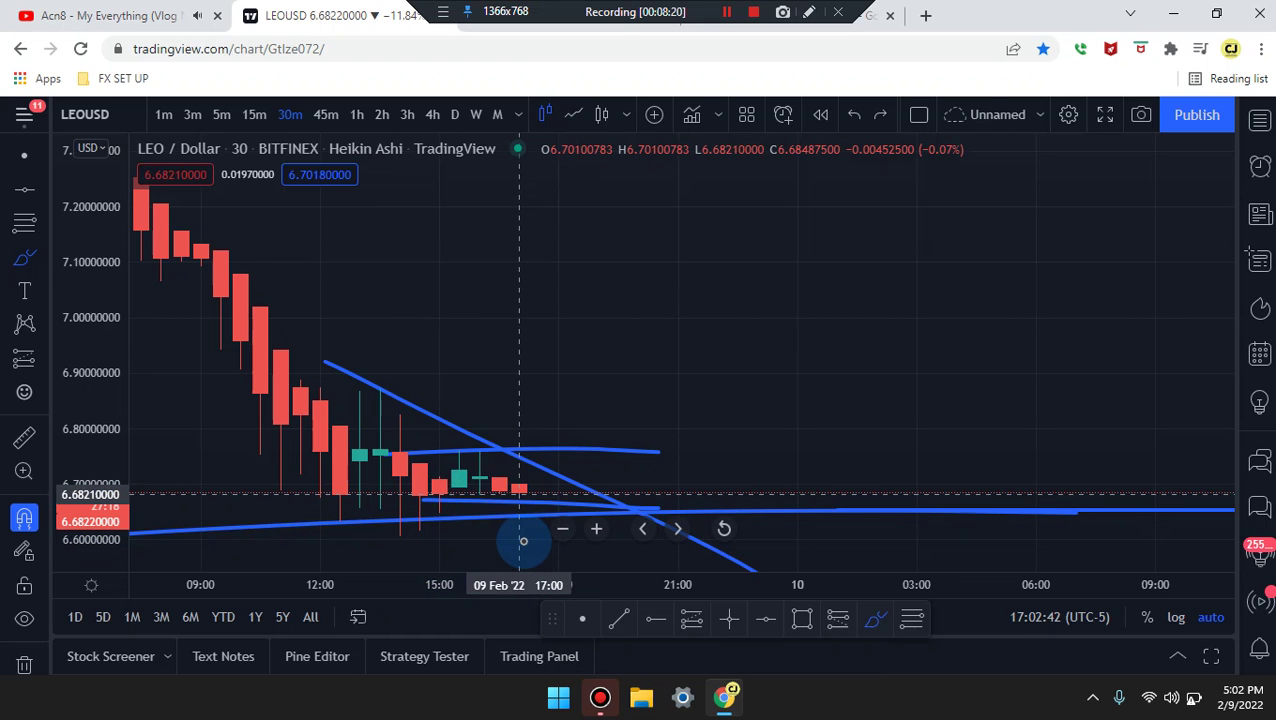
mouse_move(521, 492)
left_mouse_down()
mouse_move(558, 546)
mouse_move(585, 496)
mouse_move(620, 540)
left_mouse_up()
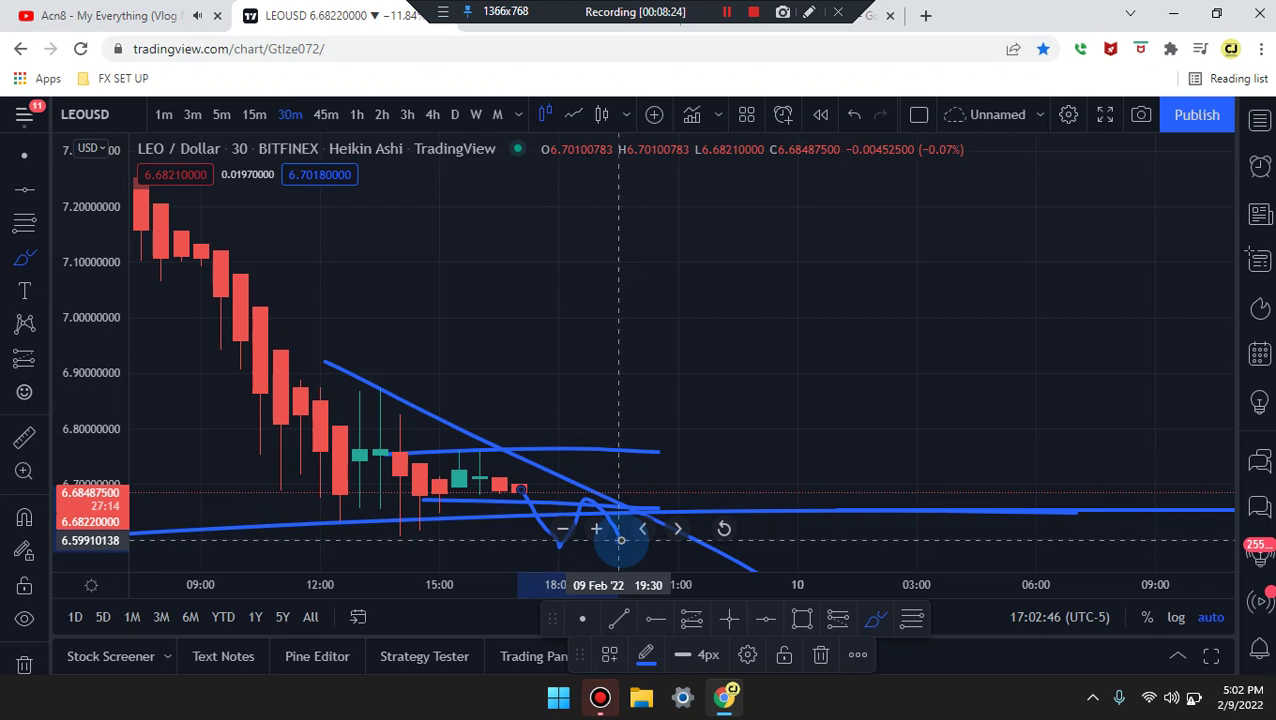
key("ctrl+z")
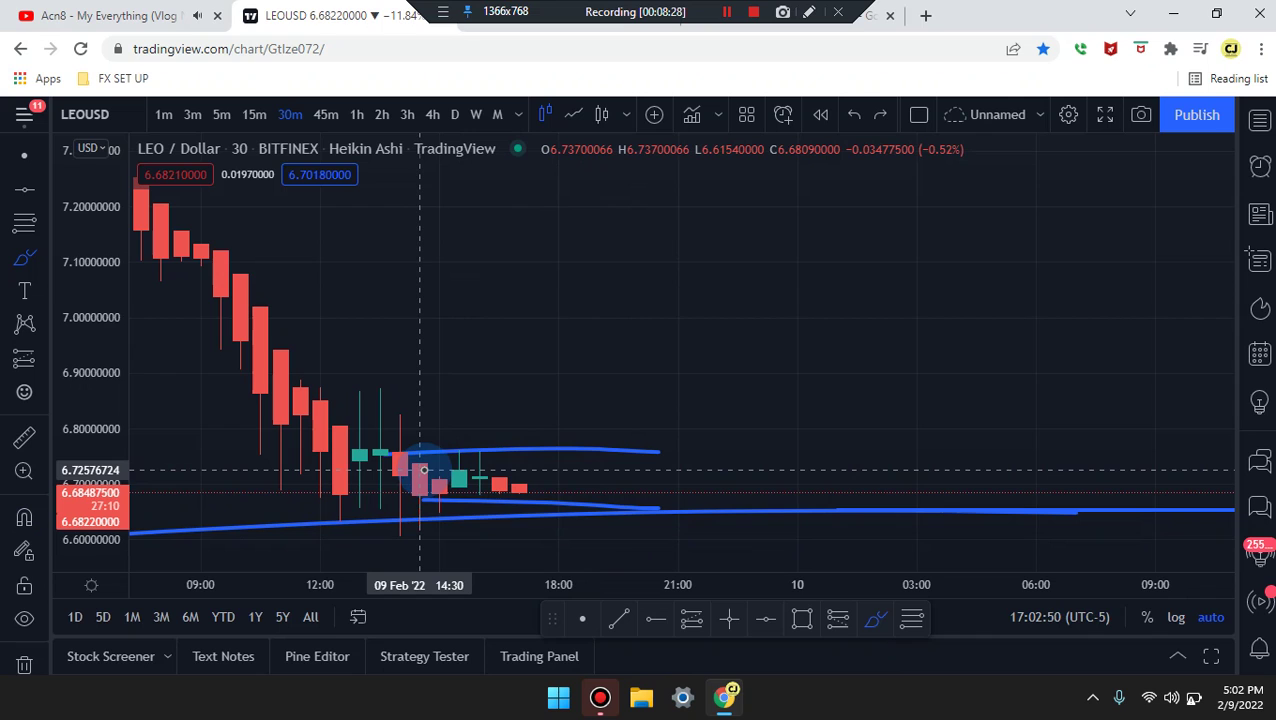
- Brush a short line at about 6.73 from the latest highs on the 15-minute timeframe, and undo a second stroke below it
left_click(253, 117)
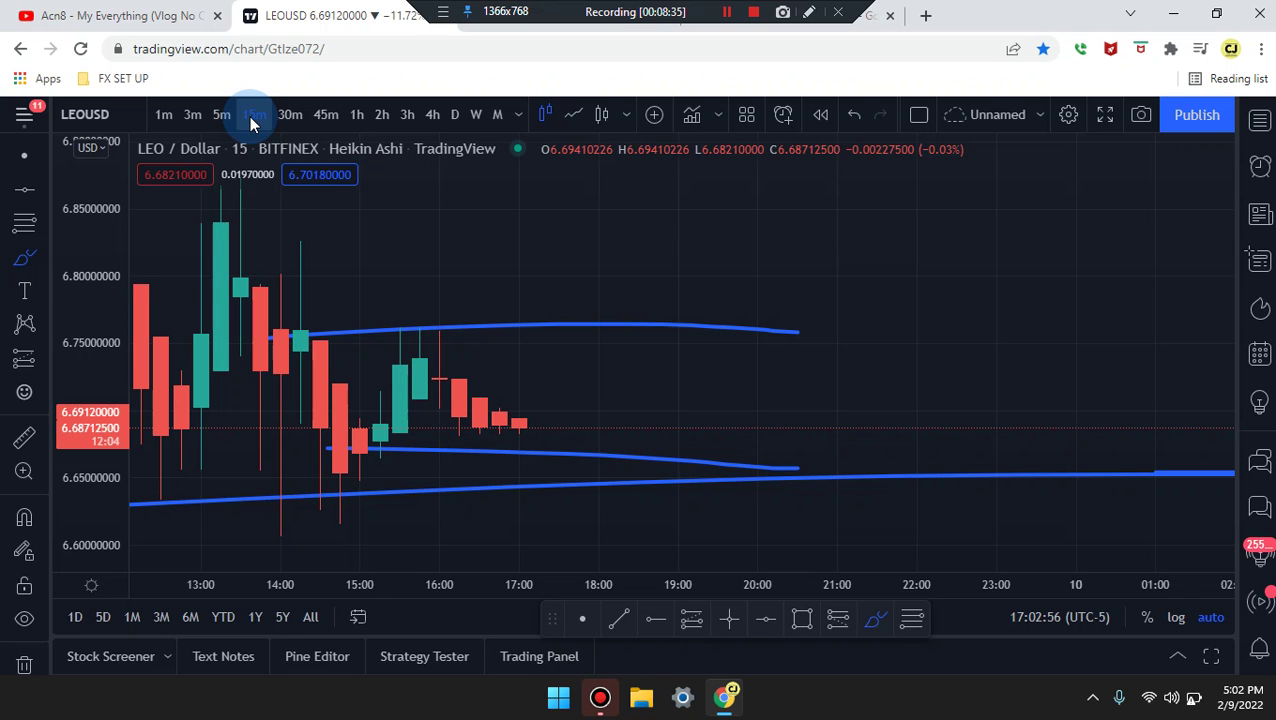
scroll(493, 442, "down", 1)
scroll(510, 450, "down", 1)
scroll(480, 430, "up", 2)
left_click_drag(378, 424, 526, 421)
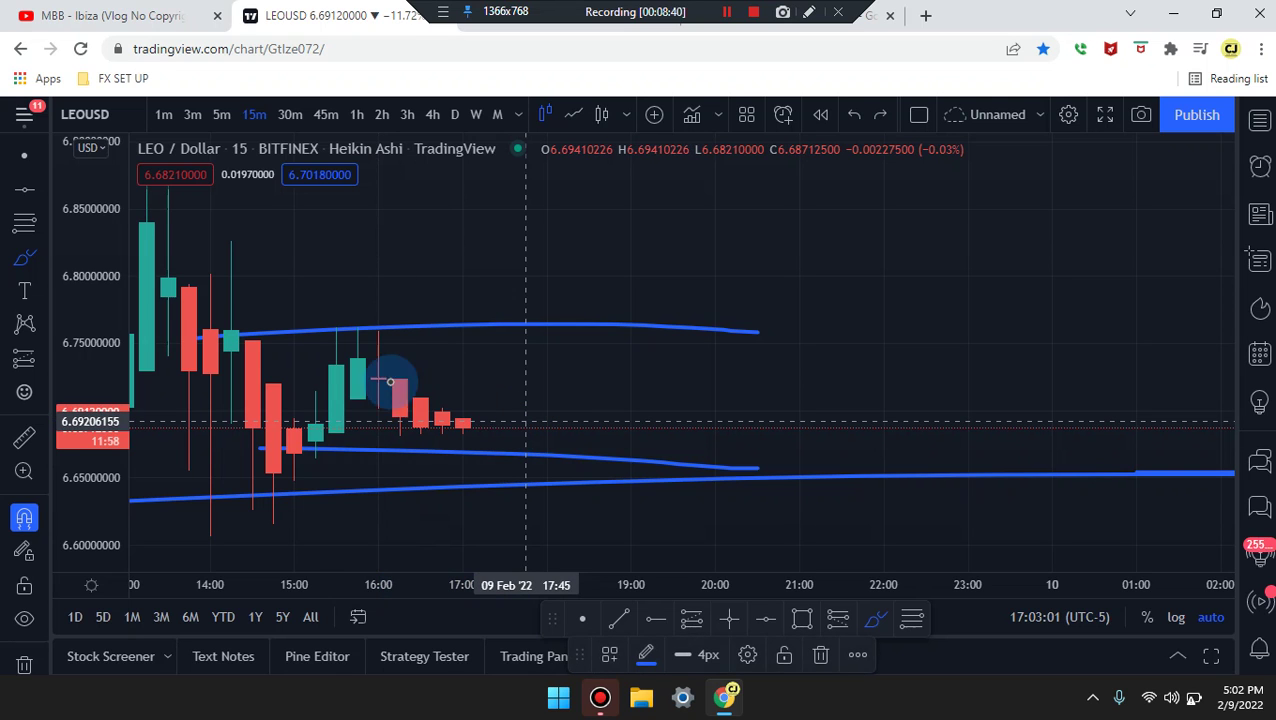
key("ctrl+z")
key("ctrl+y")
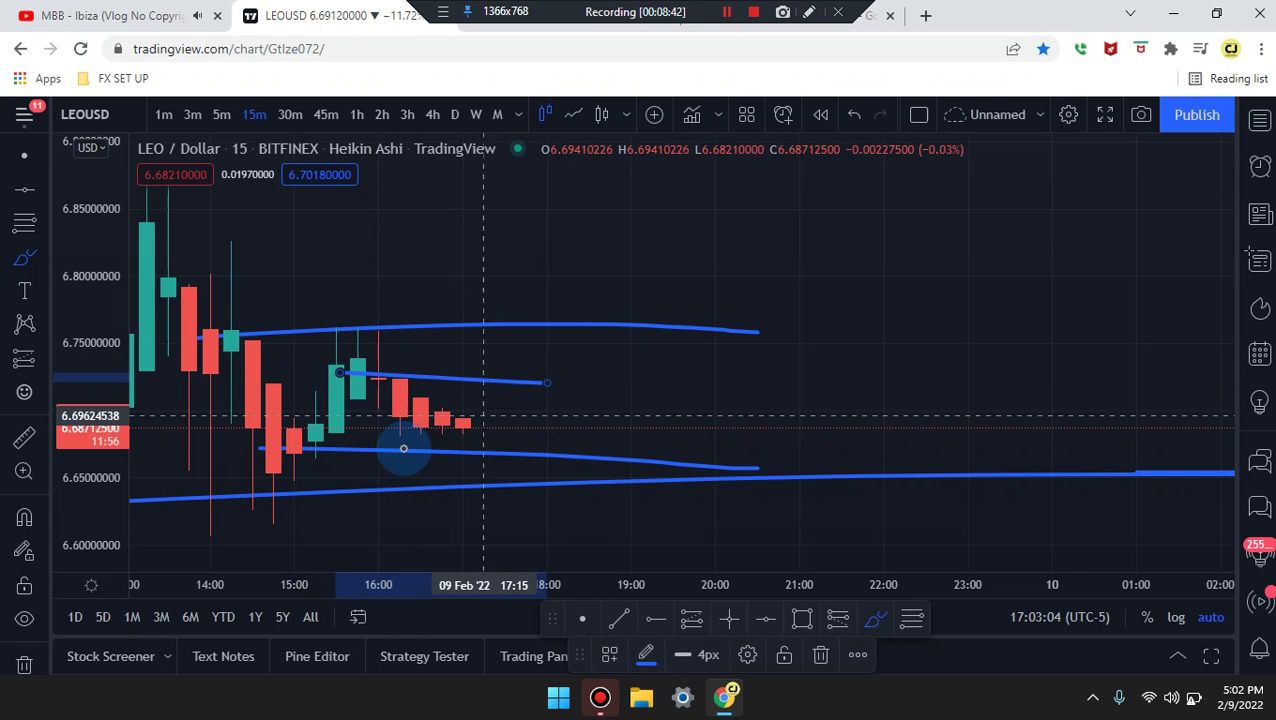
left_click_drag(357, 420, 481, 430)
key("ctrl+z")
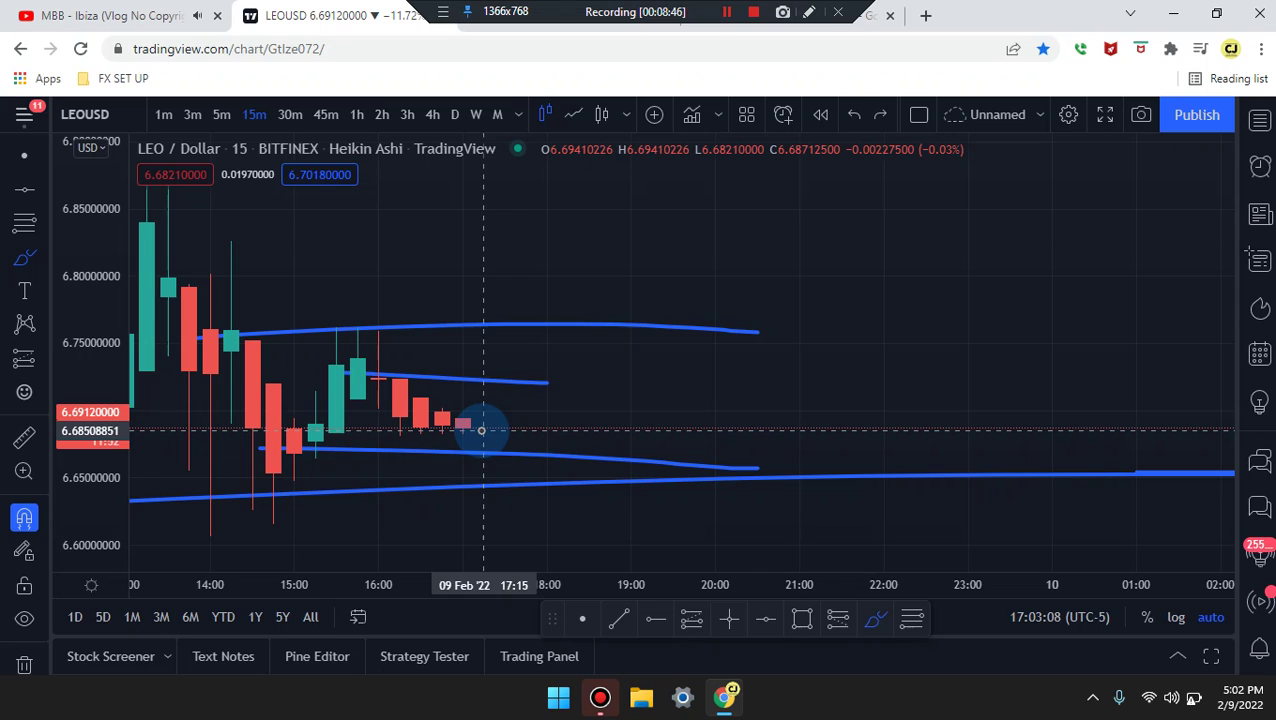
- Switch the chart to the 5-minute timeframe and try a brush stroke around the base of the decline, and undo it
left_click(218, 114)
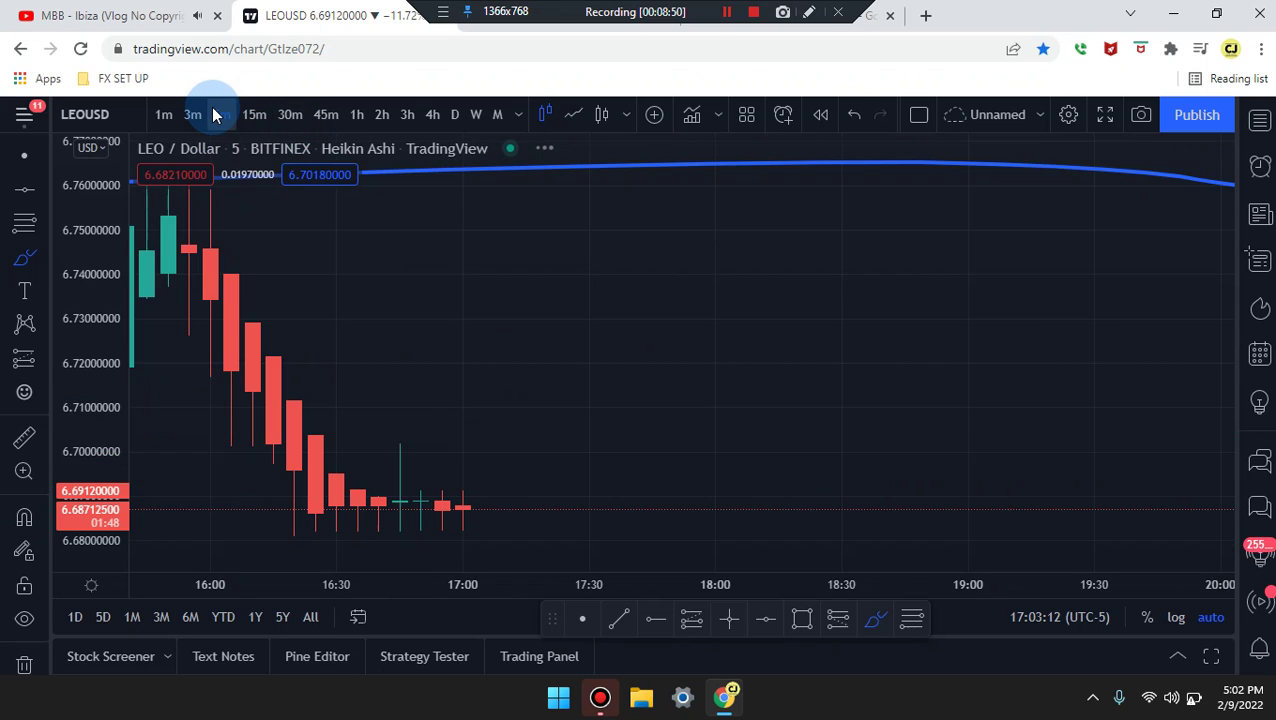
left_click(394, 250)
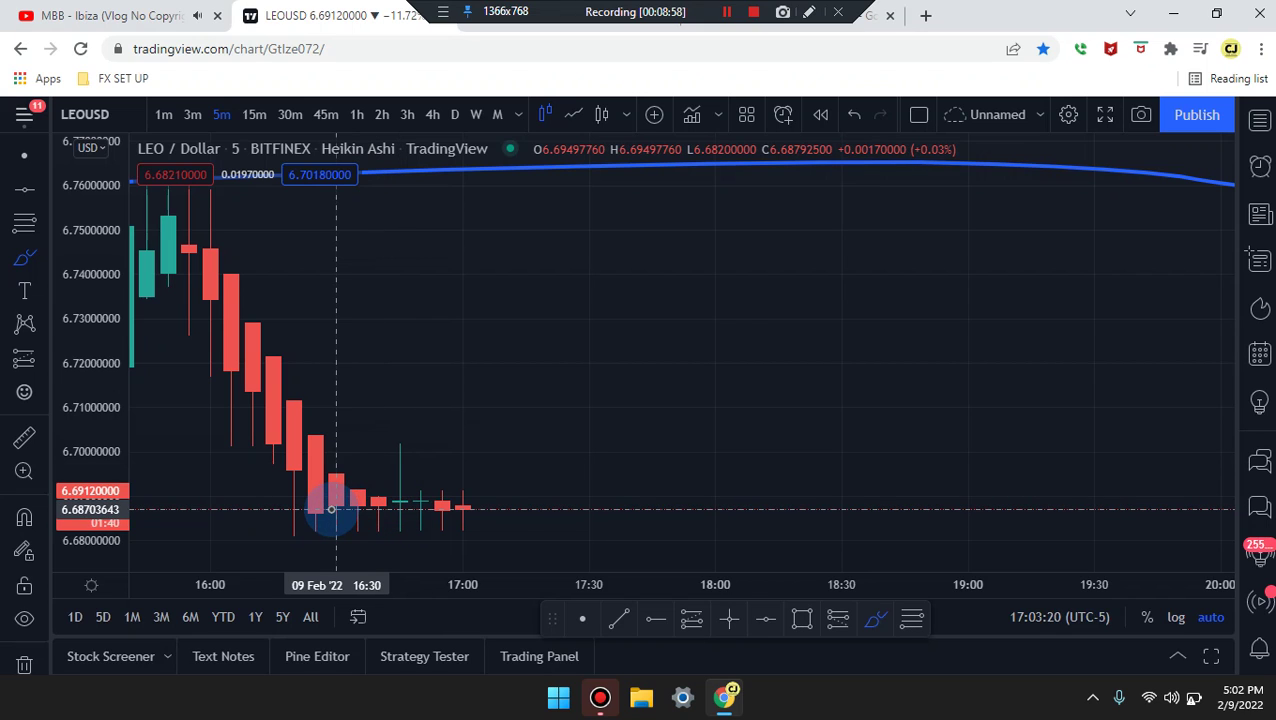
mouse_move(268, 484)
left_mouse_down()
mouse_move(265, 549)
mouse_move(496, 546)
mouse_move(365, 452)
mouse_move(293, 447)
left_mouse_up()
key("ctrl+z")
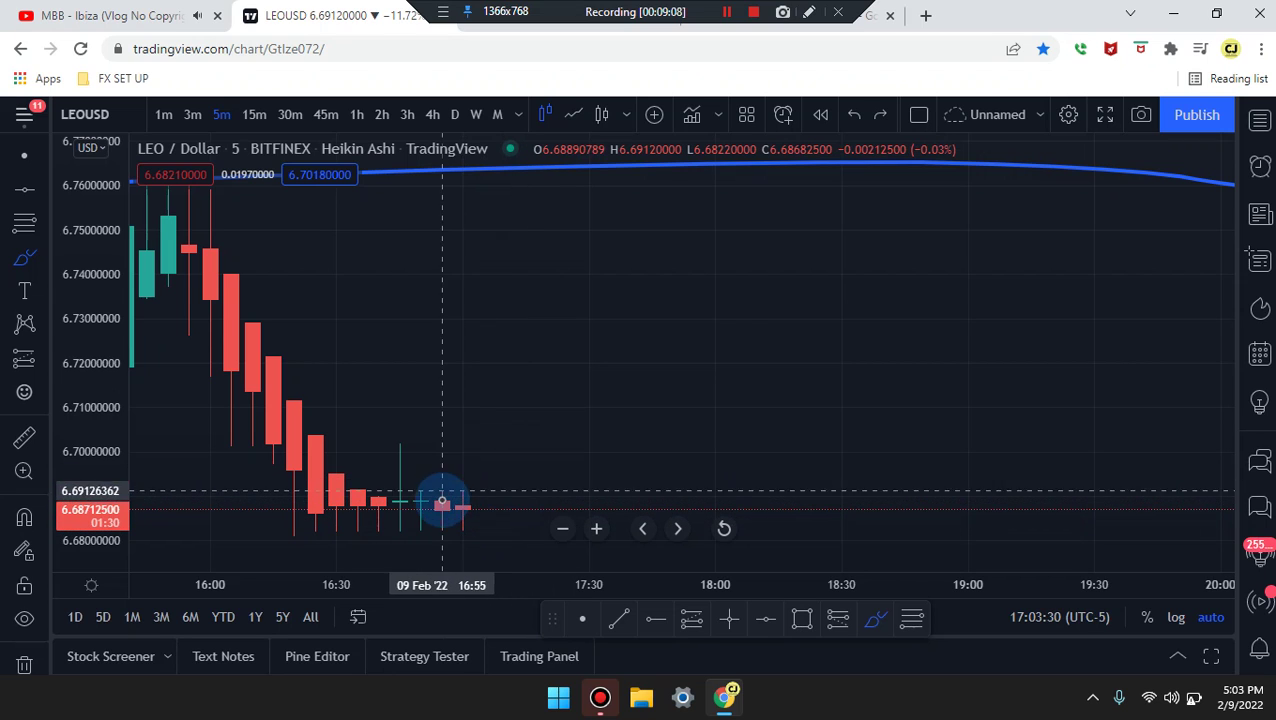
- Try a short horizontal brush line at about 6.702 across the twin highs on the 3-minute timeframe, and undo it
left_click(190, 116)
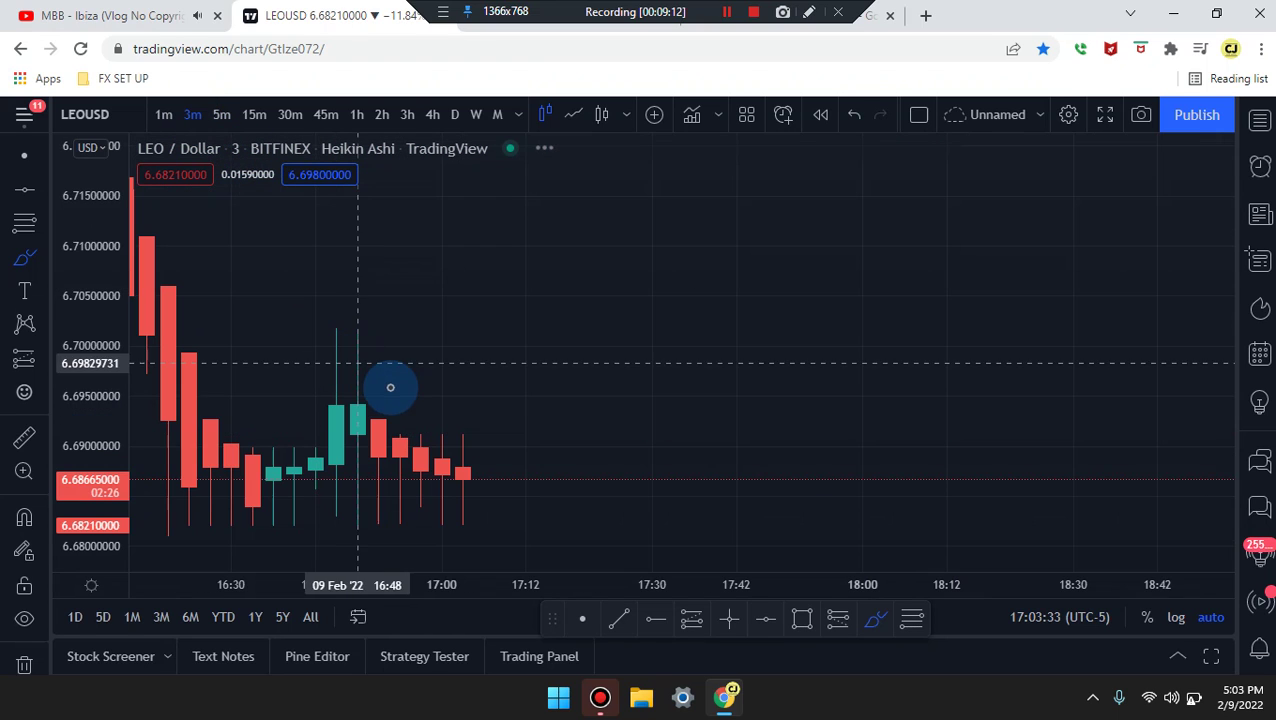
left_click_drag(285, 325, 408, 326)
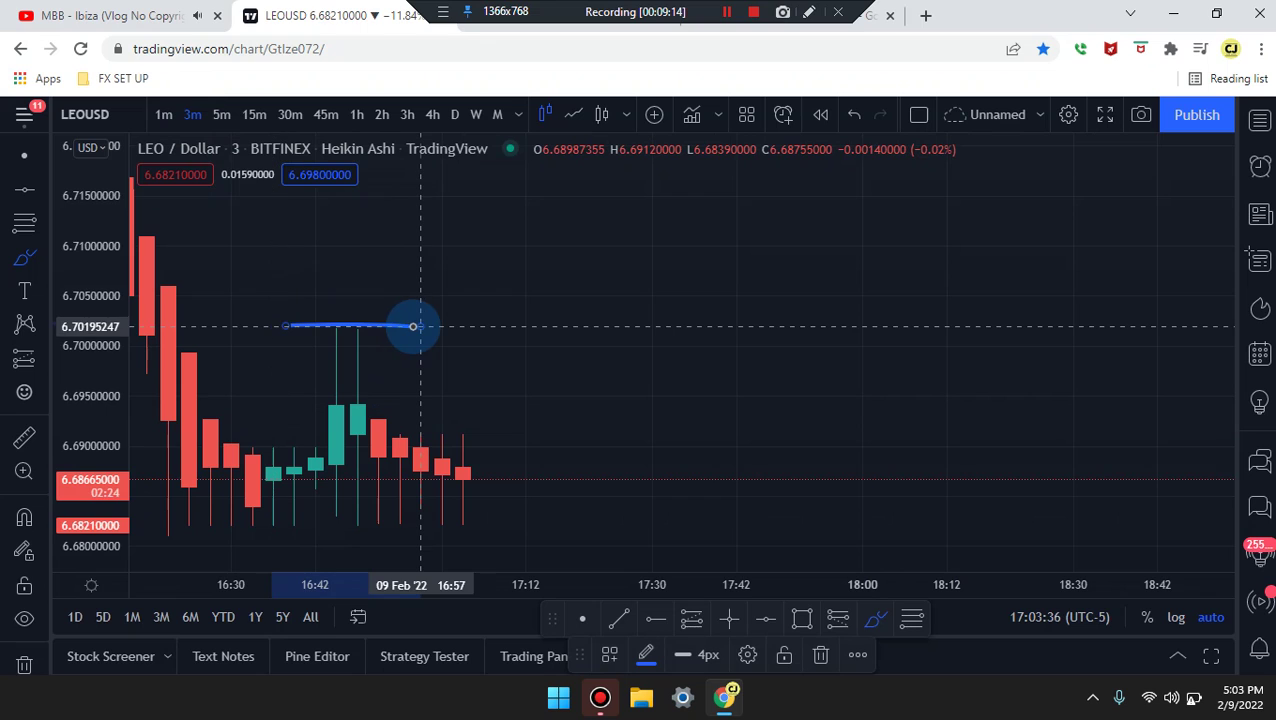
key("ctrl+z")
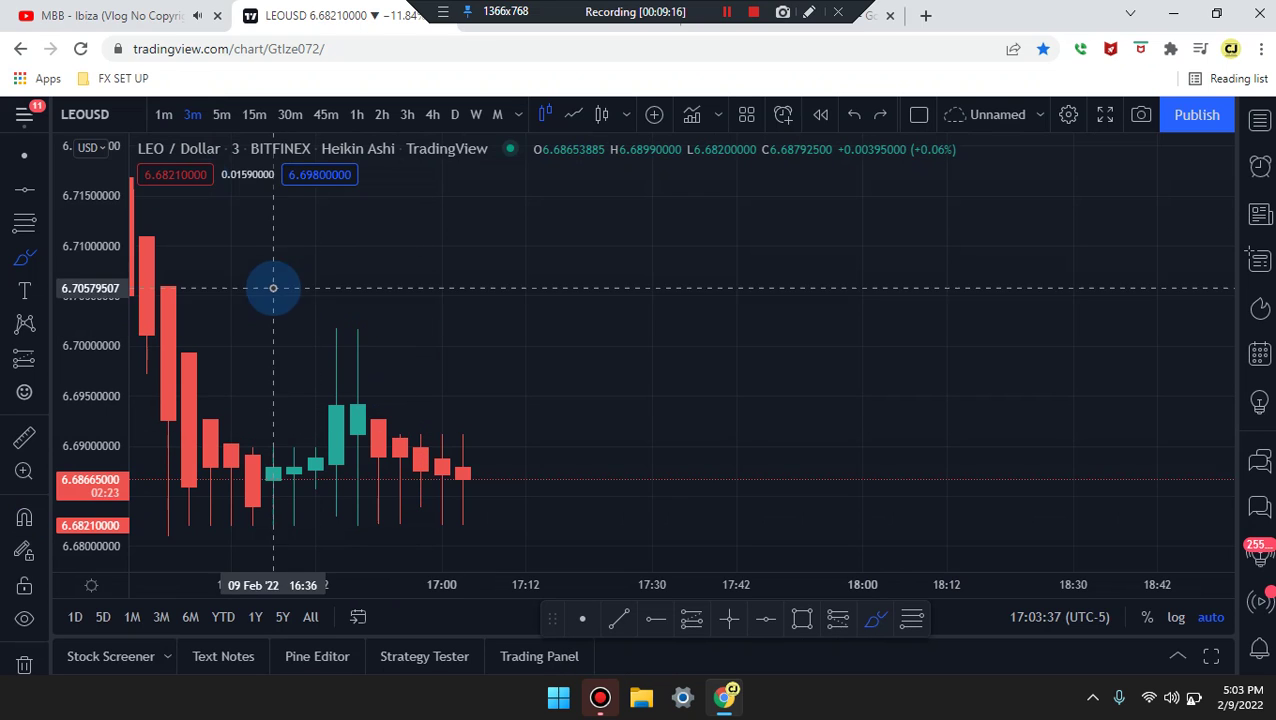
- On the 1-minute timeframe, outline the consolidation range between about 6.68 and 6.69 with the brush and trace an arc over the 16:50 spike
left_click(163, 114)
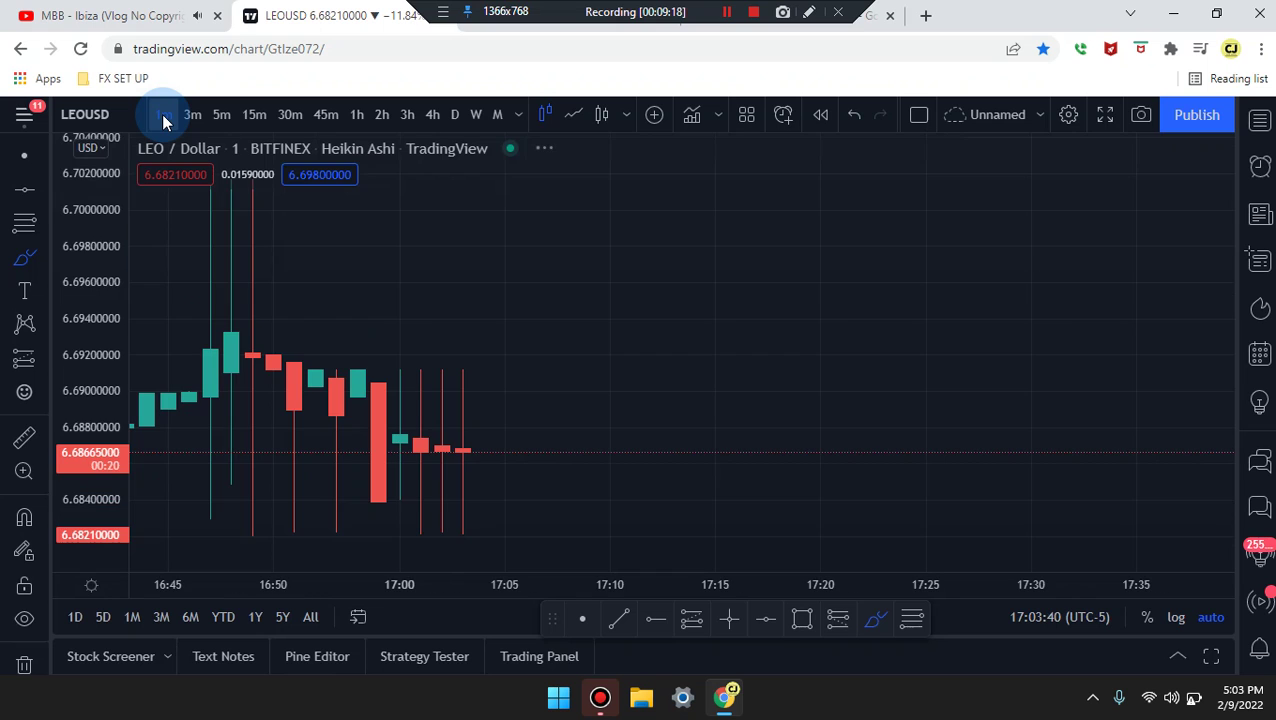
scroll(540, 295, "down", 1)
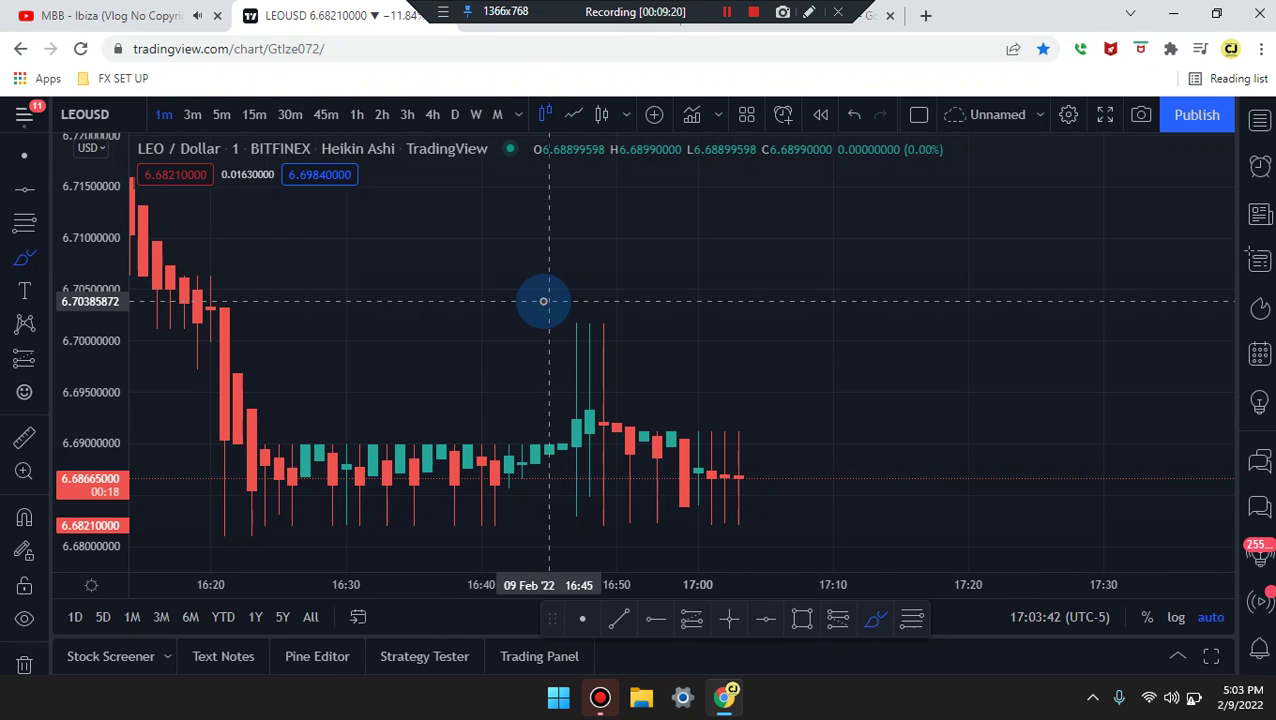
mouse_move(237, 440)
left_mouse_down()
mouse_move(228, 515)
mouse_move(555, 535)
mouse_move(748, 434)
mouse_move(240, 447)
left_mouse_up()
mouse_move(485, 505)
left_mouse_down()
mouse_move(604, 325)
mouse_move(684, 476)
left_mouse_up()
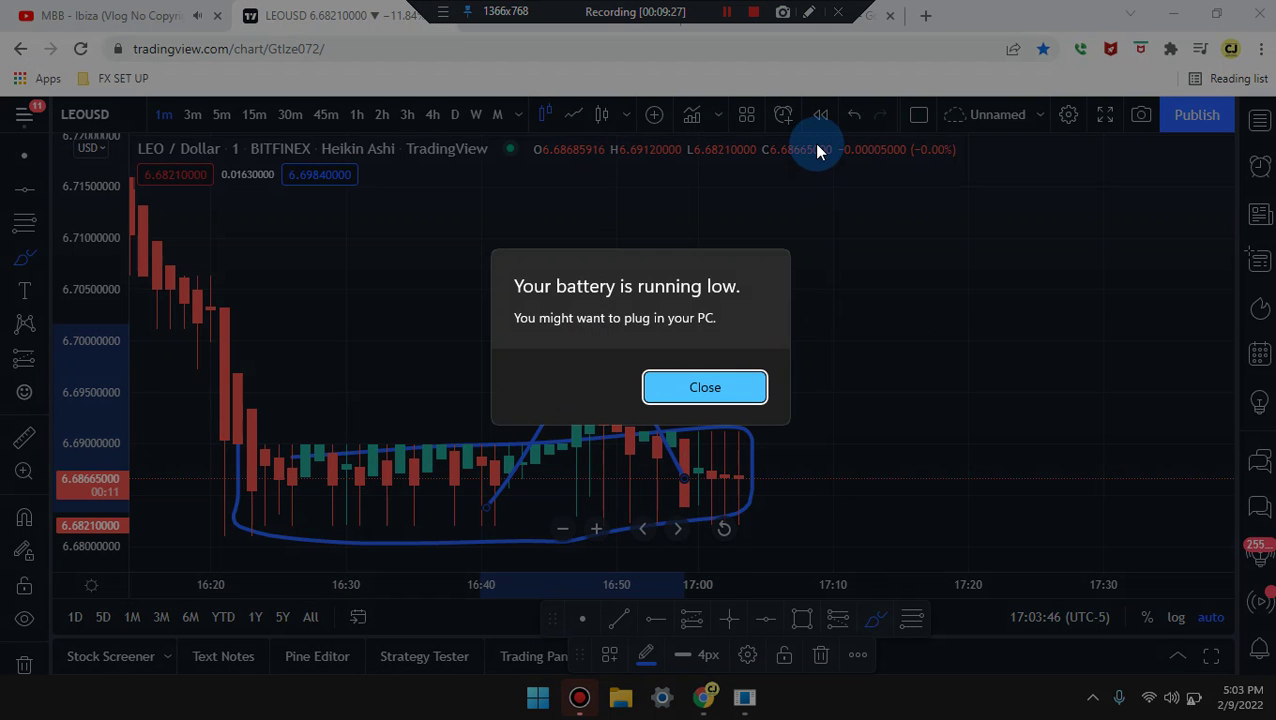
left_click(725, 385)
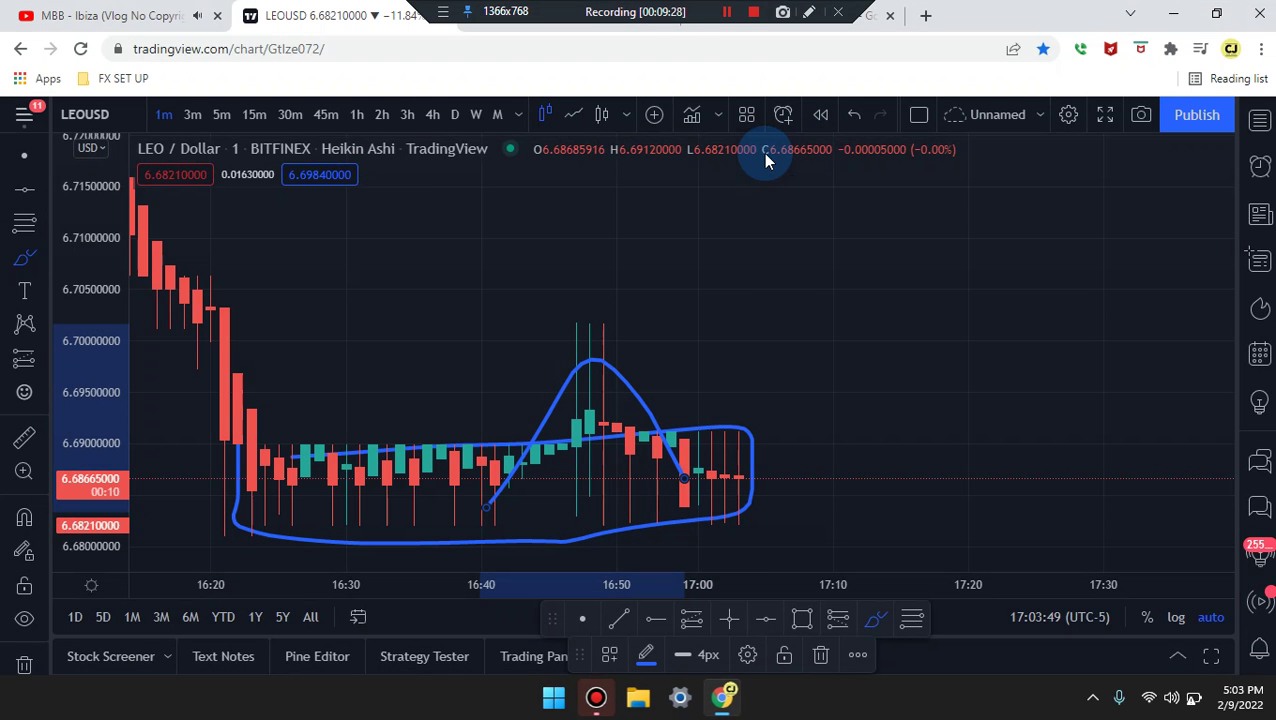
- View the image results for "breakout and retest strategy" and "forex pattern cheat sheet", and return to the LEOUSD chart
left_click(733, 32)
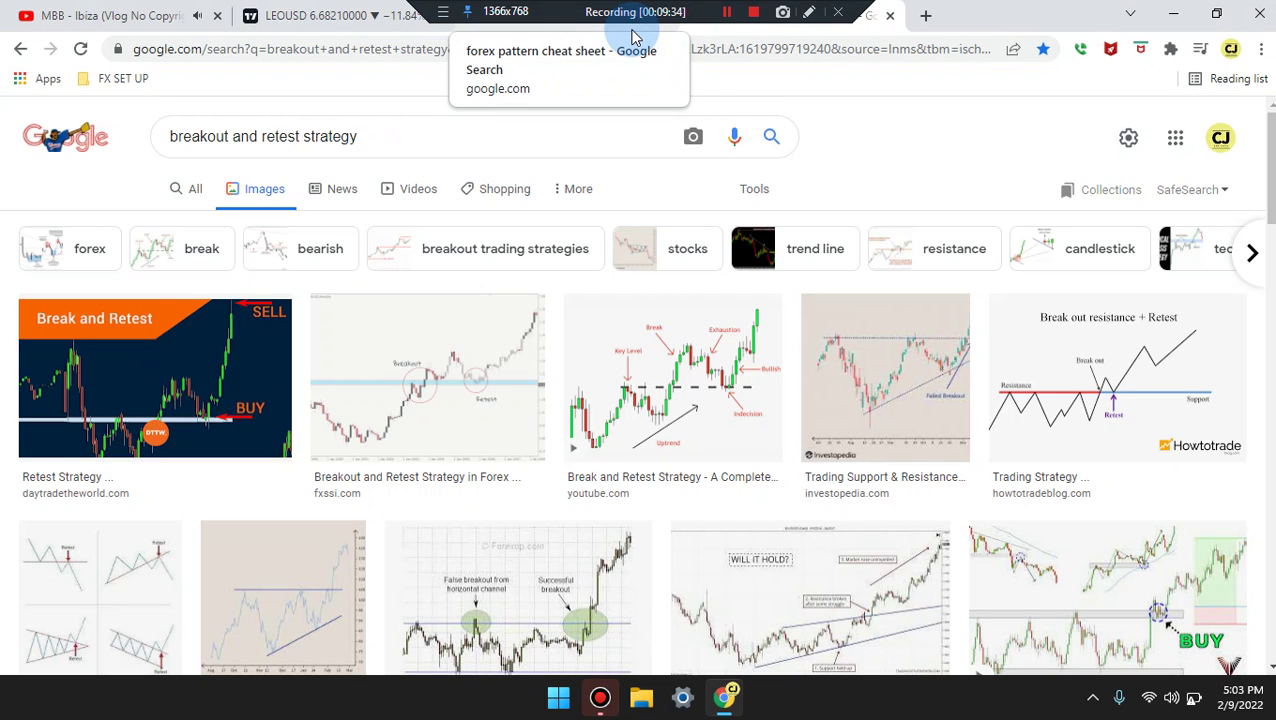
left_click(594, 36)
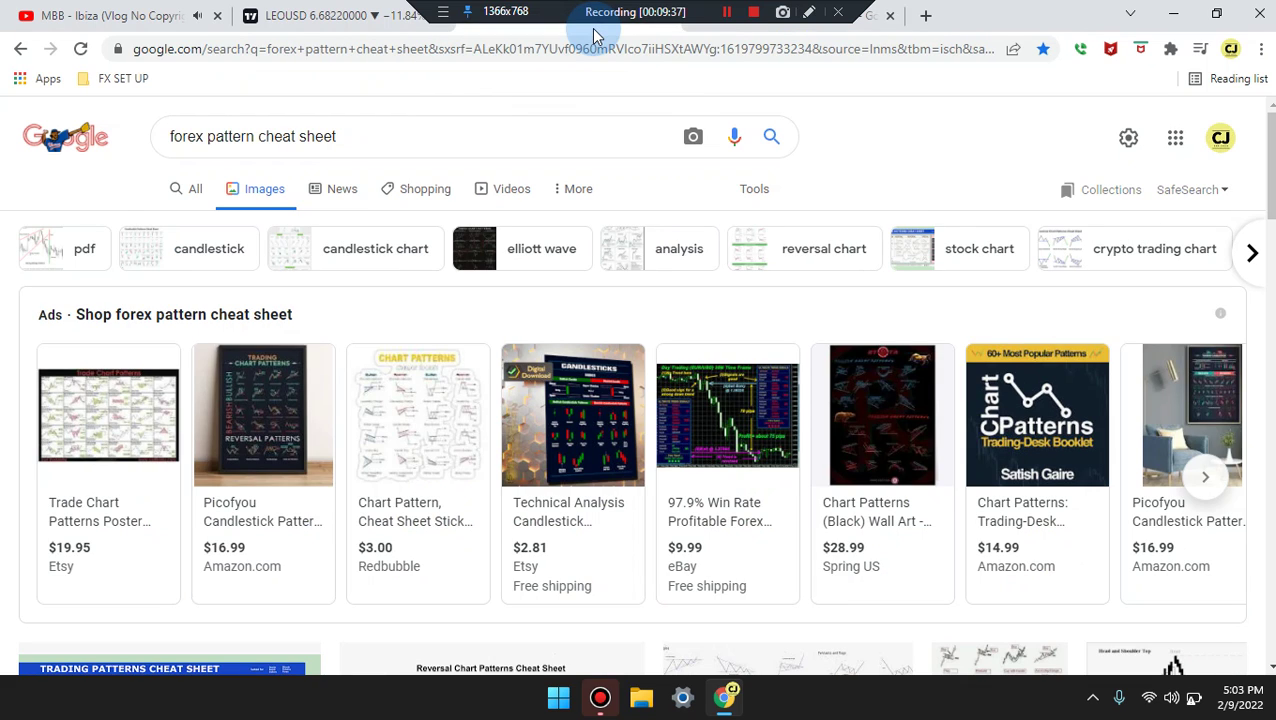
left_click(297, 20)
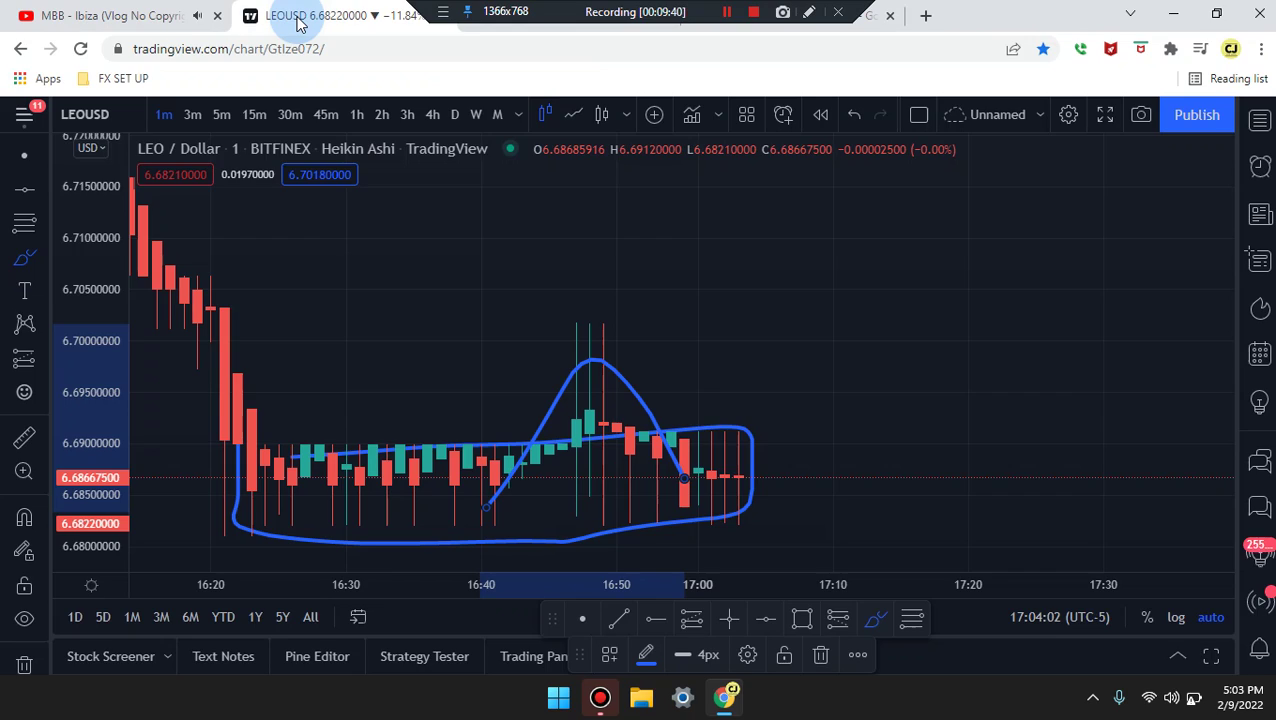